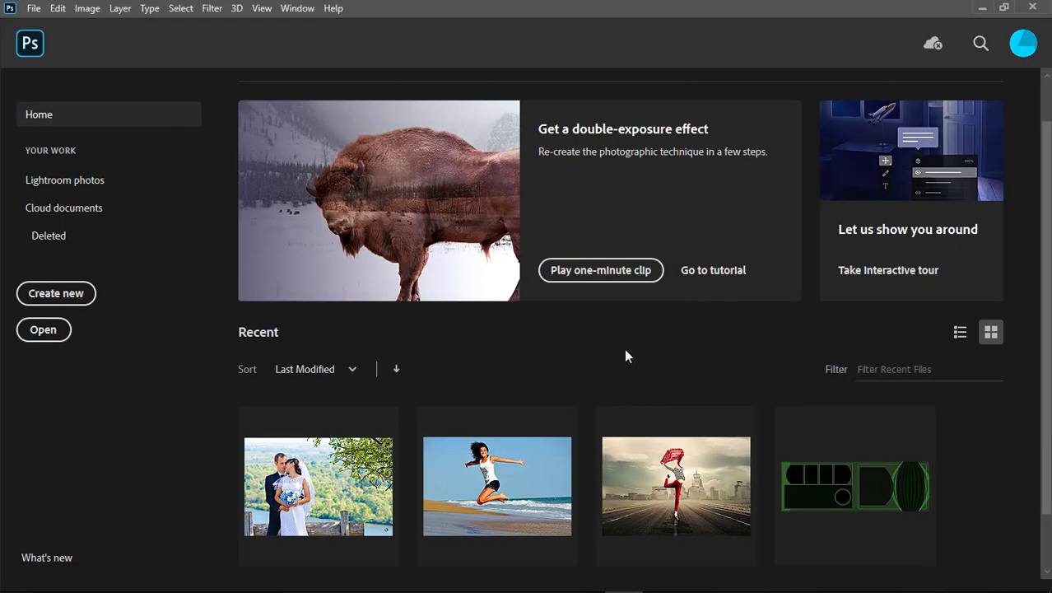
# - Check Photoshop's version information from the Help menu, then close it
pyautogui.click(334, 8)
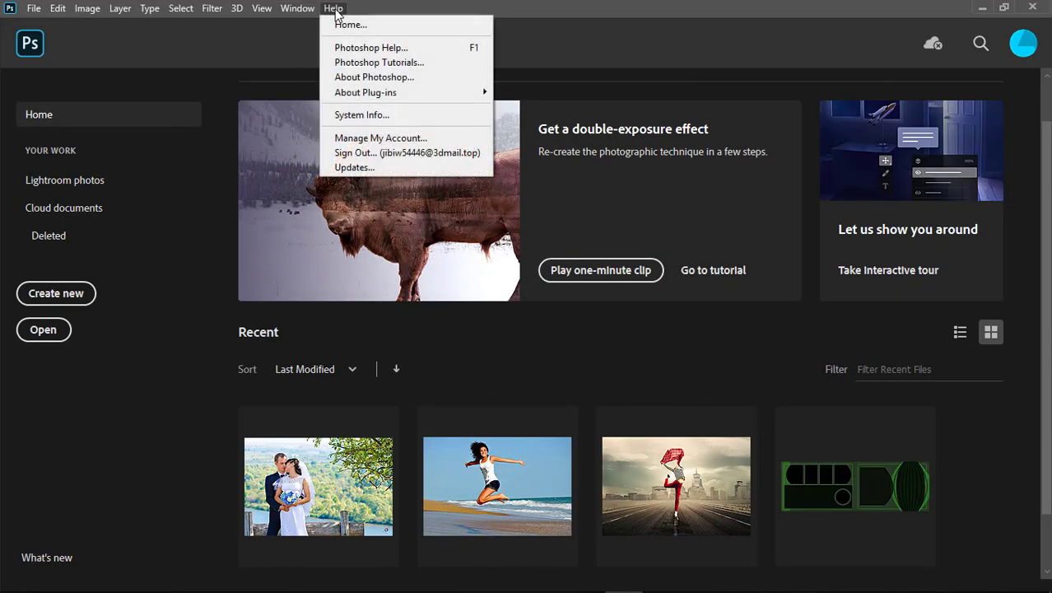
pyautogui.click(386, 78)
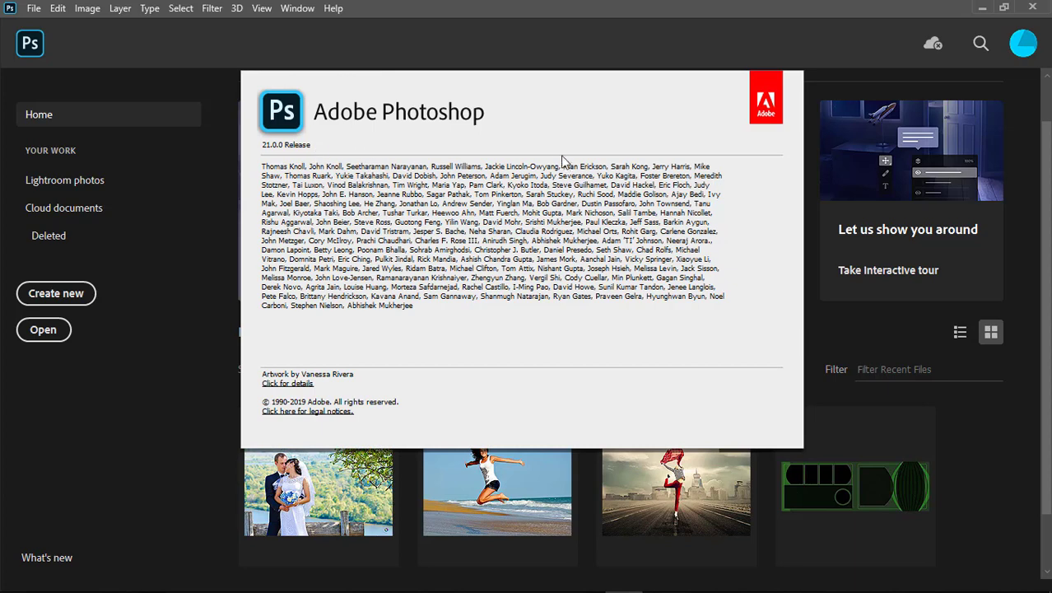
pyautogui.click(575, 195)
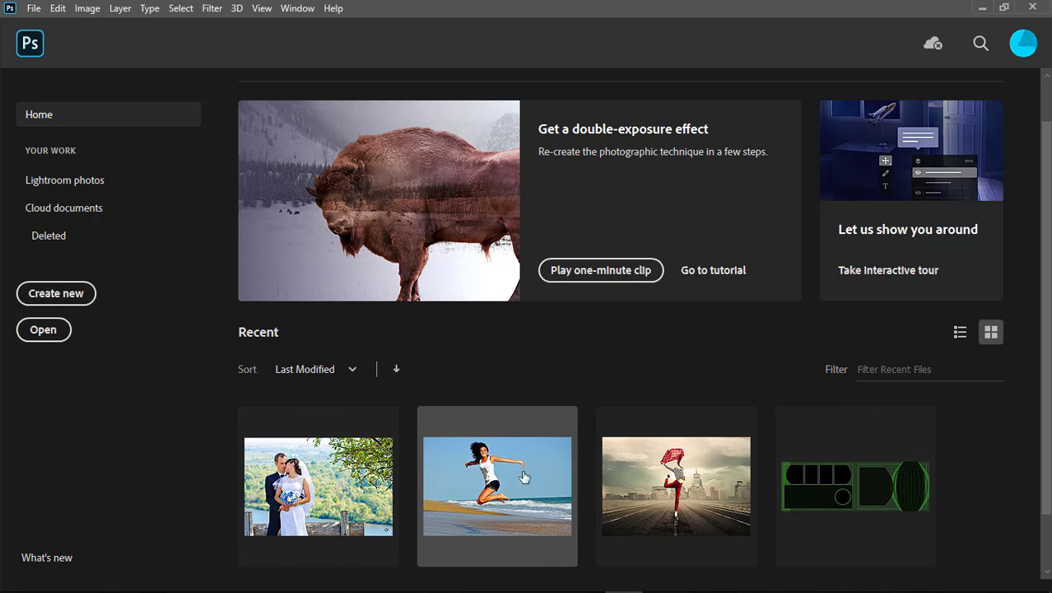
# - Open the beach jump photo fitness-332278_1920.jpg from Recent
pyautogui.click(491, 476)
pyautogui.press('d')
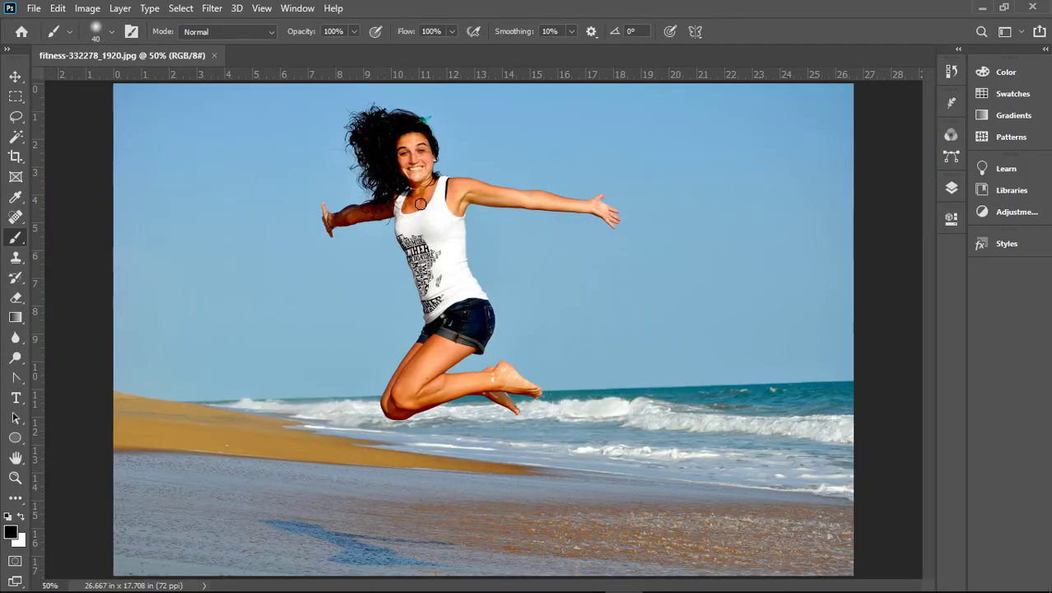
pyautogui.click(32, 9)
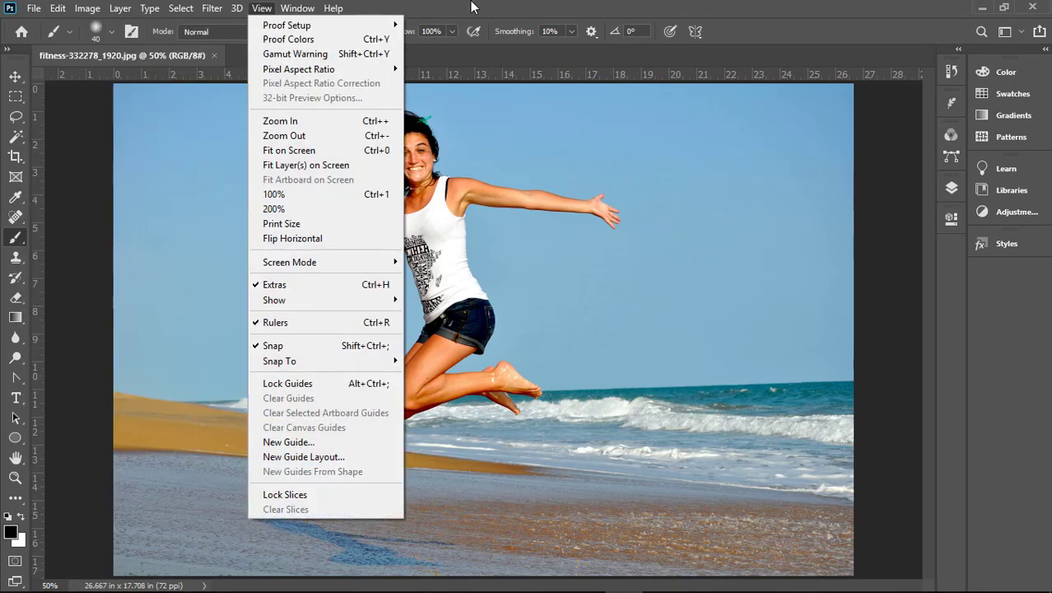
pyautogui.click(475, 8)
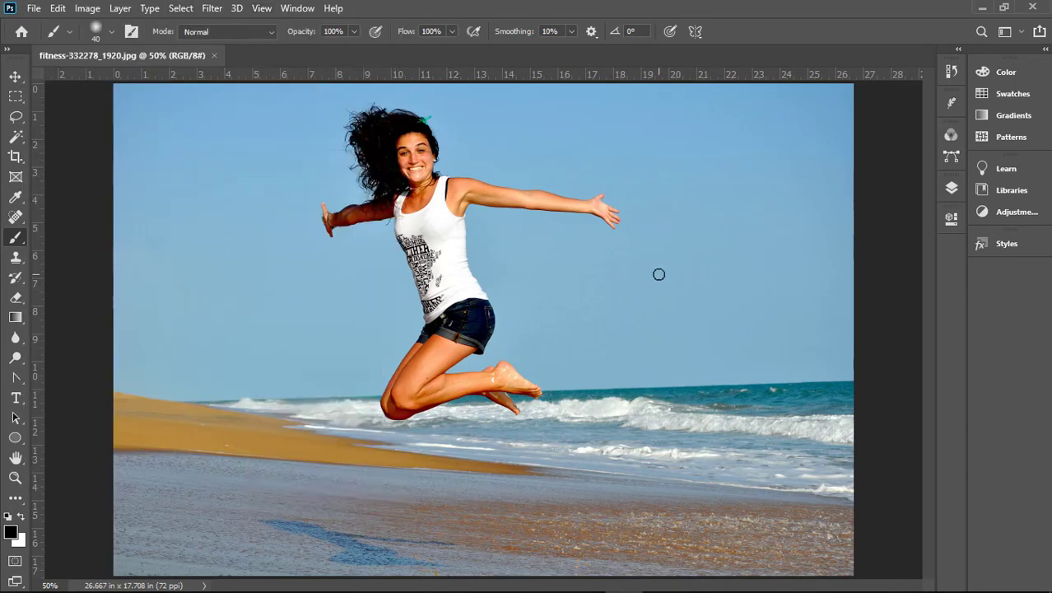
# - Unlock the Background as Layer 0 and show the fill and adjustment layer options
pyautogui.click(952, 189)
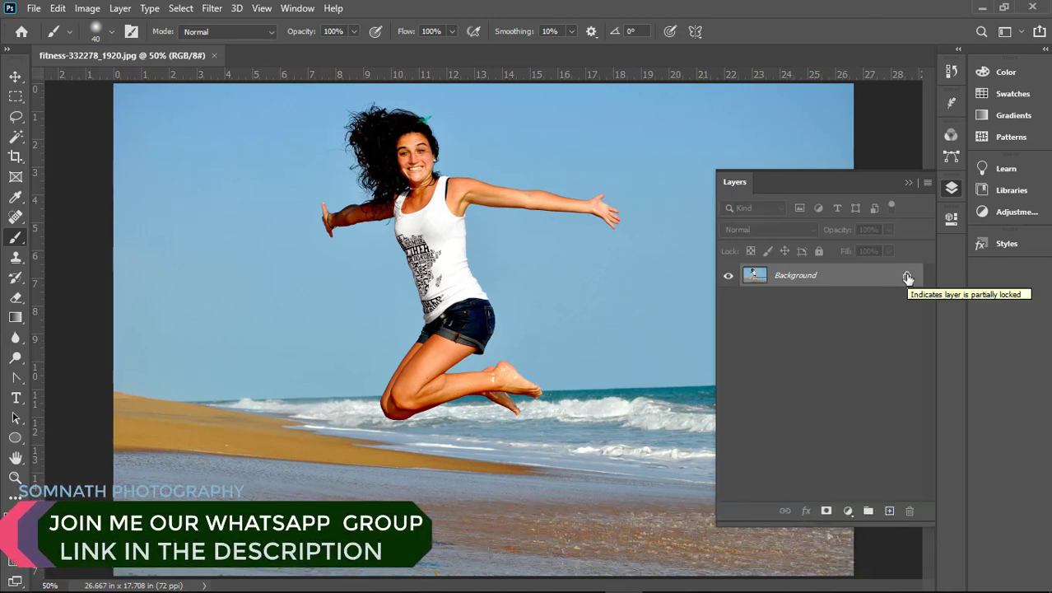
pyautogui.click(908, 277)
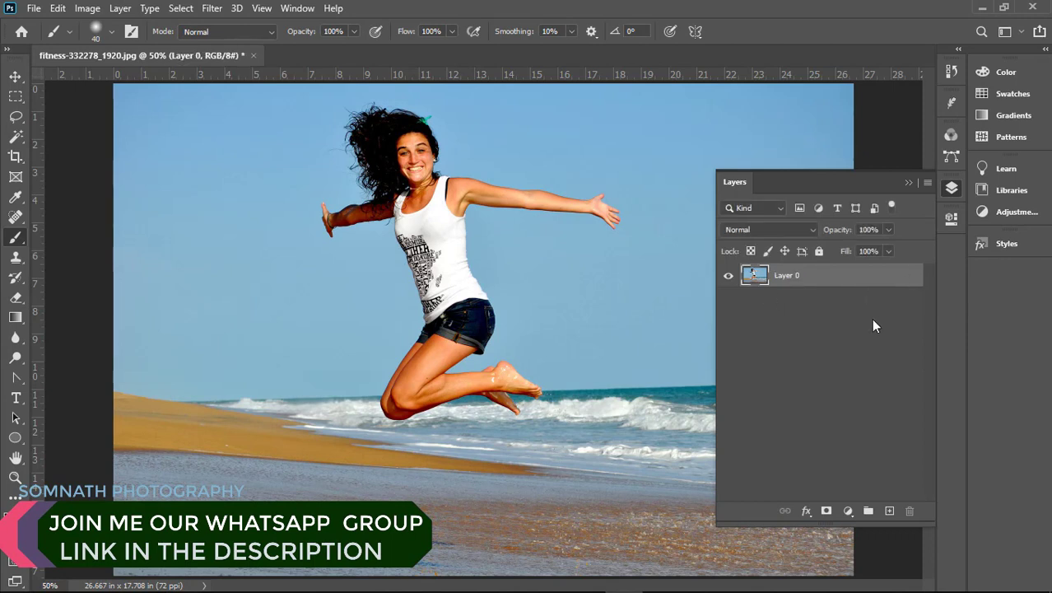
pyautogui.click(848, 510)
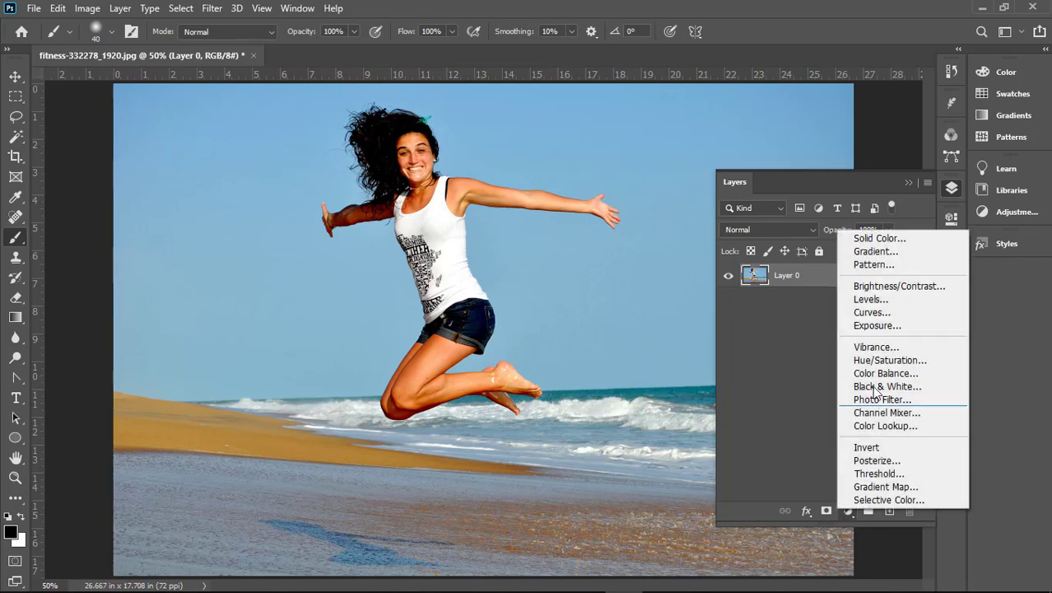
# - Add a Gradient Fill layer using a light-blue-to-white preset in Radial style
pyautogui.click(896, 252)
pyautogui.click(544, 136)
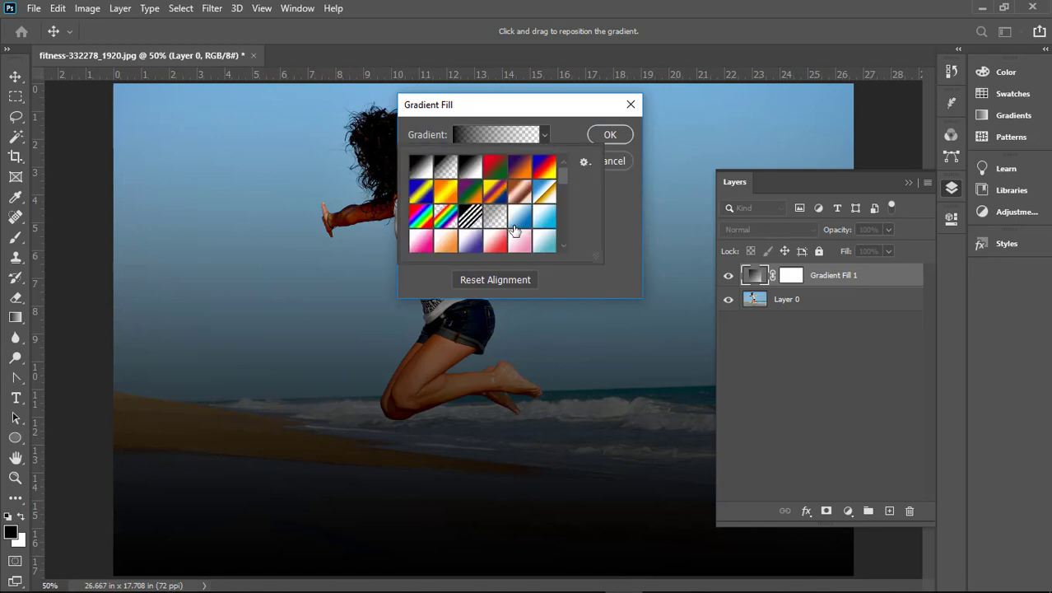
pyautogui.moveTo(563, 172); pyautogui.dragTo(564, 179)
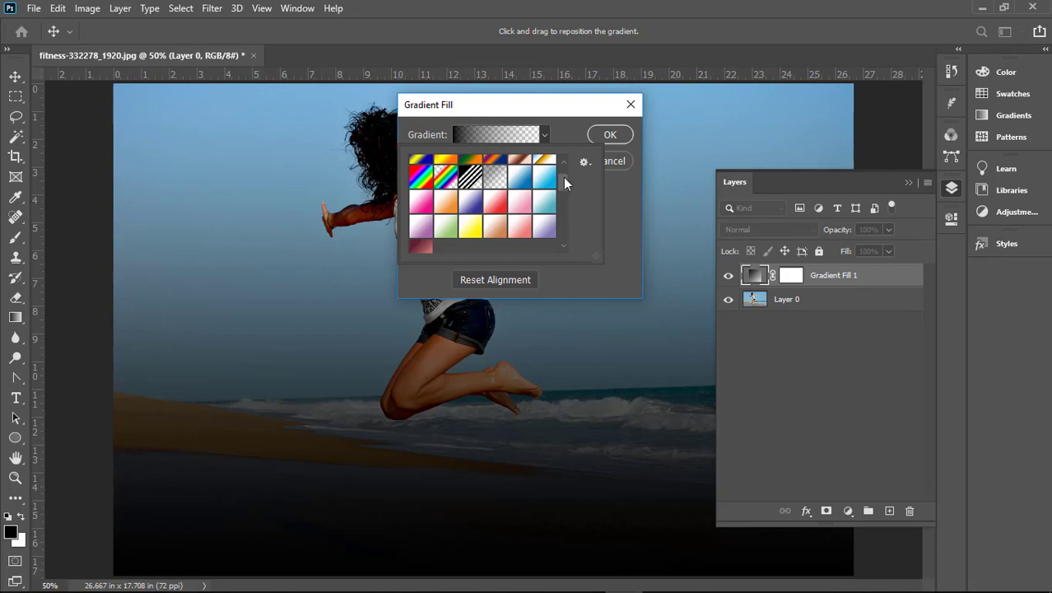
pyautogui.moveTo(564, 178); pyautogui.dragTo(564, 182)
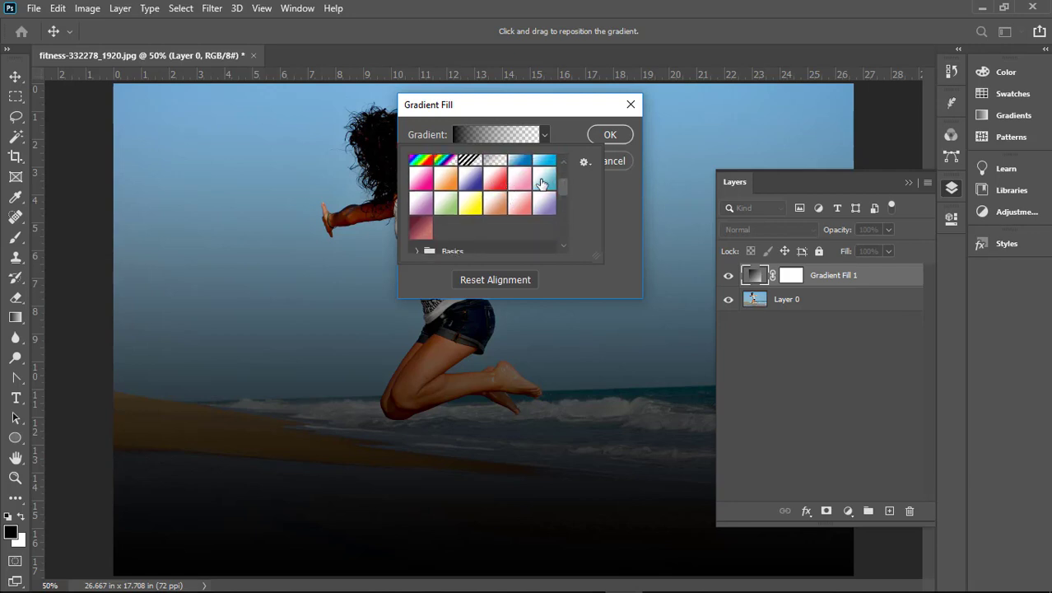
pyautogui.click(544, 181)
pyautogui.click(562, 130)
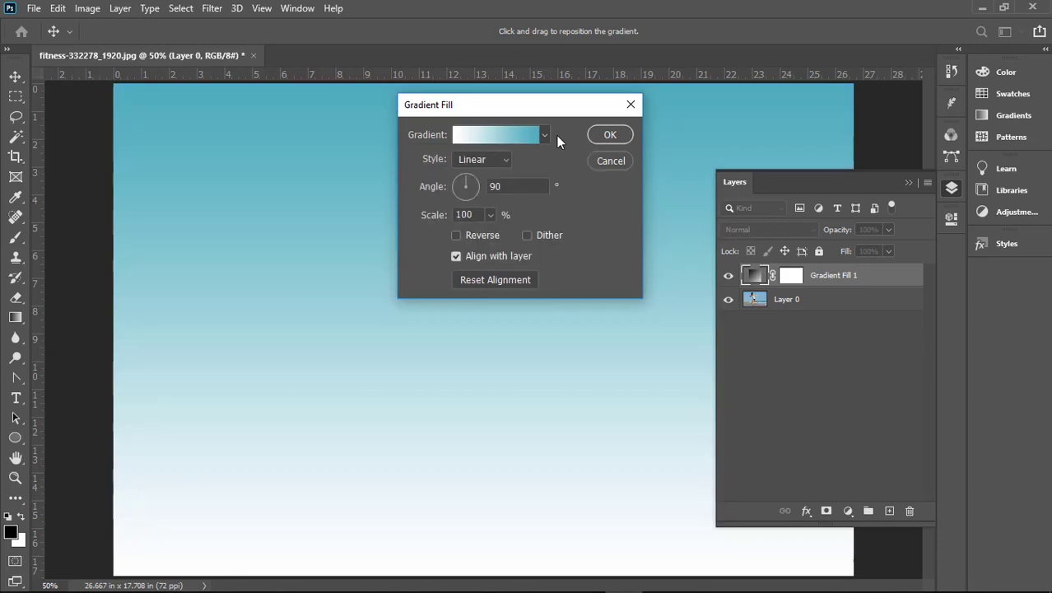
pyautogui.click(506, 162)
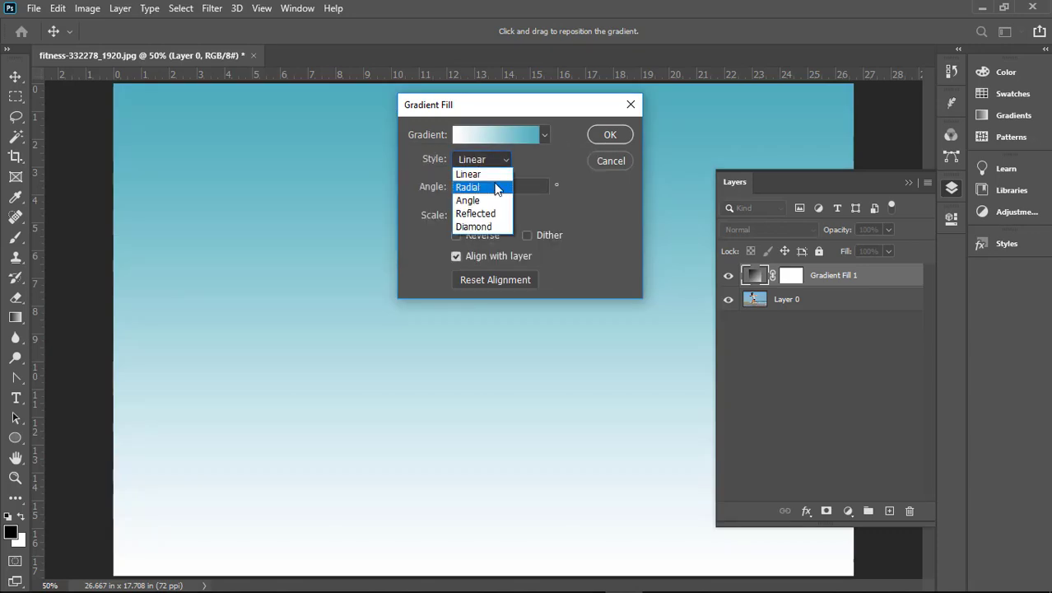
pyautogui.click(495, 189)
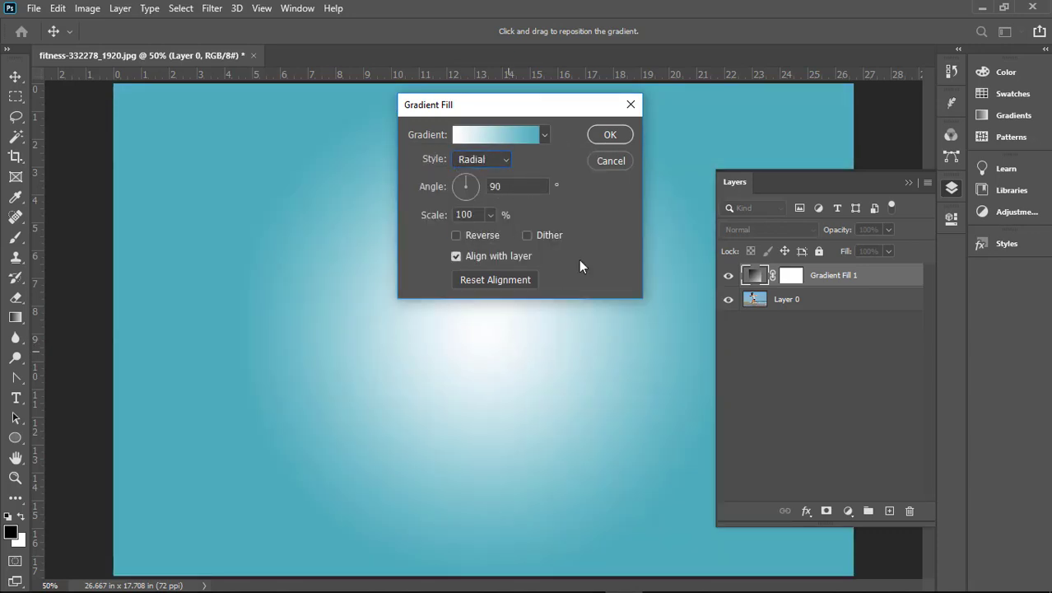
pyautogui.click(610, 134)
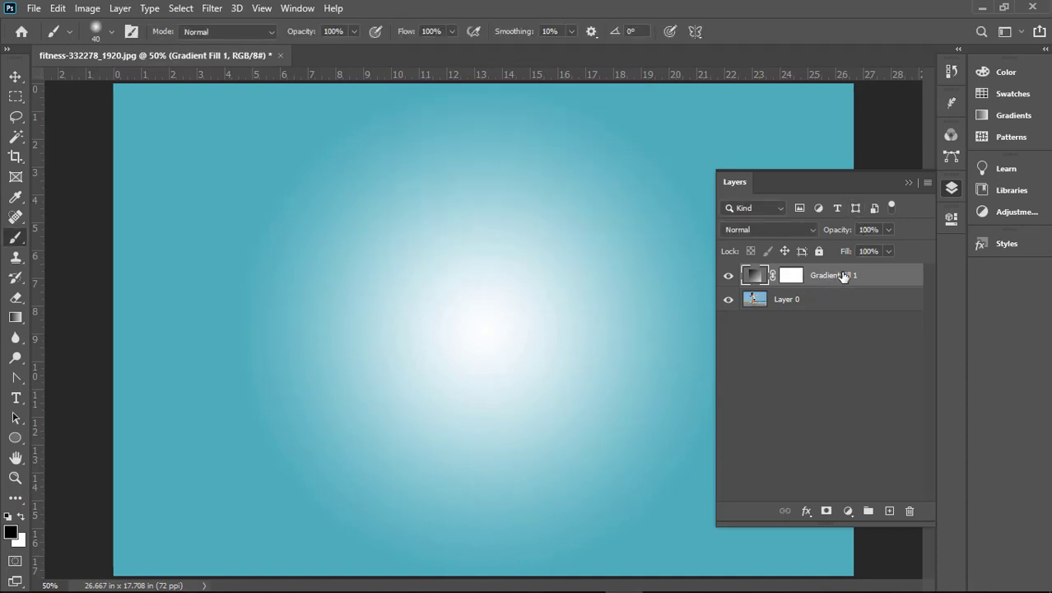
# - Move Gradient Fill 1 below Layer 0, check visibility, and make Layer 0 active
pyautogui.moveTo(840, 278); pyautogui.dragTo(848, 326)
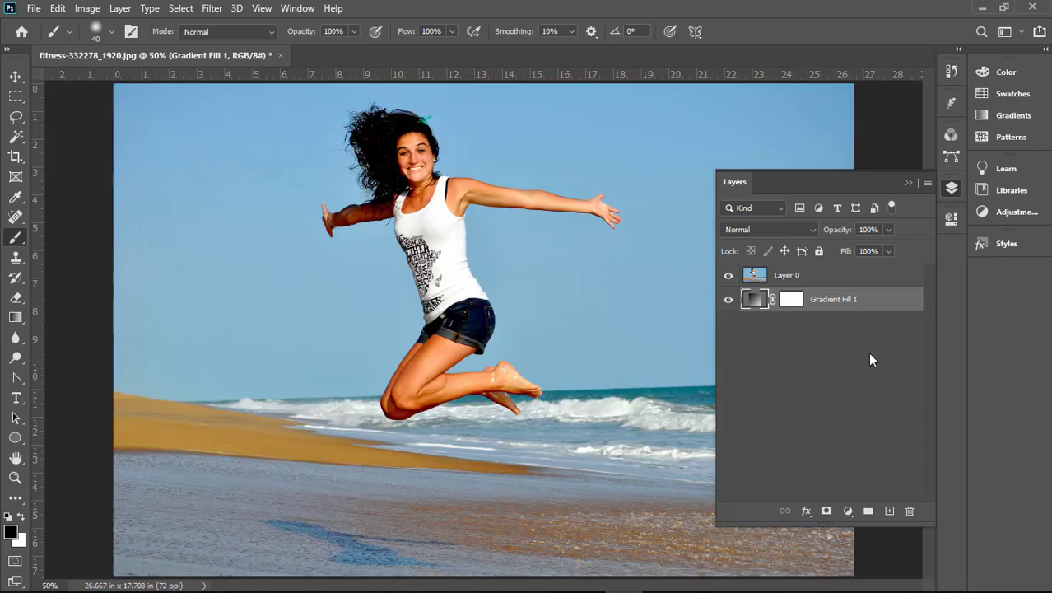
pyautogui.click(728, 276)
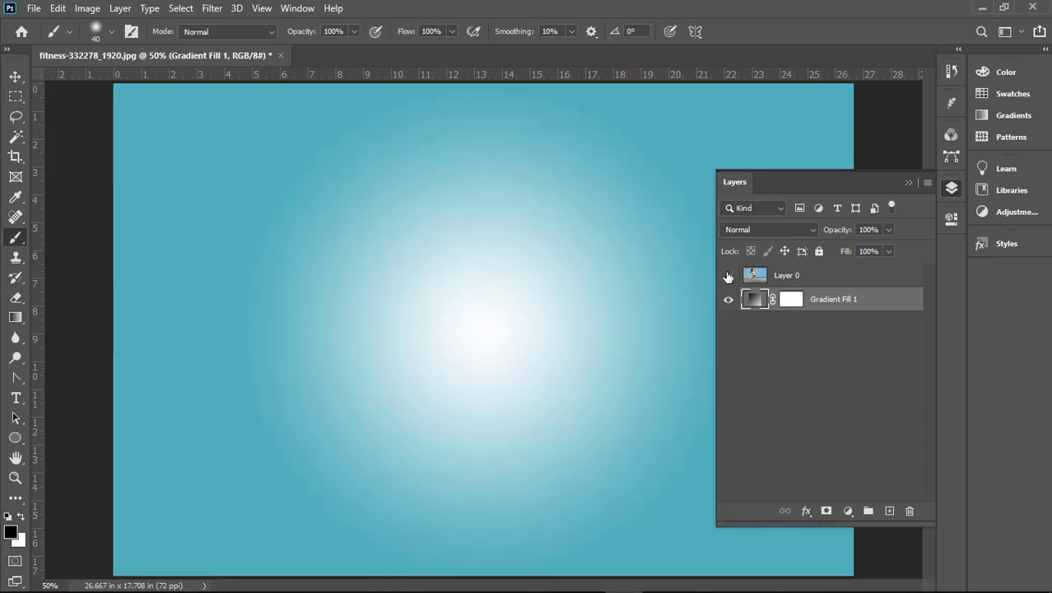
pyautogui.click(728, 276)
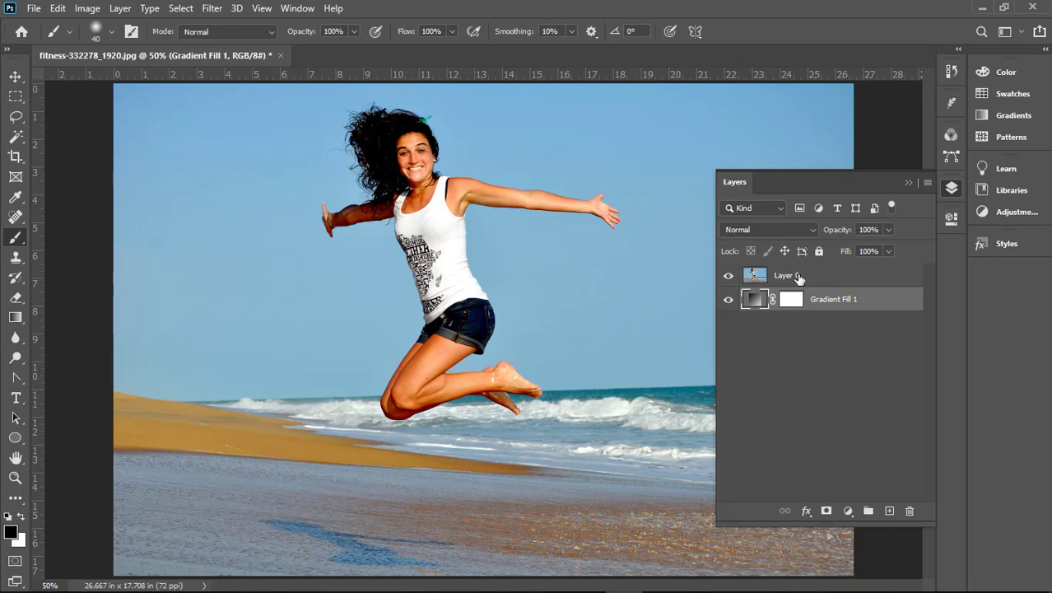
pyautogui.click(798, 278)
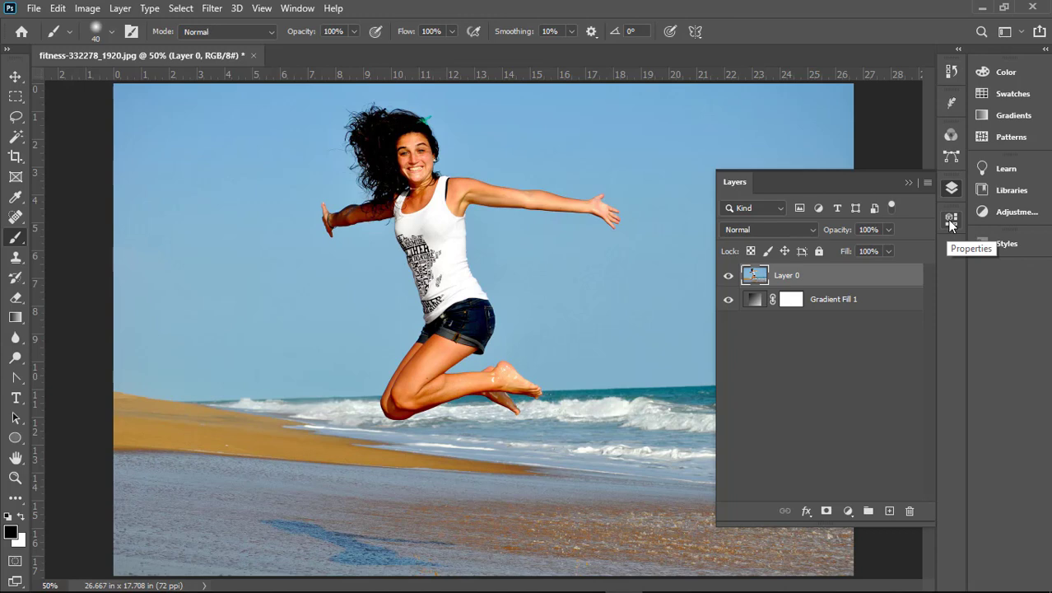
# - Show Layer 0's Properties panel with its Remove Background and Select Subject quick actions
pyautogui.click(294, 11)
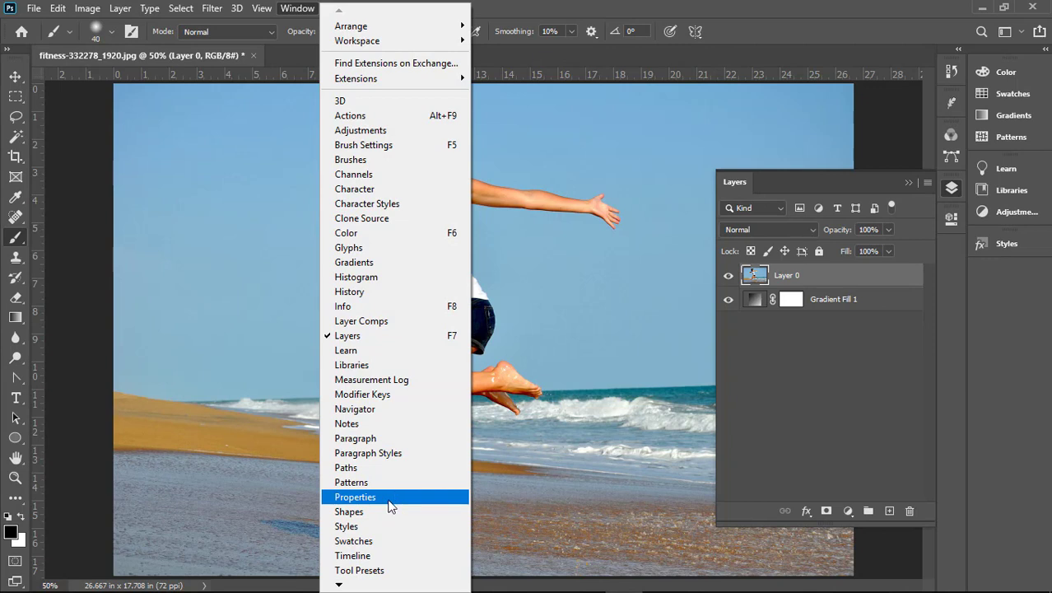
pyautogui.click(951, 251)
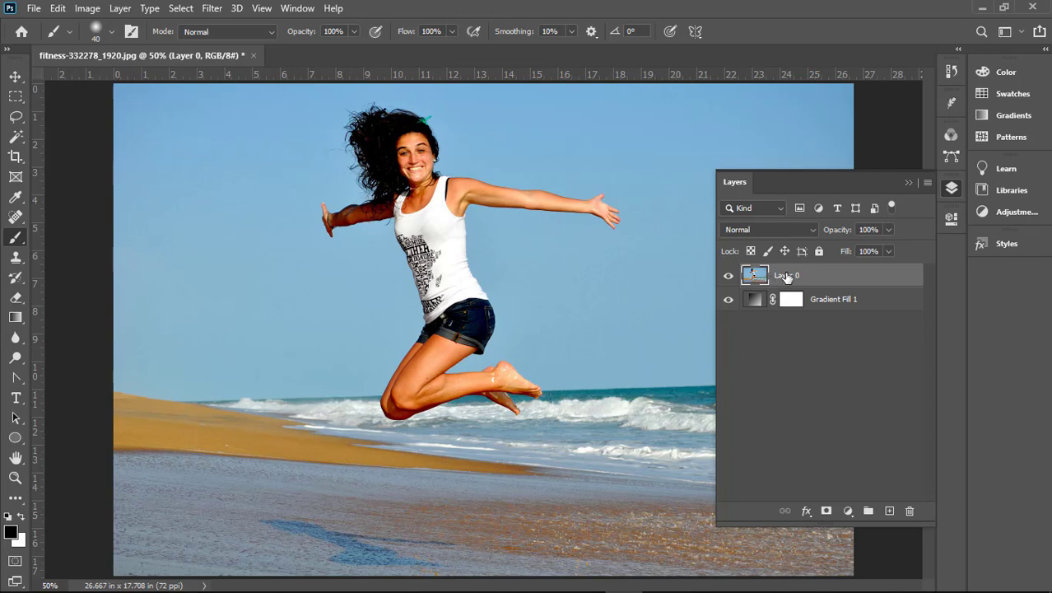
pyautogui.click(951, 221)
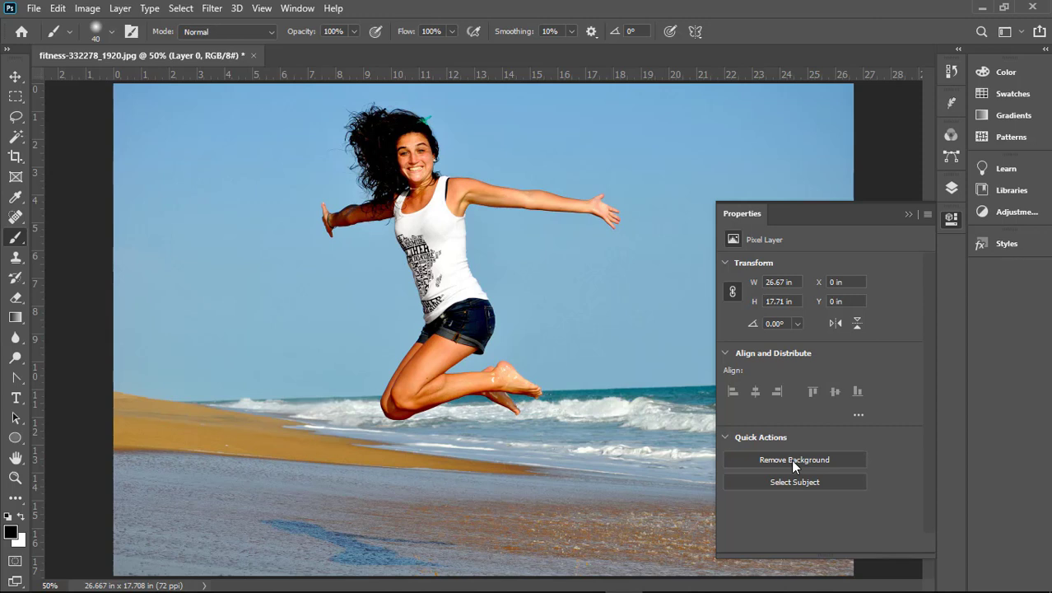
# - Remove the beach background, test-move the jumper and undo, then close the document
pyautogui.click(793, 463)
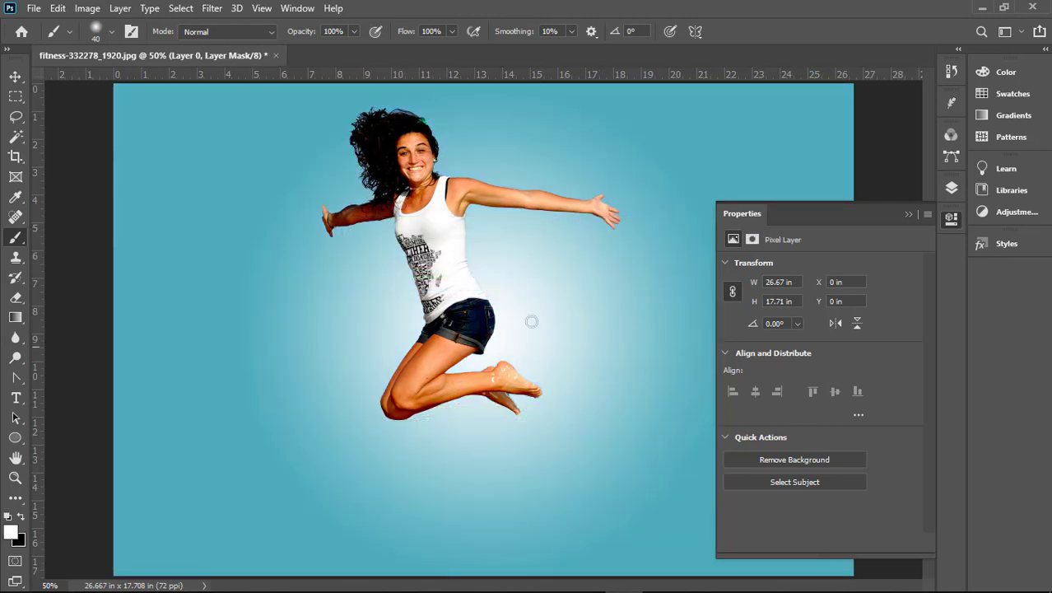
pyautogui.click(15, 77)
pyautogui.moveTo(419, 218)
pyautogui.mouseDown()
pyautogui.moveTo(414, 248)
pyautogui.moveTo(462, 266)
pyautogui.mouseUp()
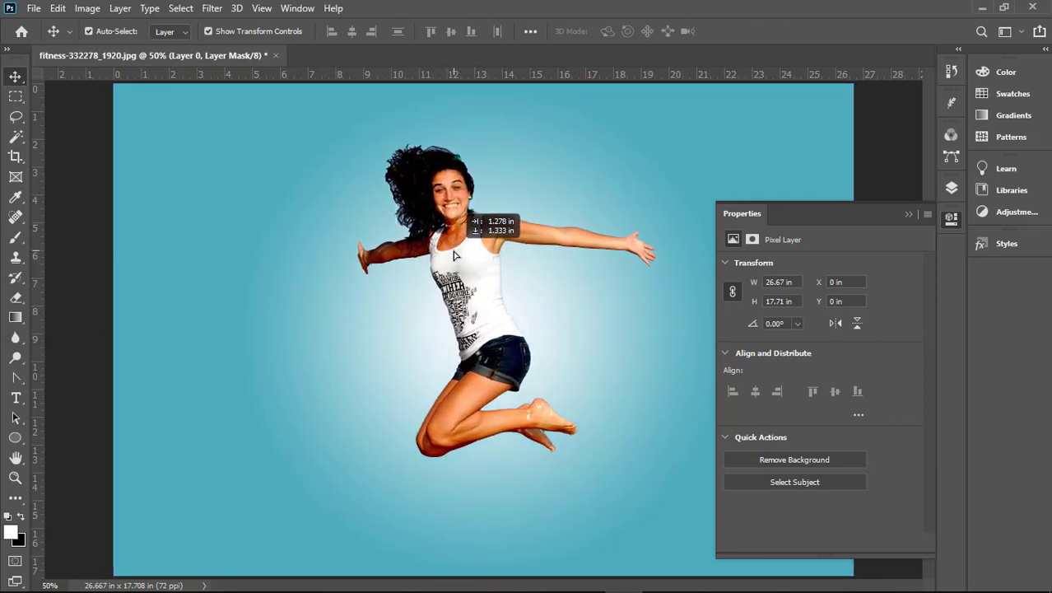
pyautogui.moveTo(462, 266); pyautogui.dragTo(486, 268)
pyautogui.hotkey('ctrl', 'z')
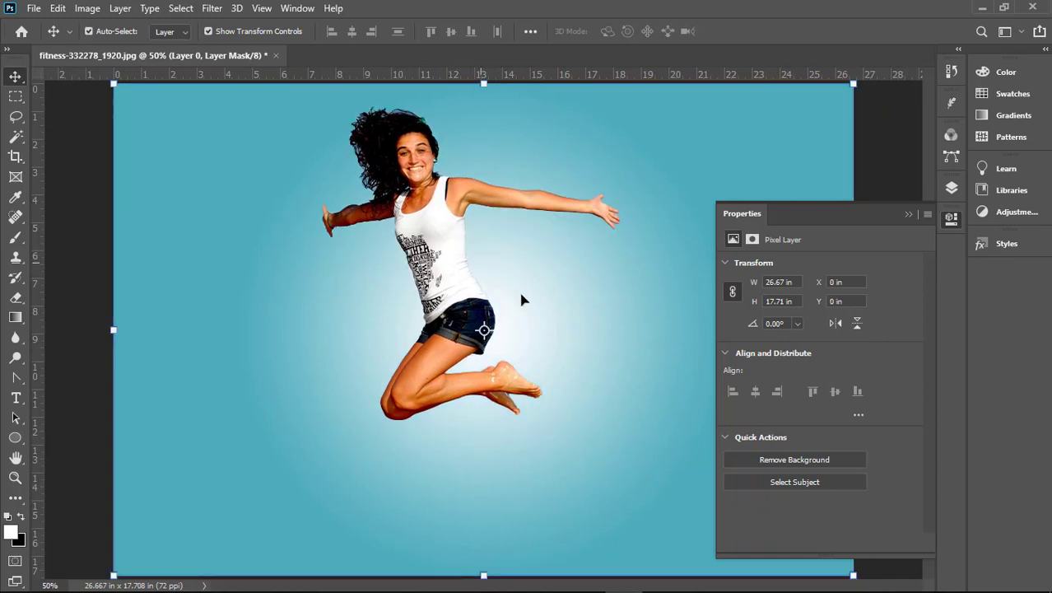
pyautogui.click(276, 55)
# - Discard the beach photo changes and open wedding-609105_1920.jpg from Recent
pyautogui.click(524, 241)
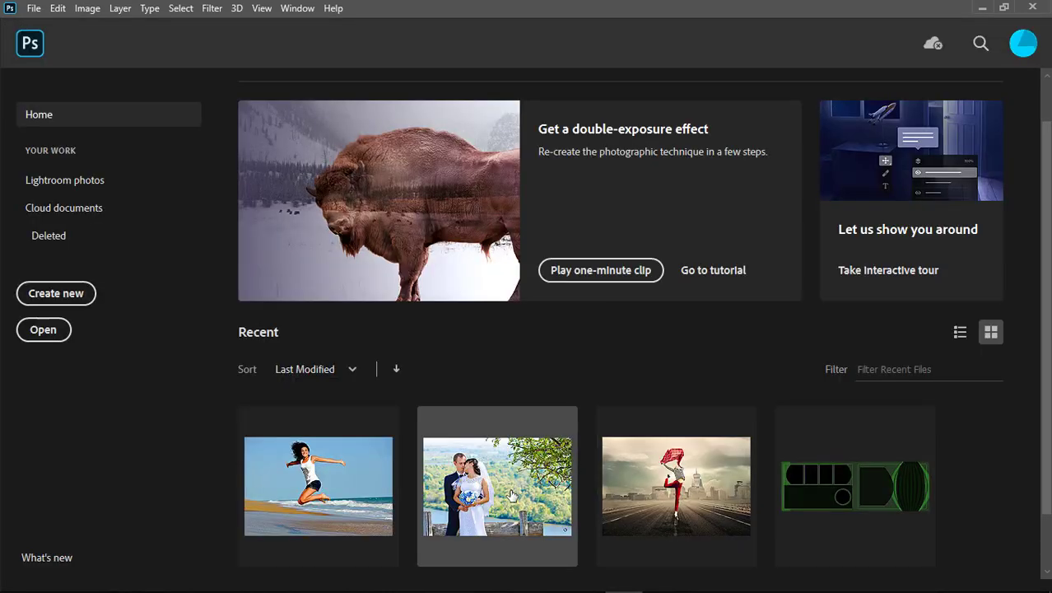
pyautogui.click(511, 494)
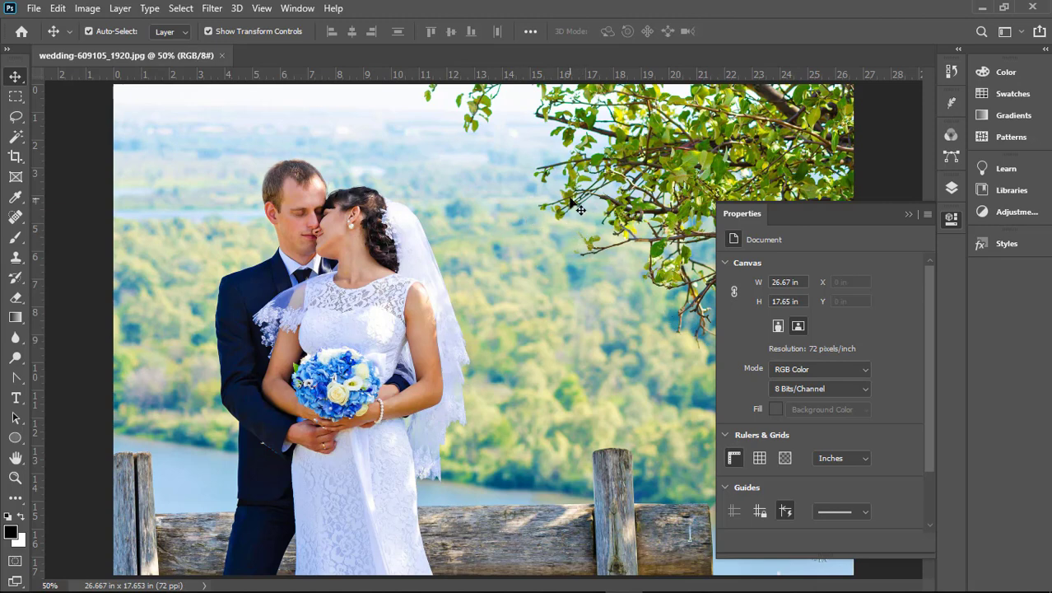
# - Duplicate the wedding photo's Background as Background copy, keeping the original Background selected
pyautogui.click(952, 188)
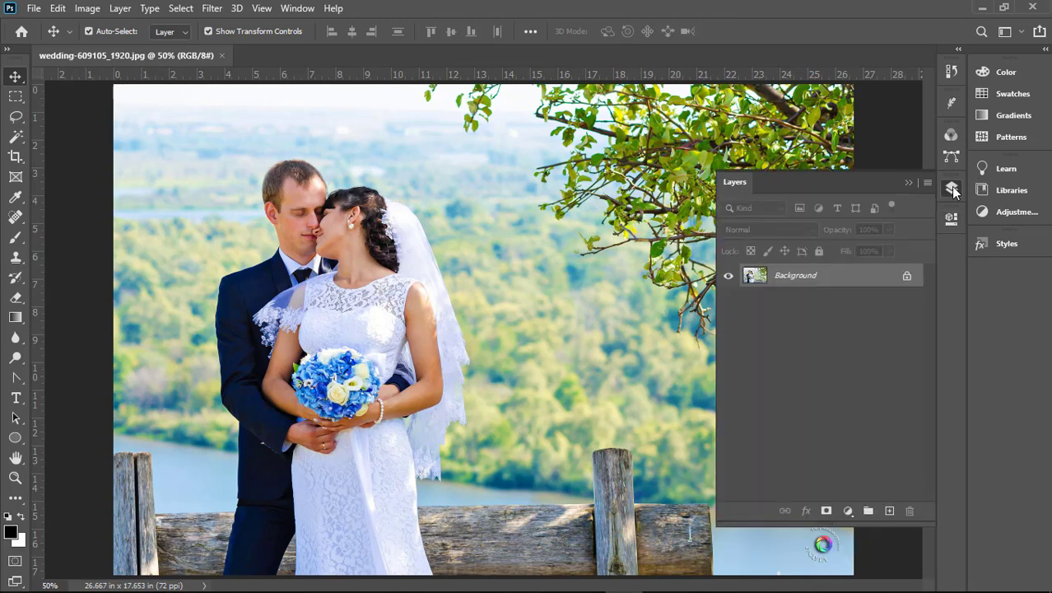
pyautogui.click(908, 278)
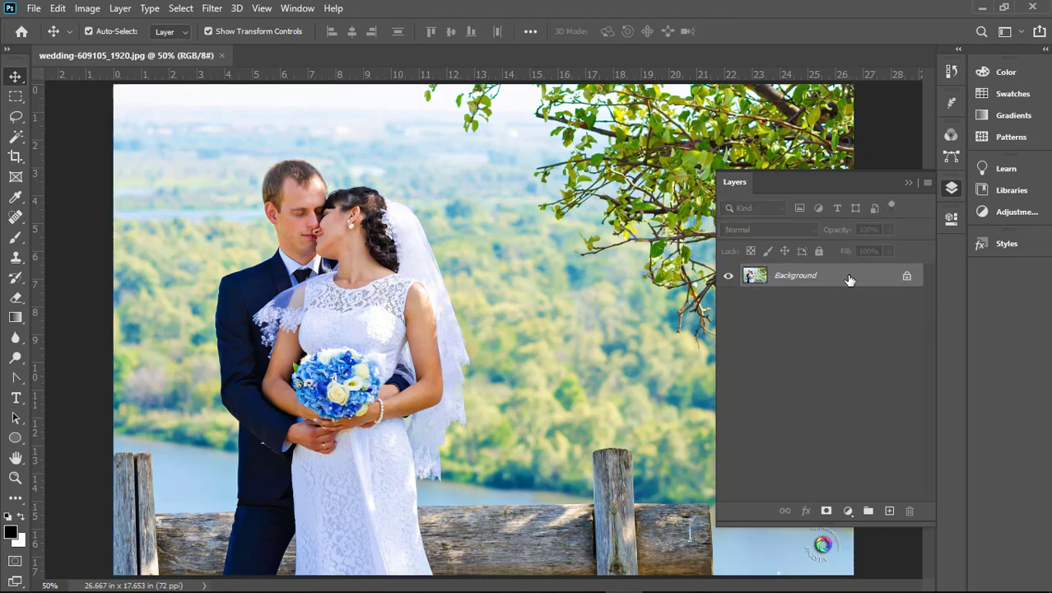
pyautogui.moveTo(850, 280); pyautogui.dragTo(890, 508)
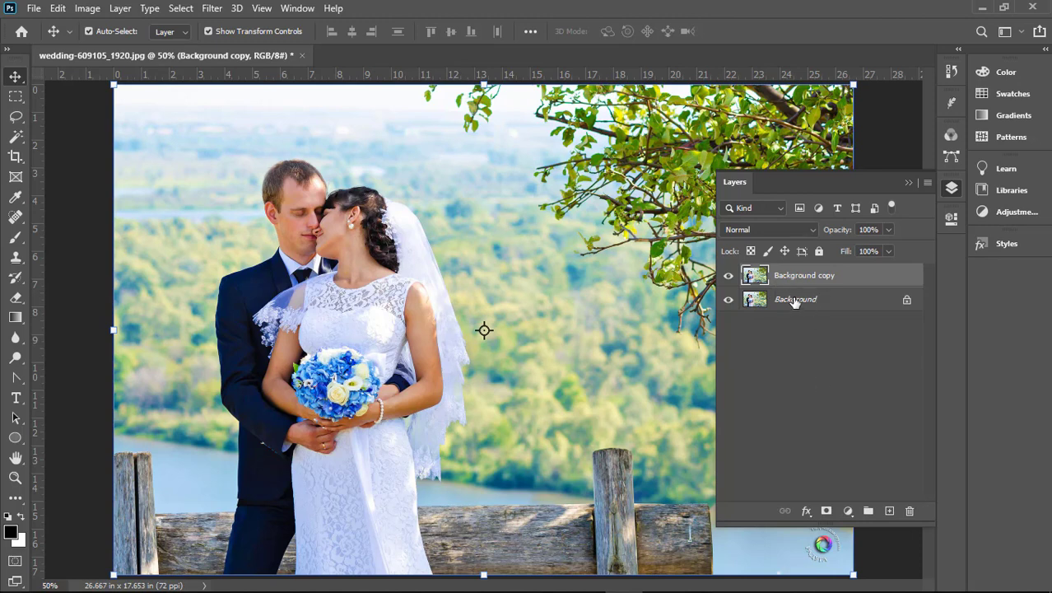
pyautogui.click(814, 302)
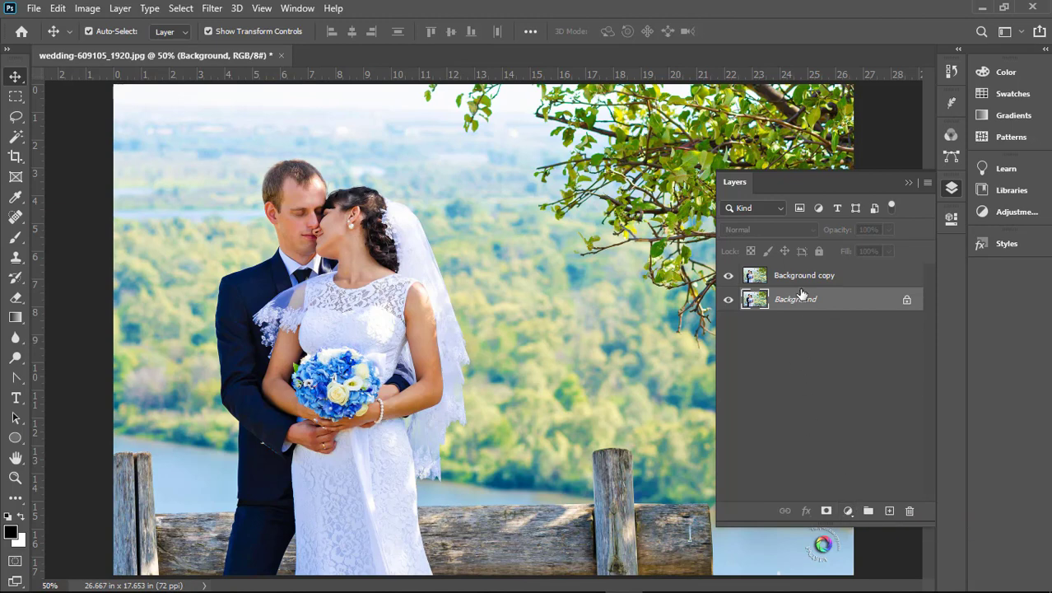
# - Start Place Embedded and browse to the night sky images in 100_Night_Sky_Overlays
pyautogui.click(34, 8)
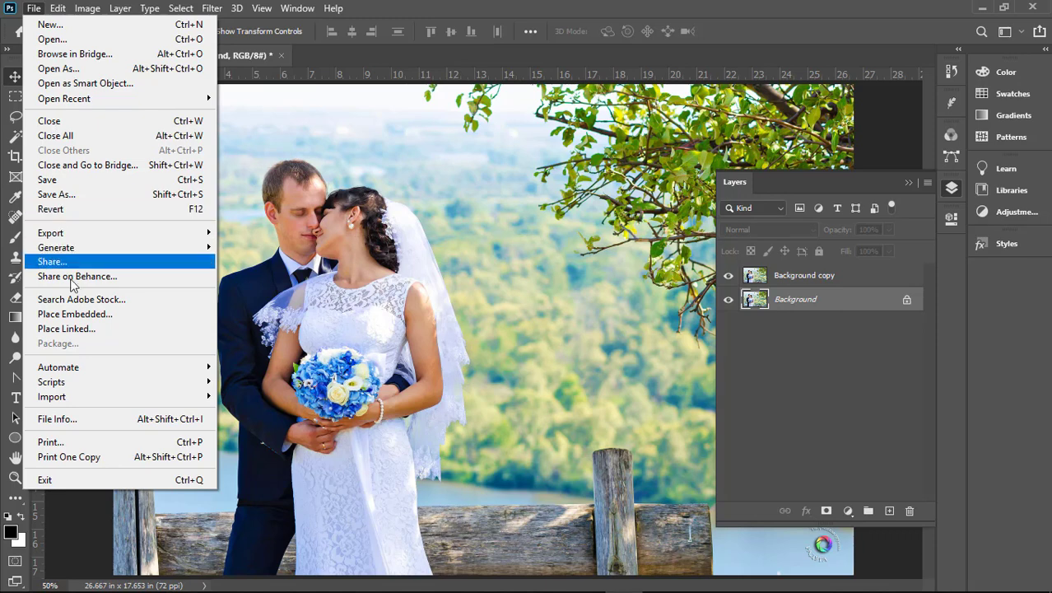
pyautogui.click(98, 320)
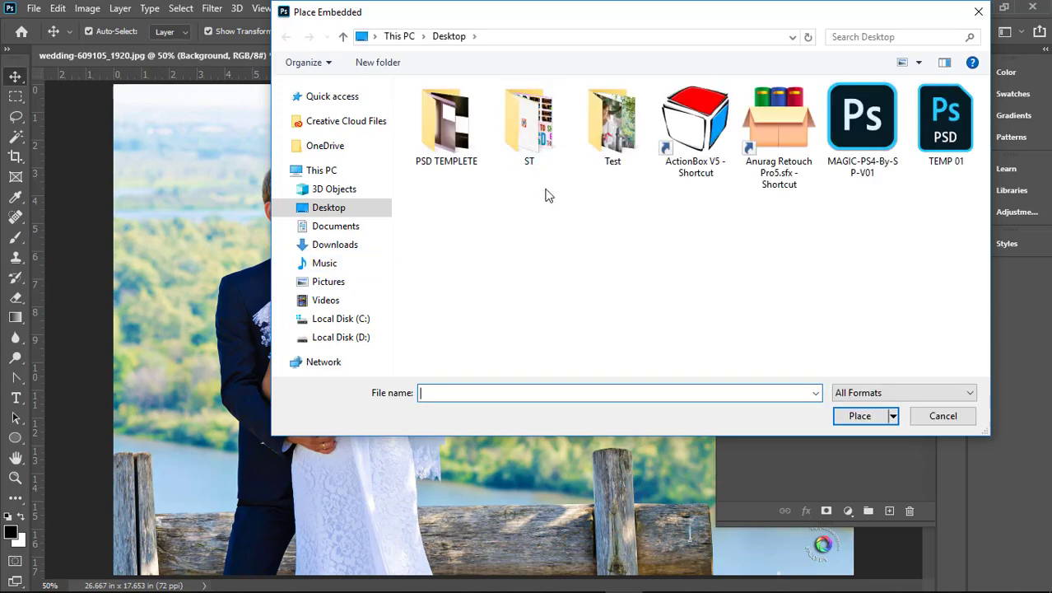
pyautogui.doubleClick(538, 130)
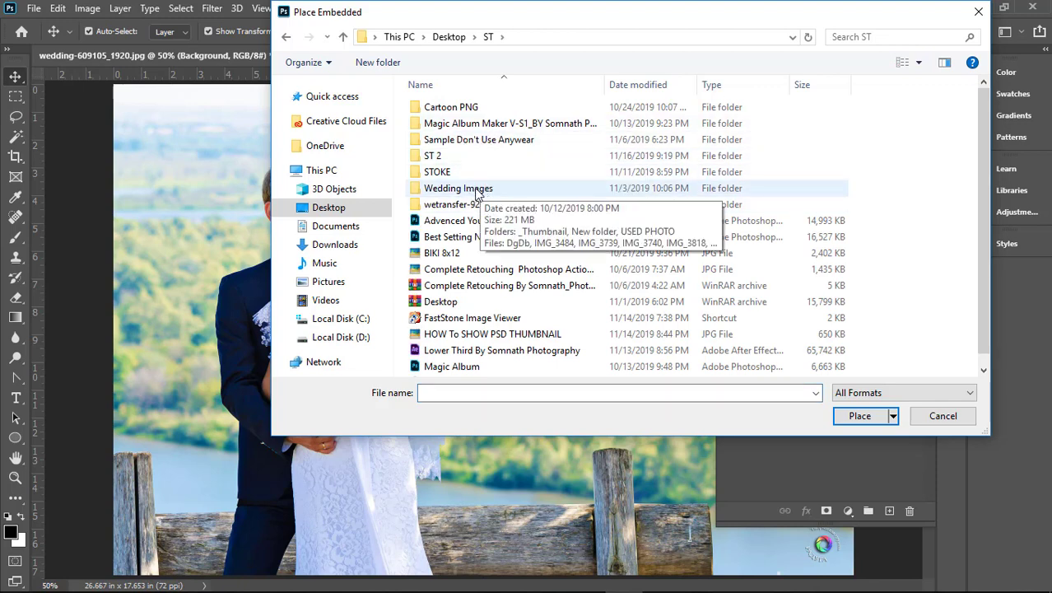
pyautogui.click(449, 161)
pyautogui.doubleClick(449, 161)
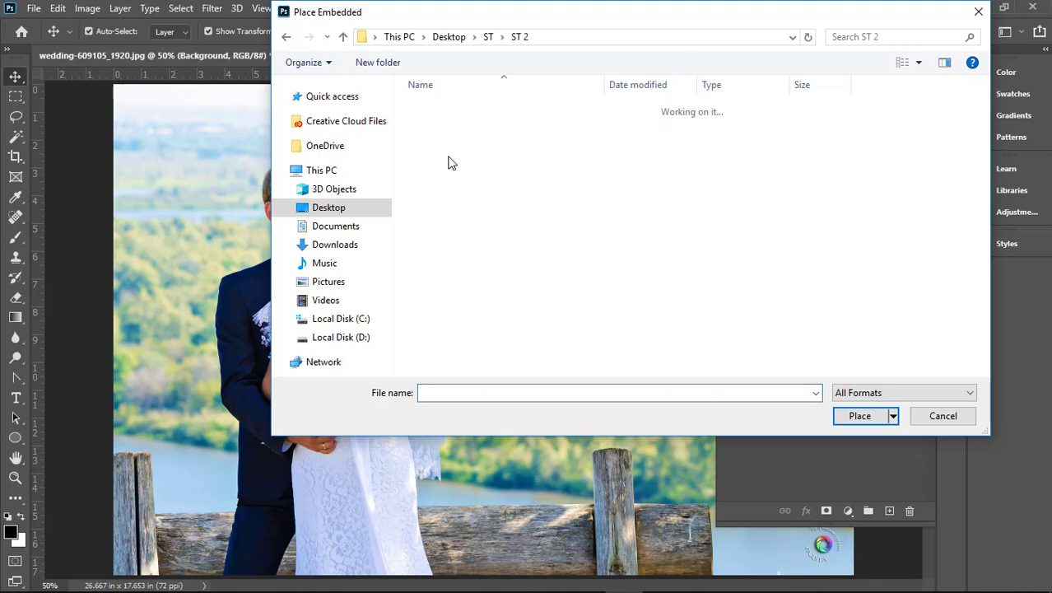
pyautogui.doubleClick(473, 107)
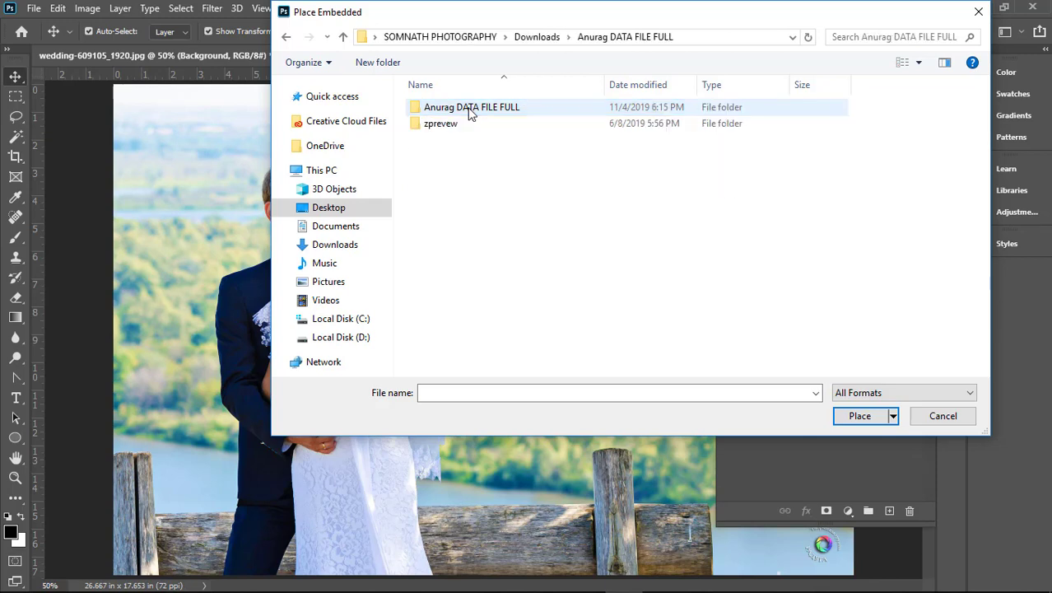
pyautogui.doubleClick(471, 112)
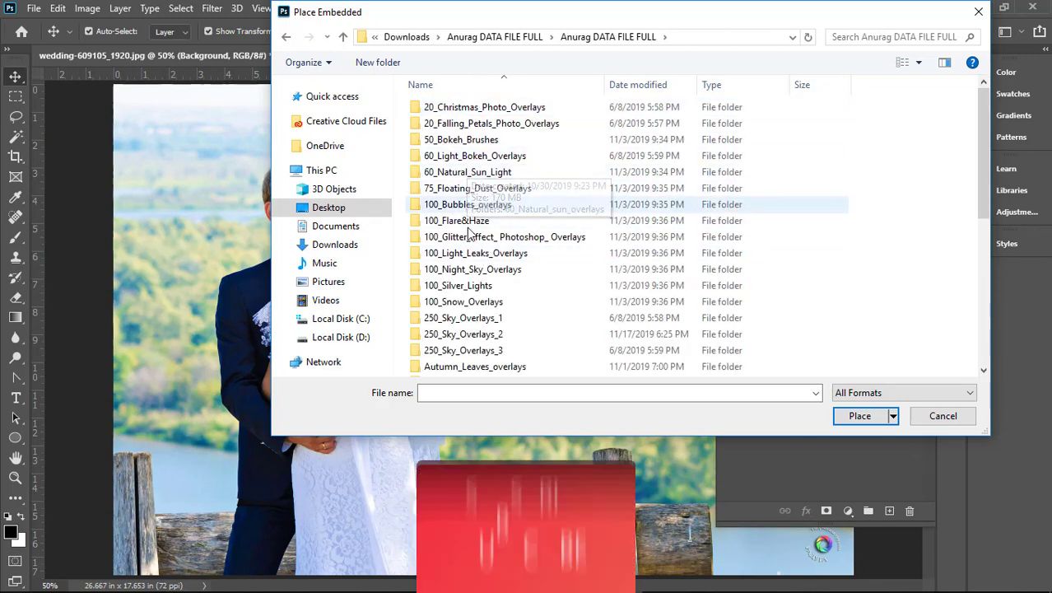
pyautogui.scroll(-1, 527, 283)
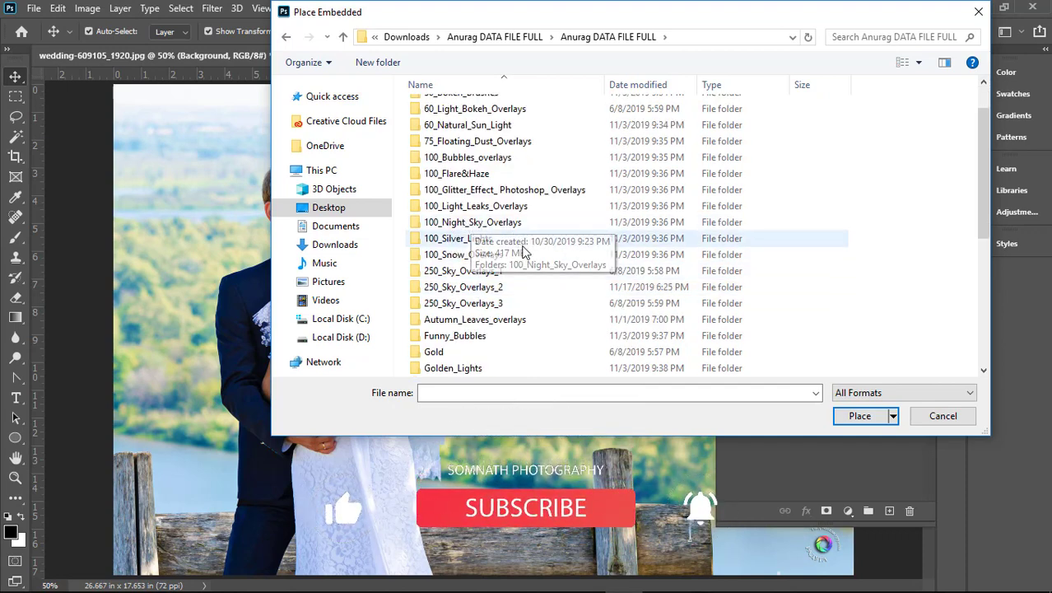
pyautogui.doubleClick(463, 222)
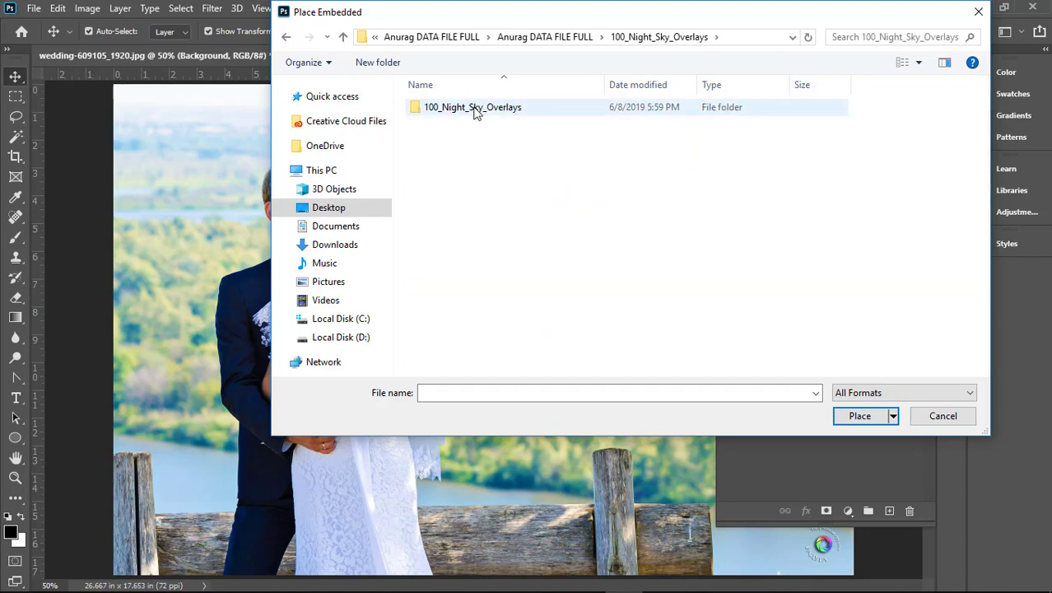
pyautogui.click(473, 109)
pyautogui.press('Return')
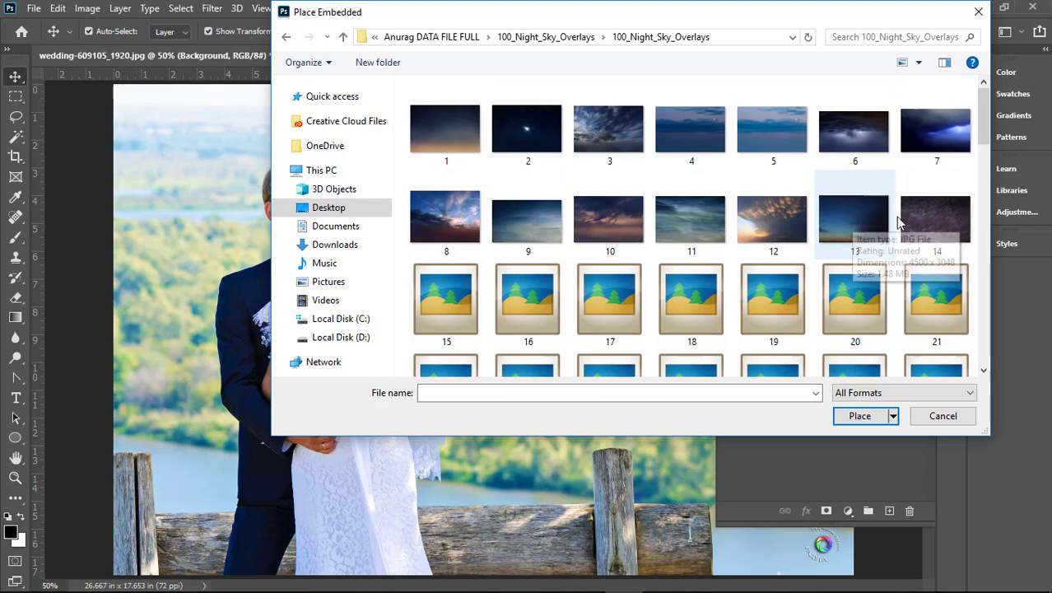
# - Place sky image 22 and enlarge it to 44.01%
pyautogui.moveTo(982, 122); pyautogui.dragTo(985, 168)
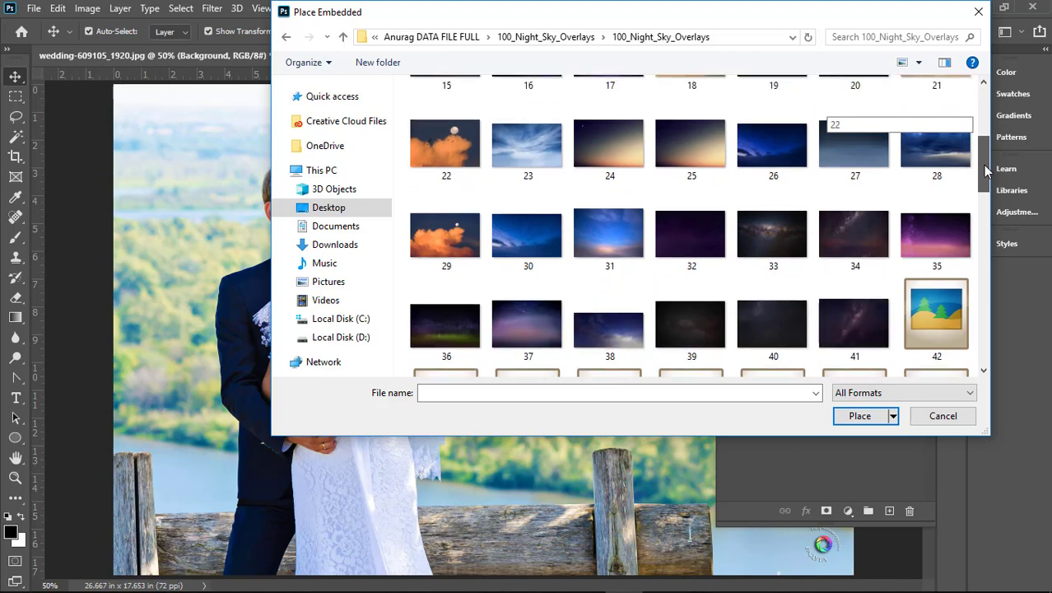
pyautogui.click(447, 143)
pyautogui.click(860, 416)
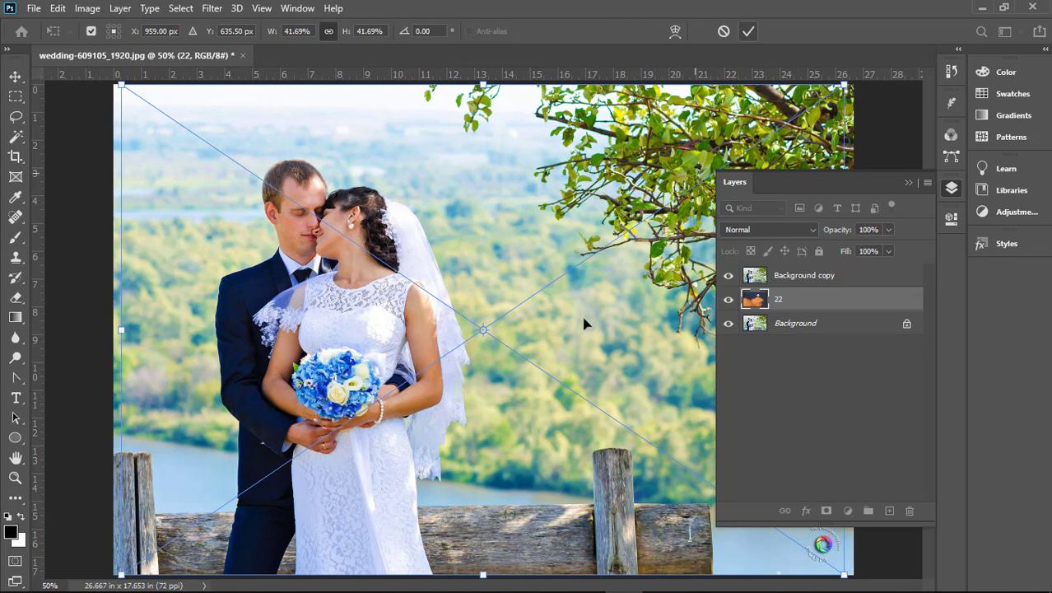
pyautogui.scroll(-3, 498, 281)
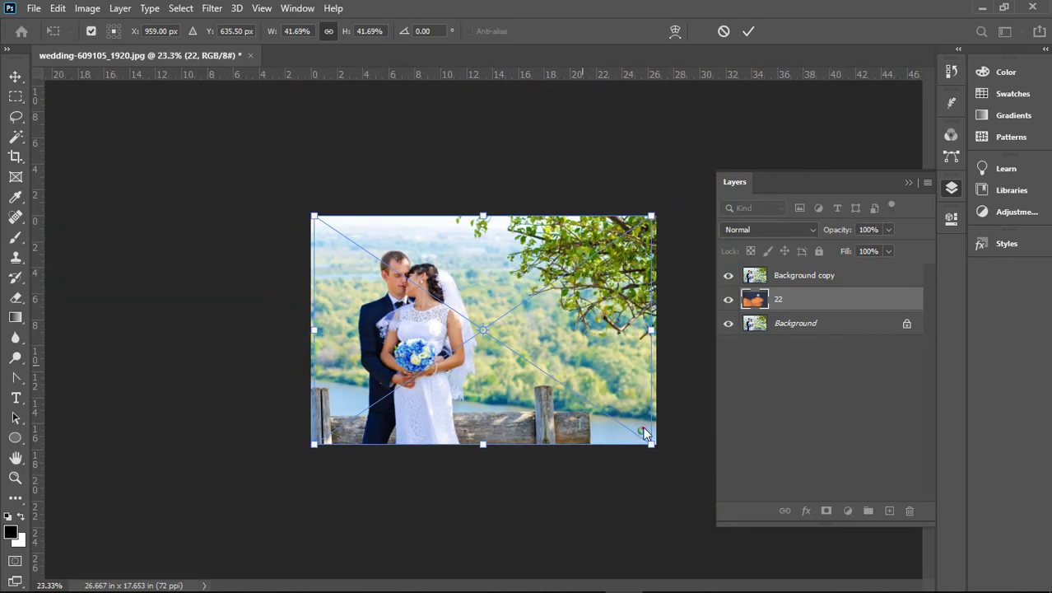
pyautogui.moveTo(650, 446); pyautogui.dragTo(661, 450)
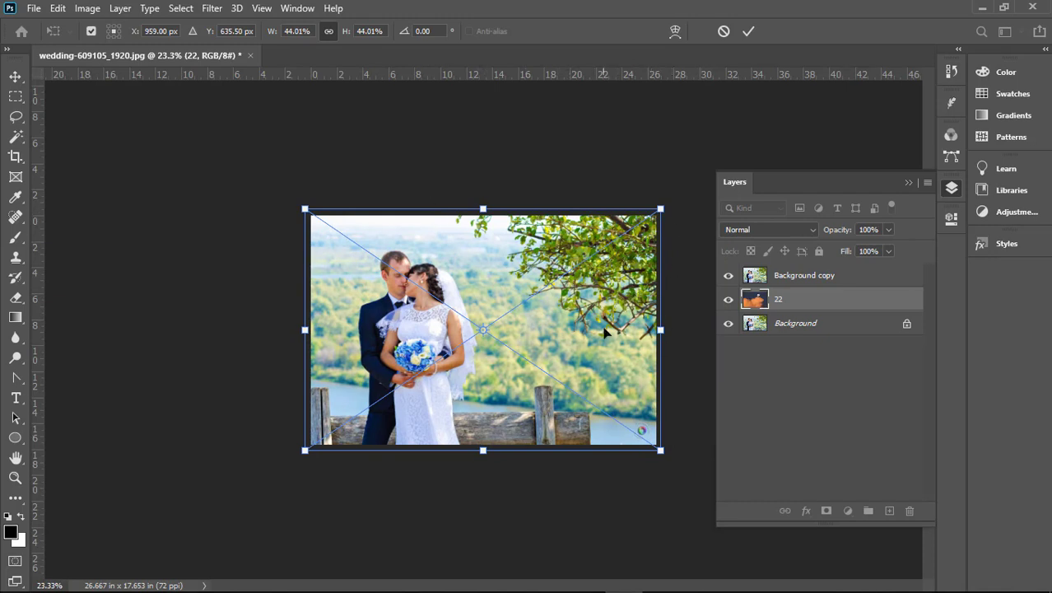
pyautogui.click(748, 31)
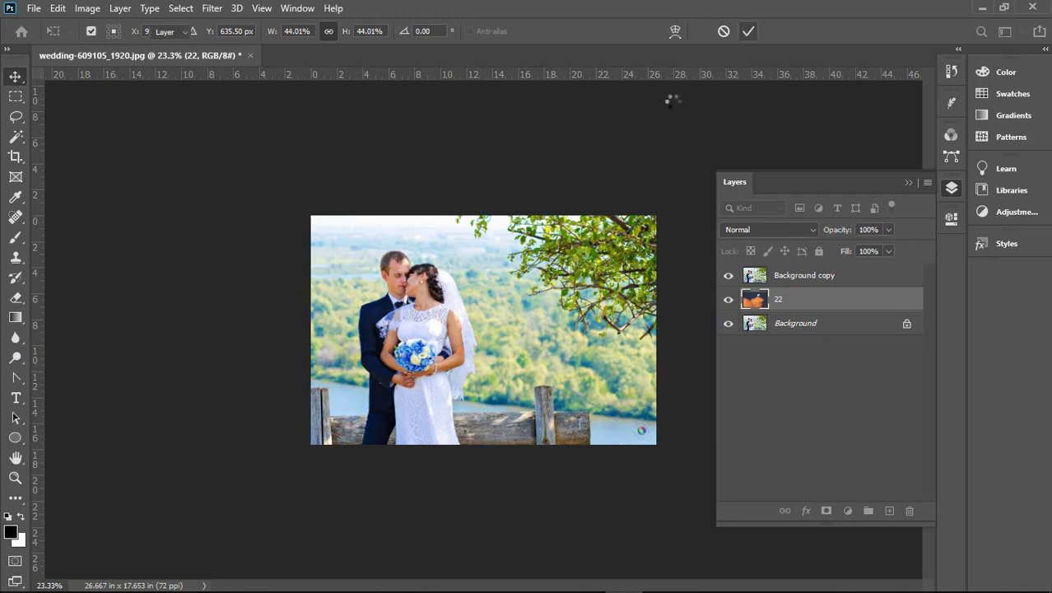
# - Make Background copy active and show its Properties with the Remove Background quick action
pyautogui.click(729, 279)
pyautogui.click(728, 276)
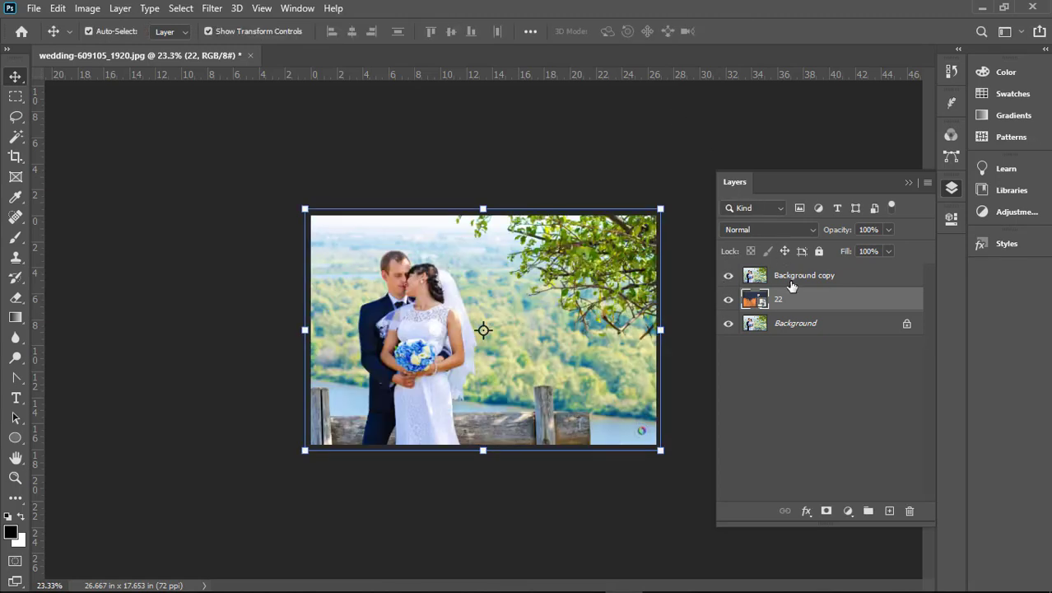
pyautogui.click(801, 277)
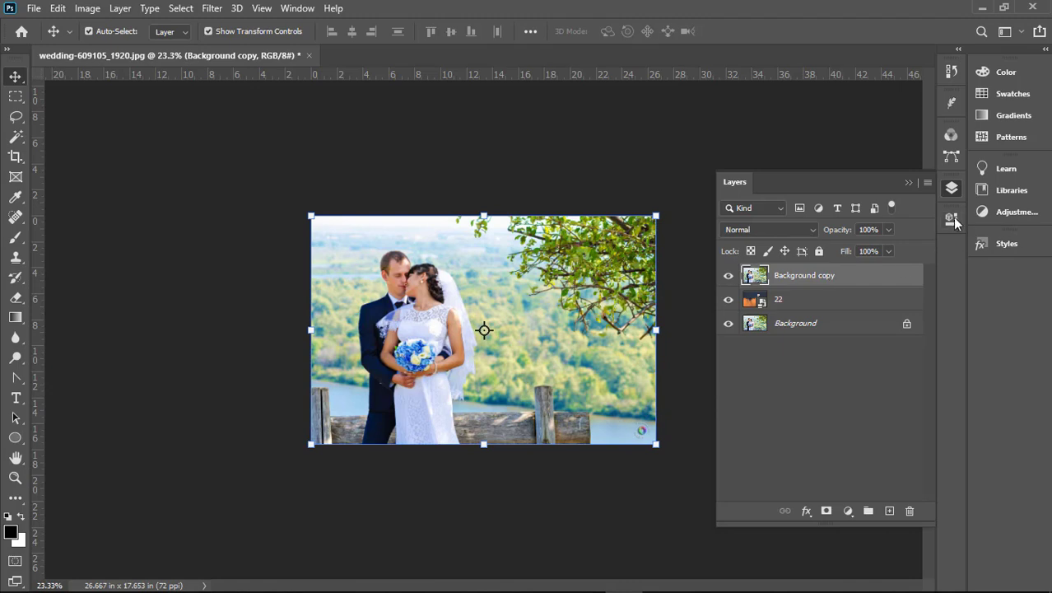
pyautogui.click(283, 10)
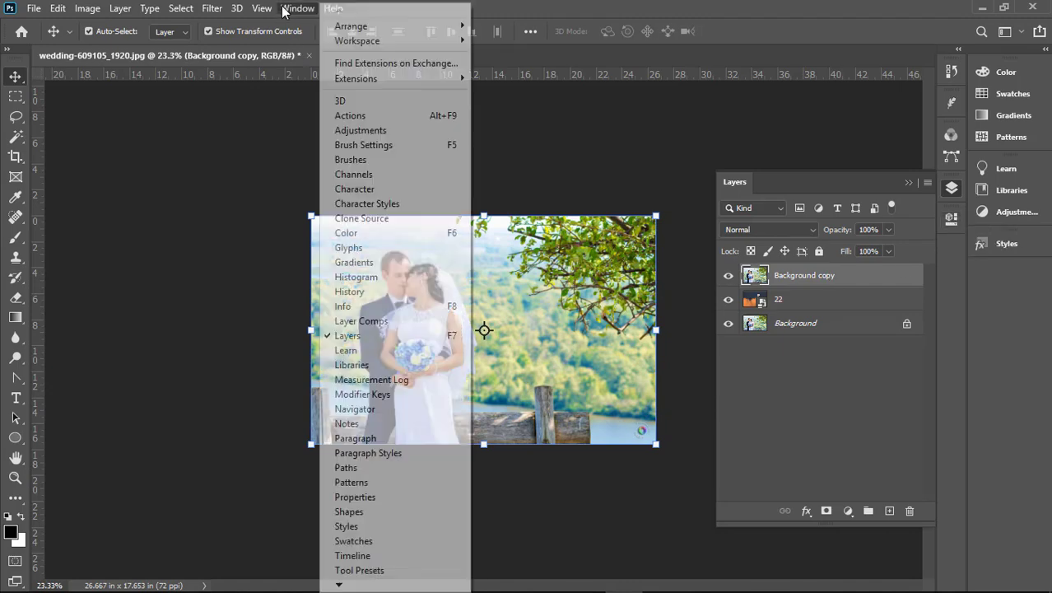
pyautogui.click(381, 497)
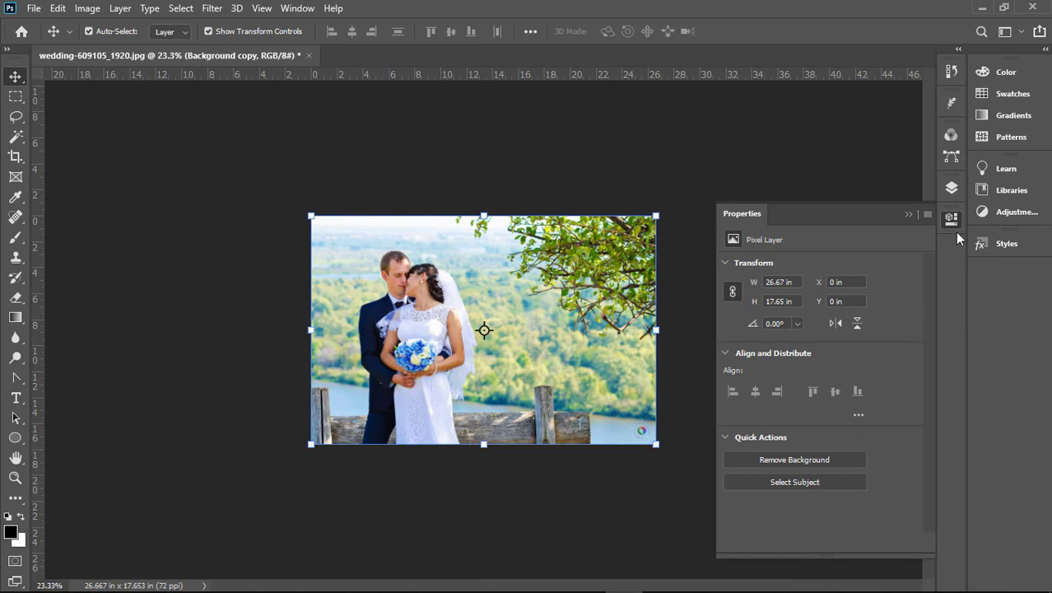
# - Remove the couple photo's background, then drag the couple right and back left
pyautogui.click(789, 461)
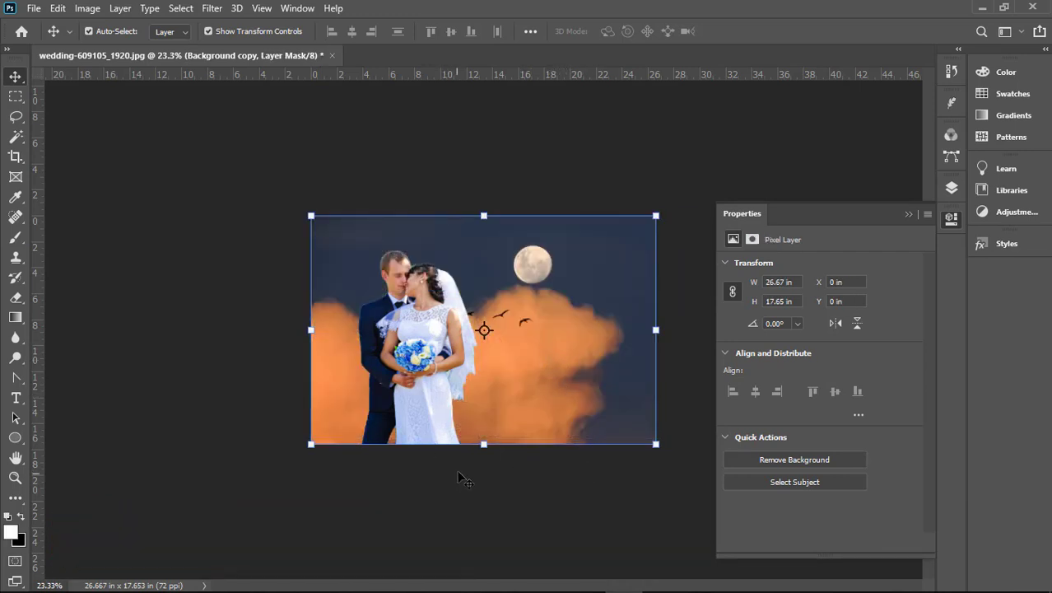
pyautogui.moveTo(444, 355); pyautogui.dragTo(565, 362)
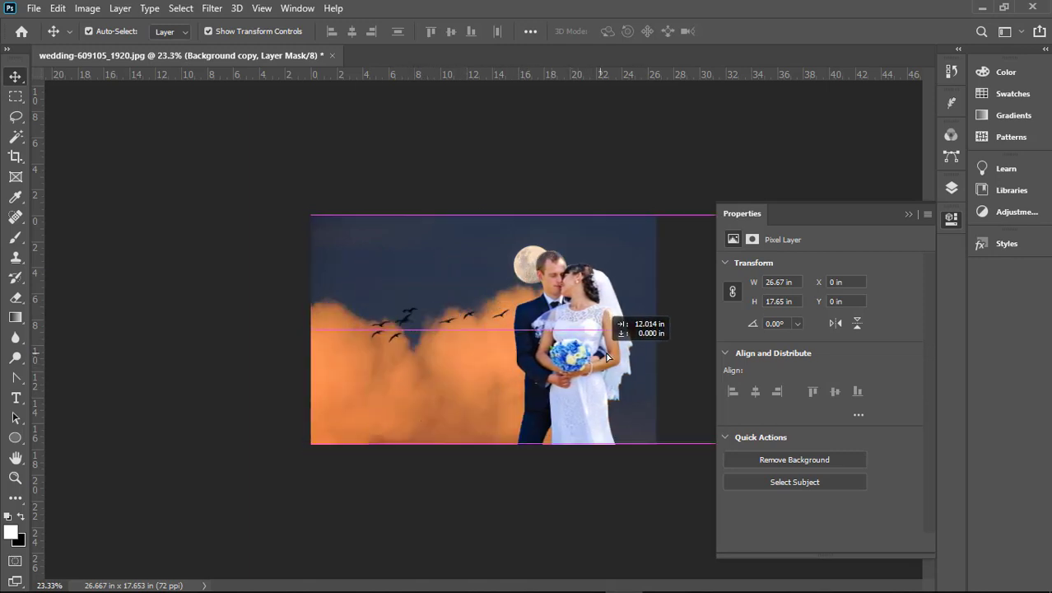
pyautogui.moveTo(566, 363); pyautogui.dragTo(439, 359)
# - Fit the whole wedding composite in the window with Ctrl+0
pyautogui.hotkey('ctrl', '0')
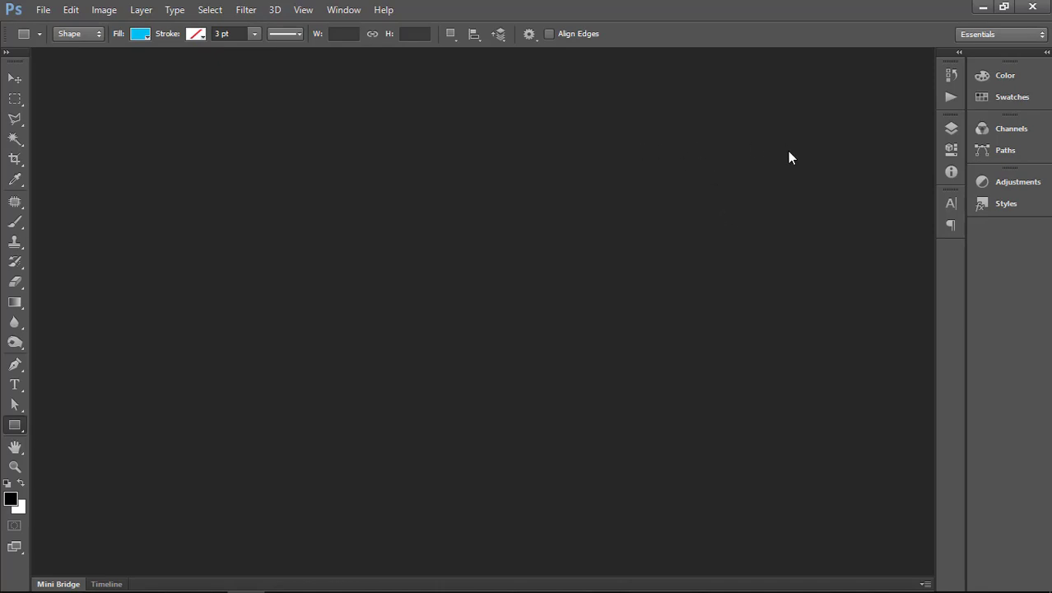
# - Show the Actions panel and switch it to colored Button Mode
pyautogui.click(345, 10)
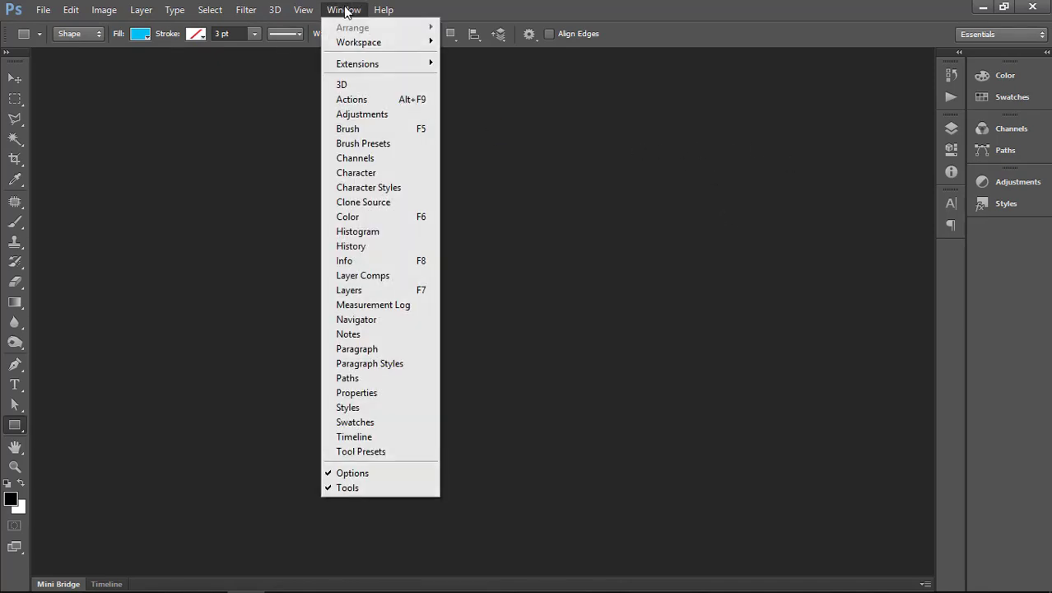
pyautogui.click(379, 100)
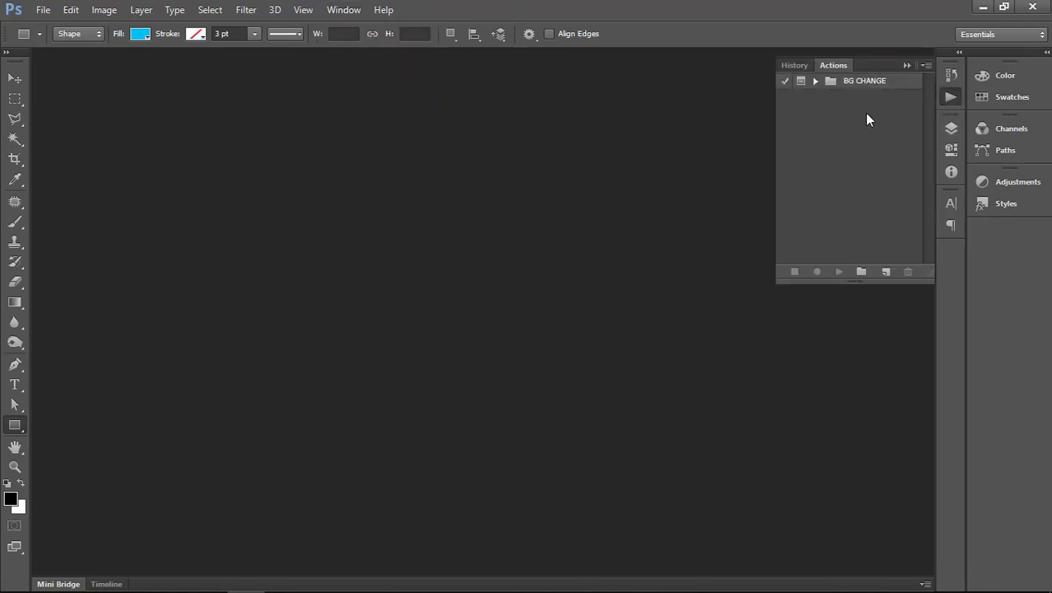
pyautogui.click(816, 81)
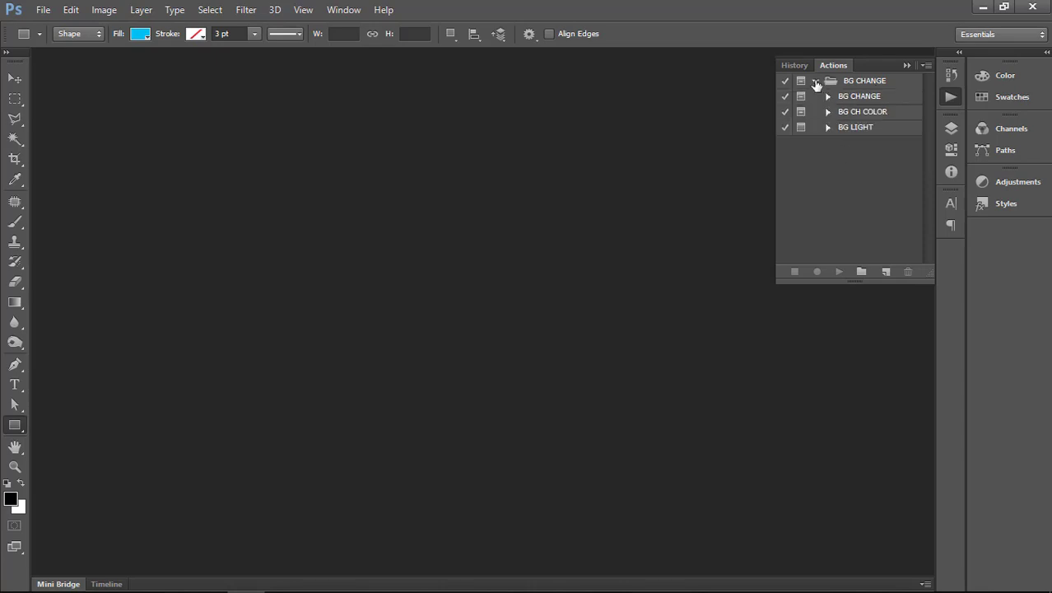
pyautogui.click(816, 82)
pyautogui.click(926, 65)
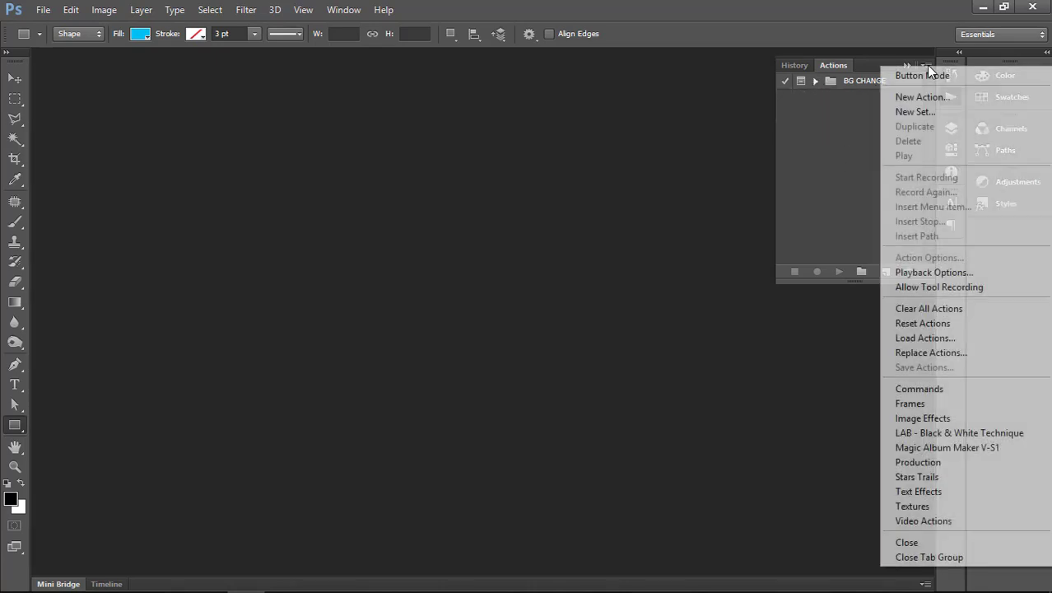
pyautogui.click(915, 78)
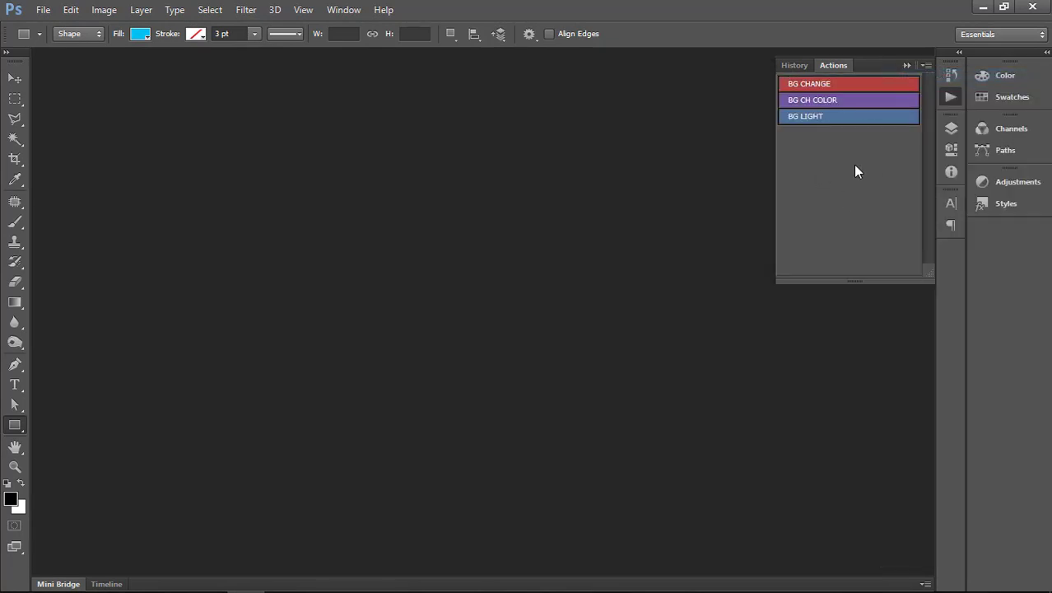
# - Open the beach photo fitness-332278_1920 from Desktop > Test
pyautogui.click(46, 11)
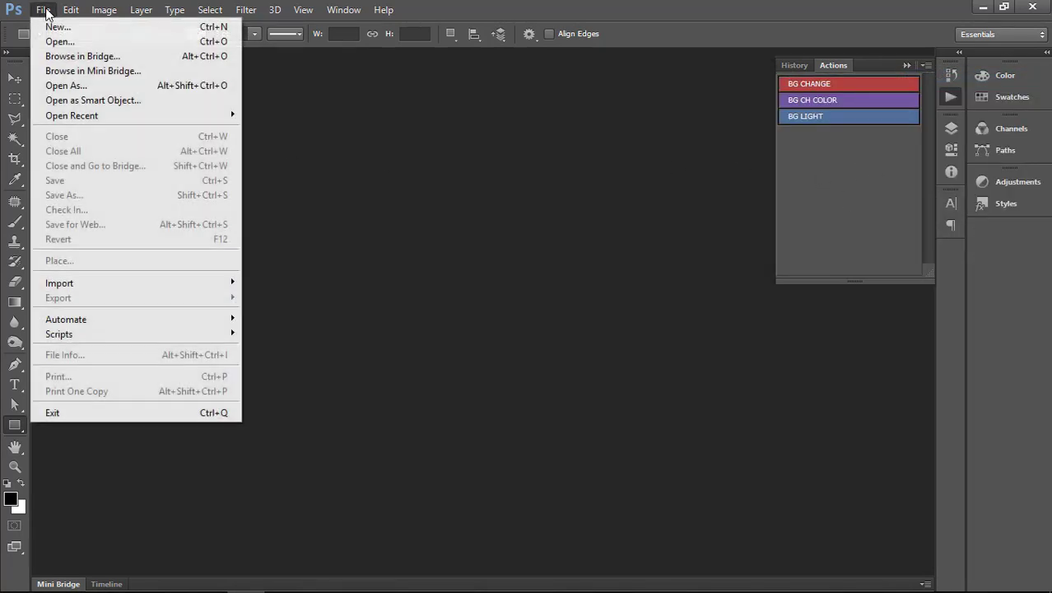
pyautogui.click(58, 41)
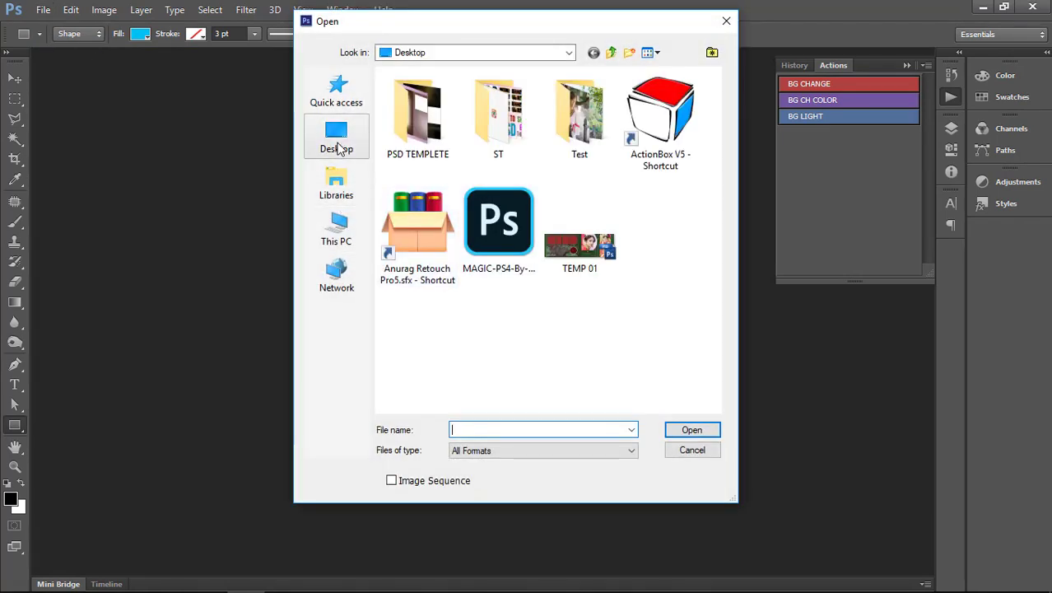
pyautogui.click(336, 140)
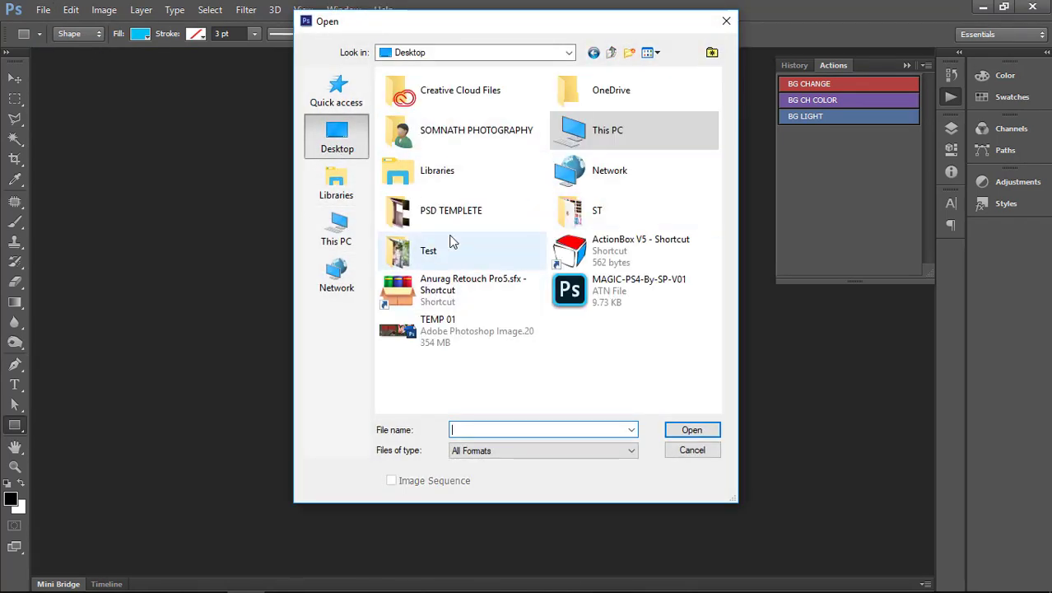
pyautogui.click(431, 250)
pyautogui.doubleClick(432, 249)
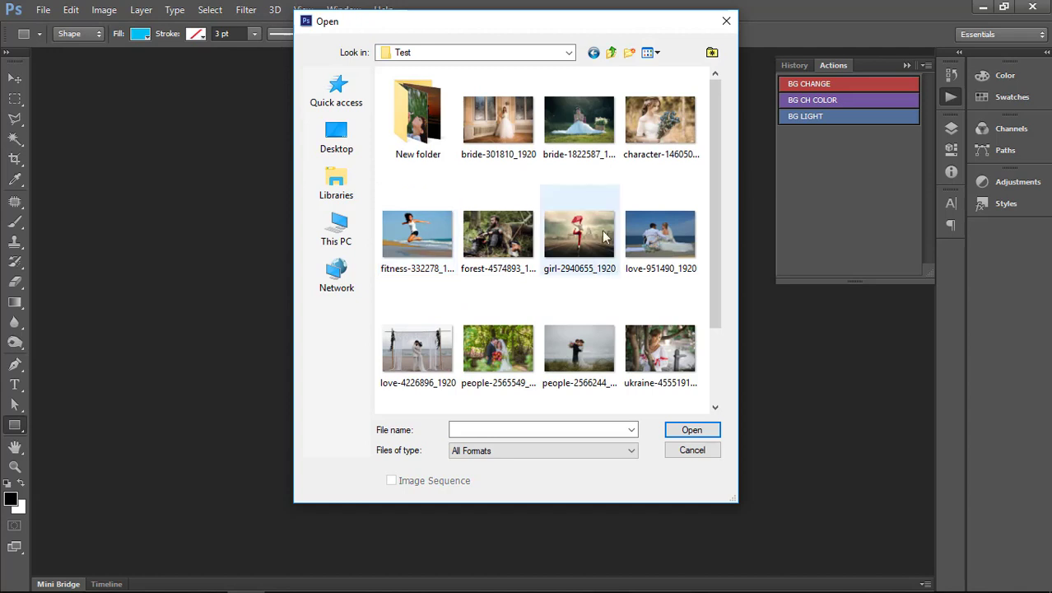
pyautogui.click(425, 237)
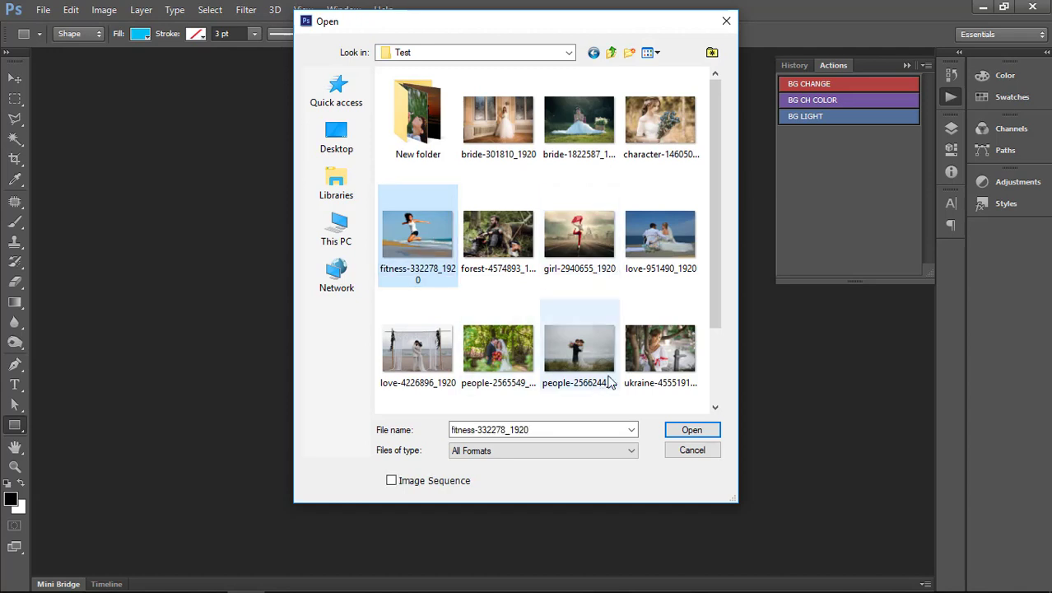
pyautogui.click(691, 432)
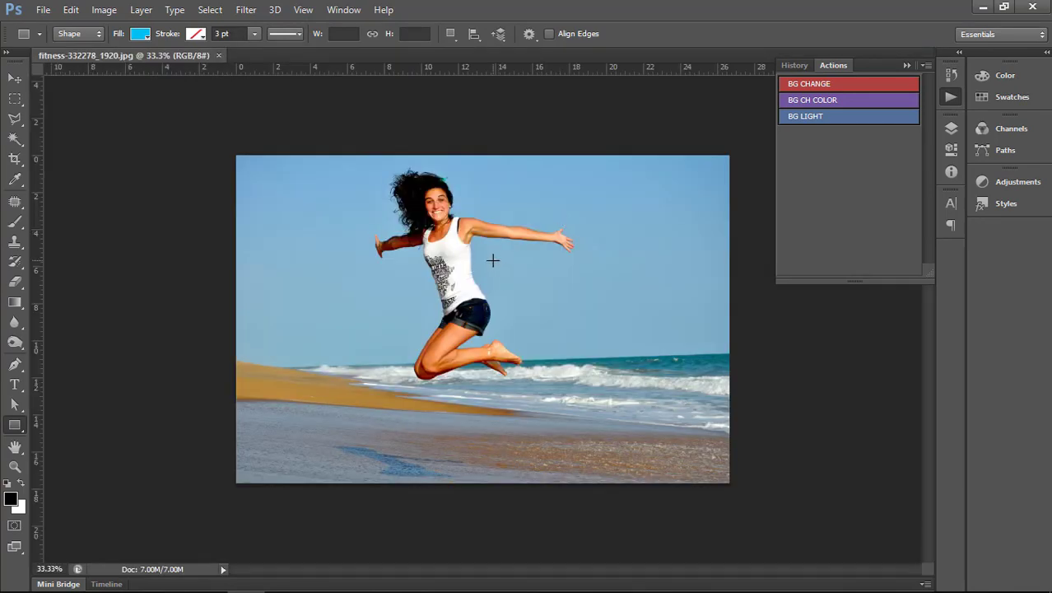
# - Magic Wand-select the blue sky, run BG CHANGE and accept the feather radius
pyautogui.scroll(2, 492, 260)
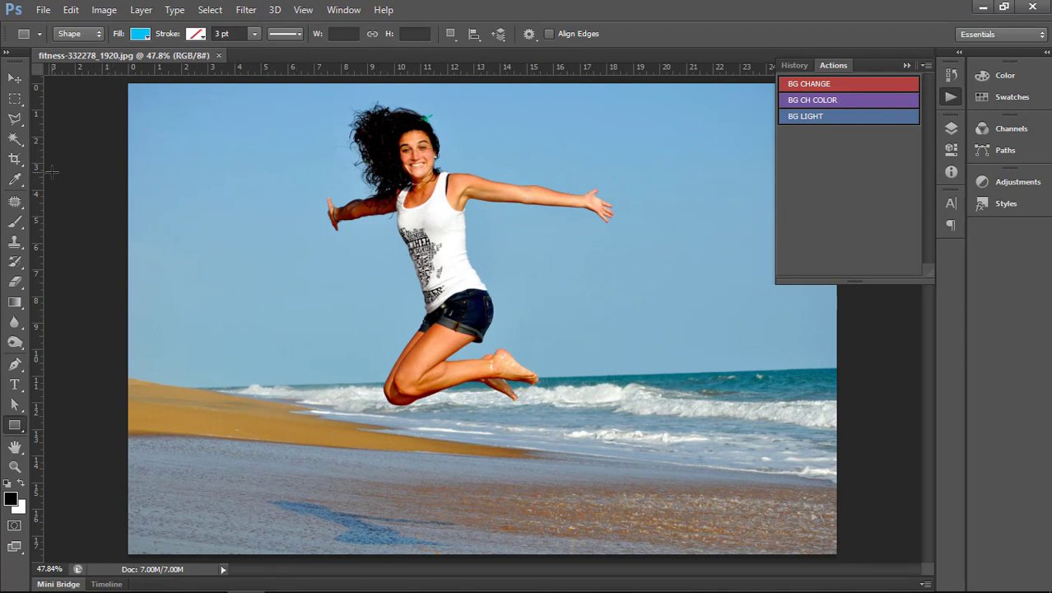
pyautogui.click(15, 139)
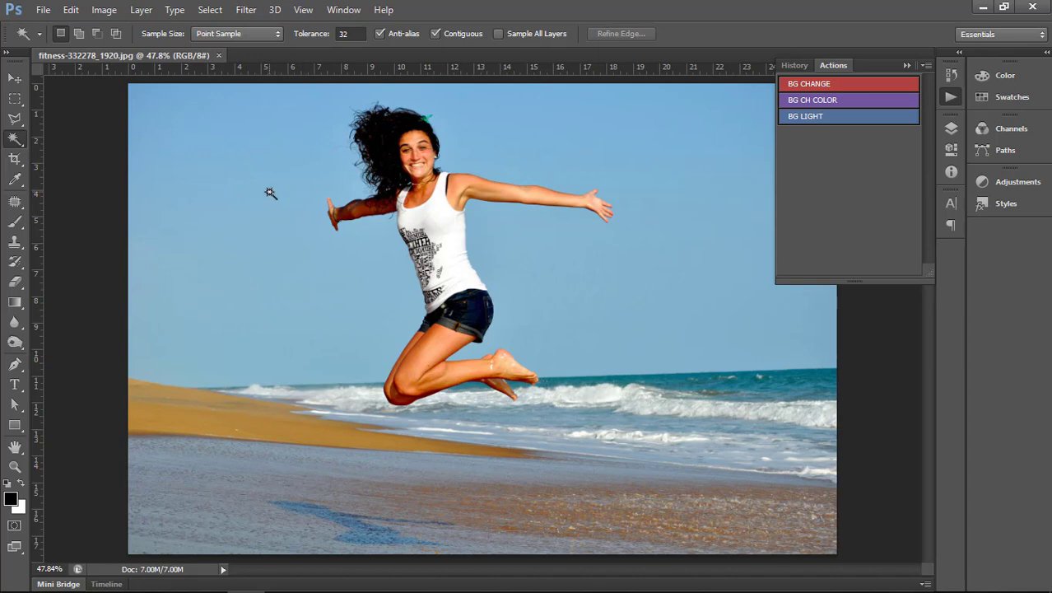
pyautogui.click(270, 192)
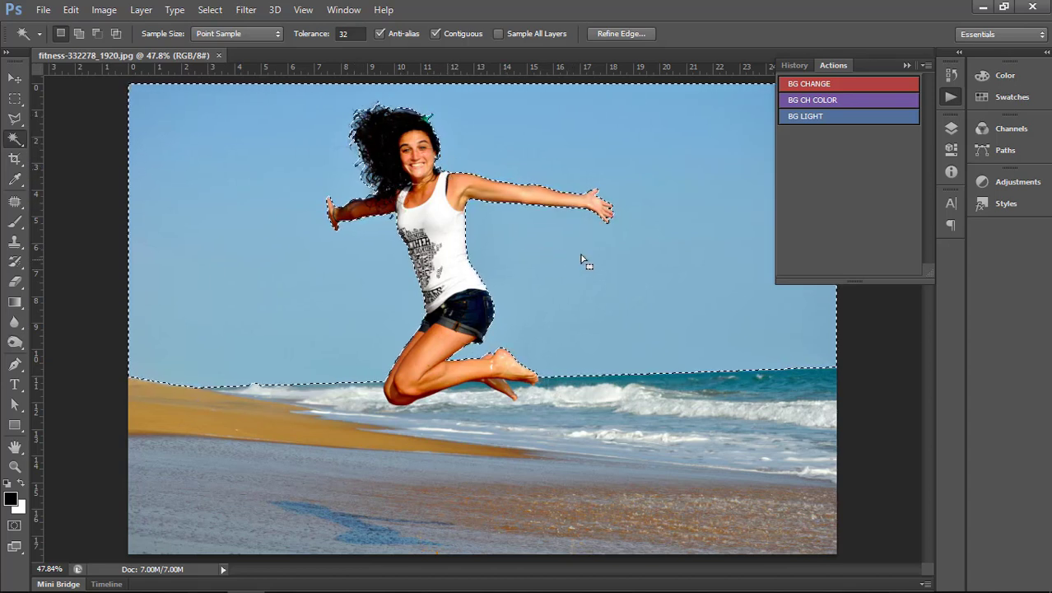
pyautogui.click(818, 85)
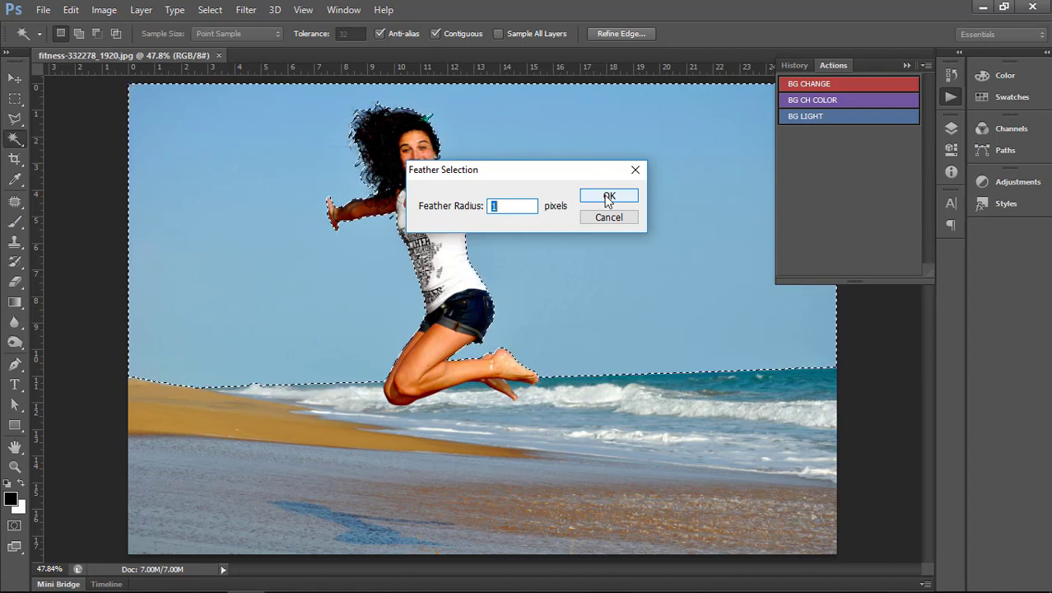
pyautogui.click(608, 200)
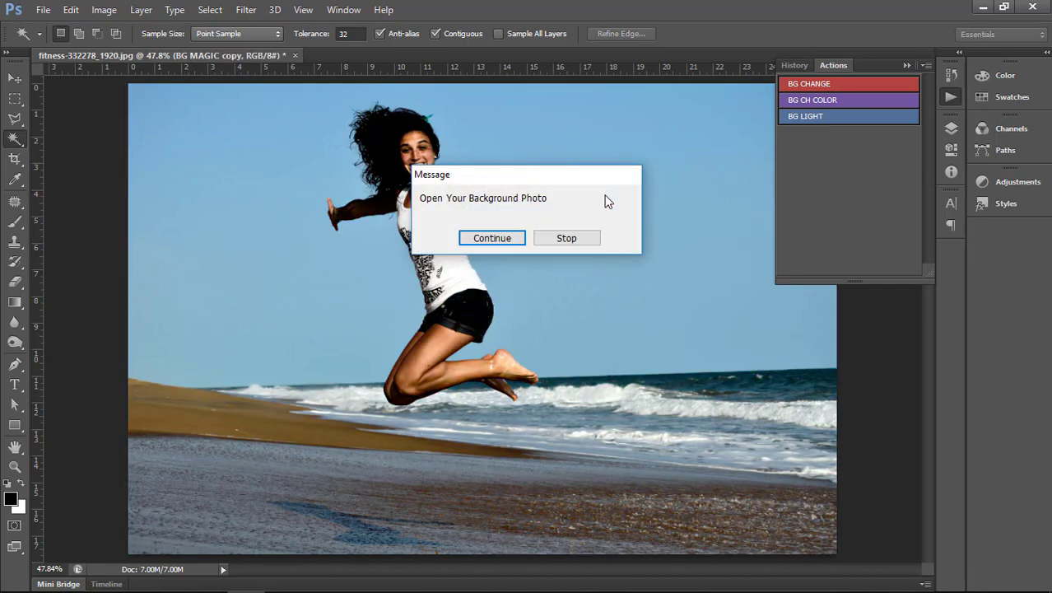
# - Continue the action and browse the Desktop and Test folders for a background photo
pyautogui.click(500, 238)
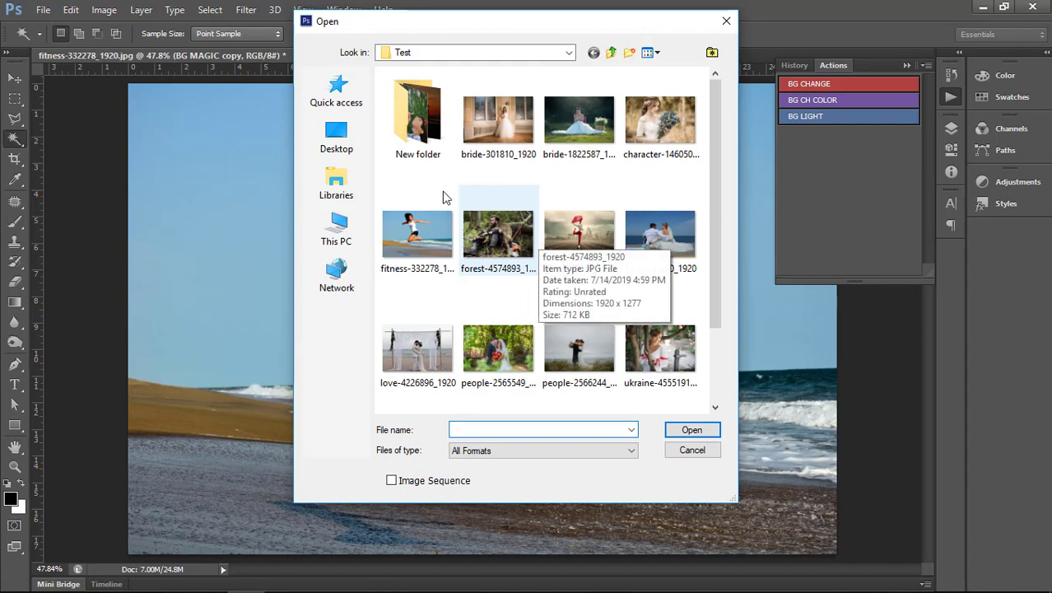
pyautogui.click(346, 151)
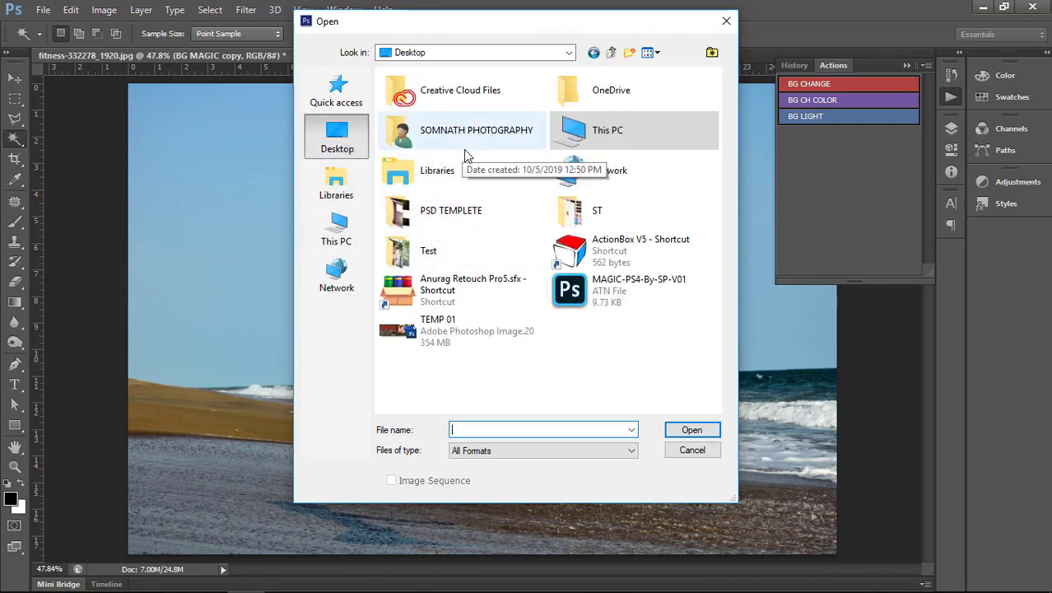
pyautogui.doubleClick(431, 252)
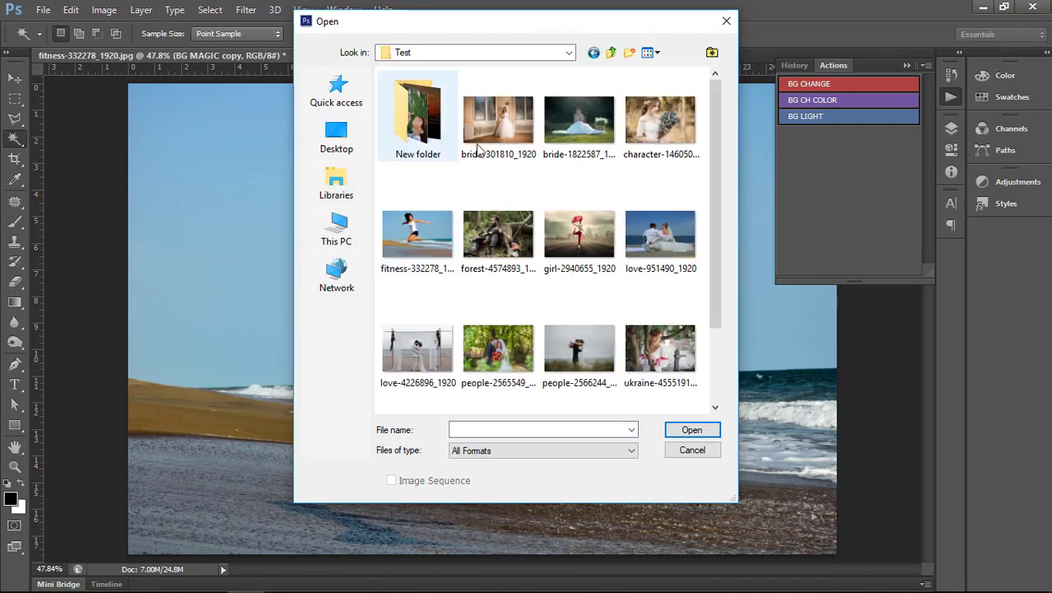
pyautogui.scroll(-2, 560, 251)
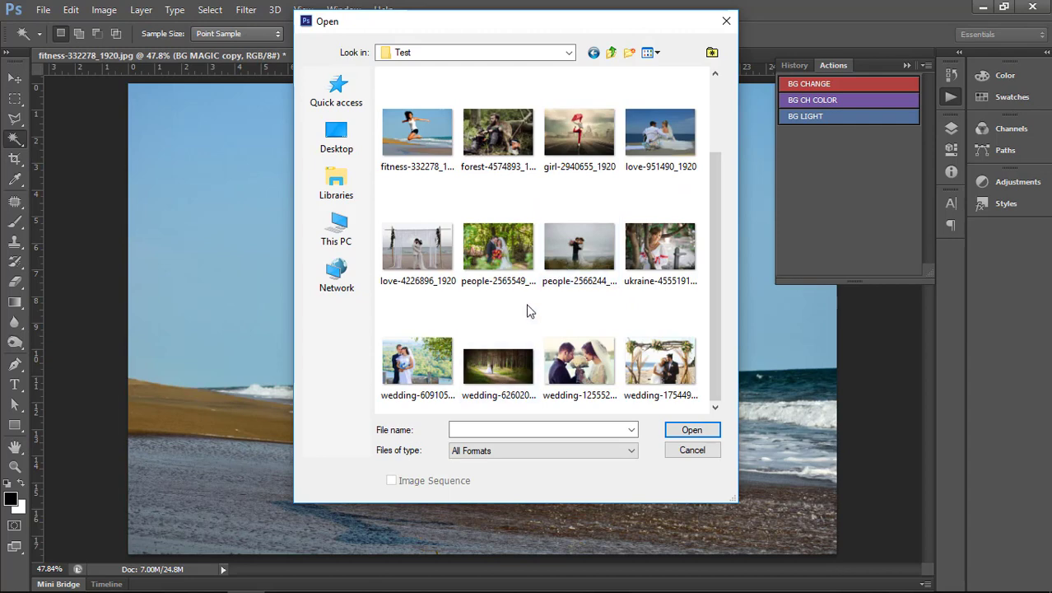
pyautogui.scroll(2, 519, 306)
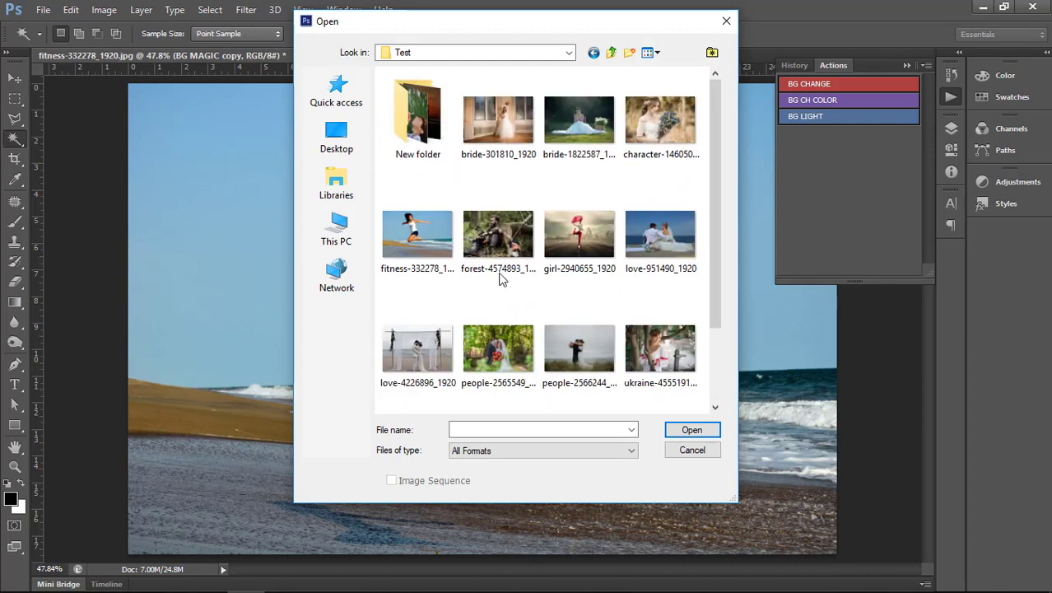
pyautogui.click(339, 231)
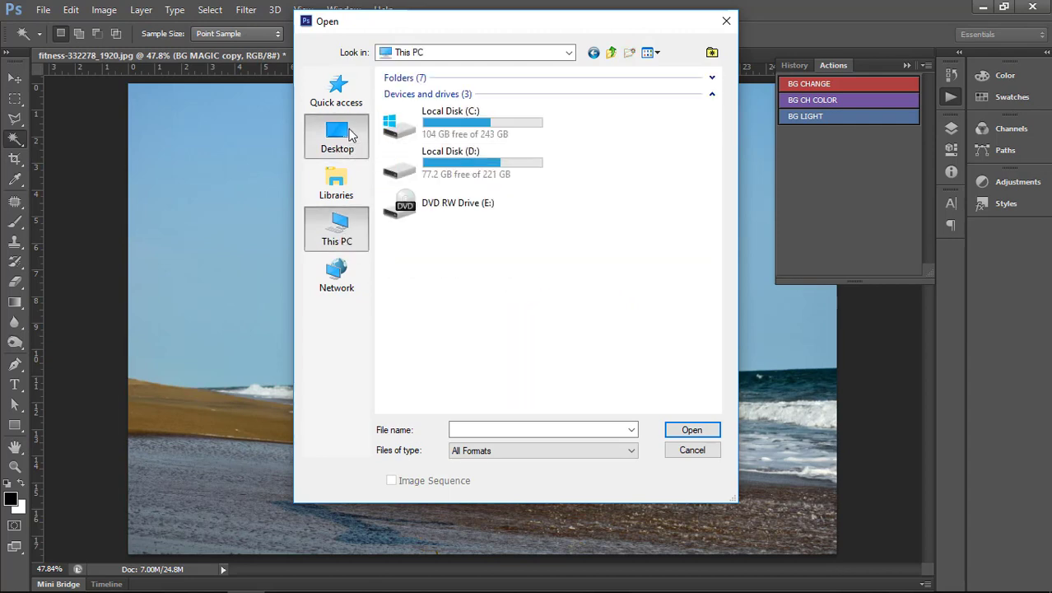
pyautogui.click(336, 136)
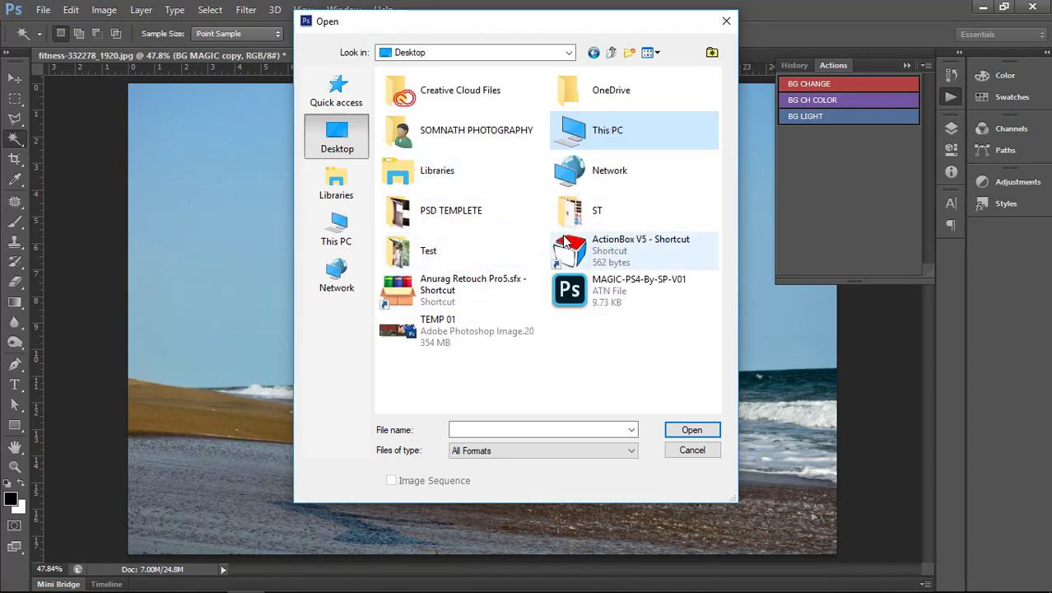
# - Open sky image 24 from the 250_Sky_Overlays_1 folder inside ST > ST 2
pyautogui.click(583, 216)
pyautogui.doubleClick(583, 216)
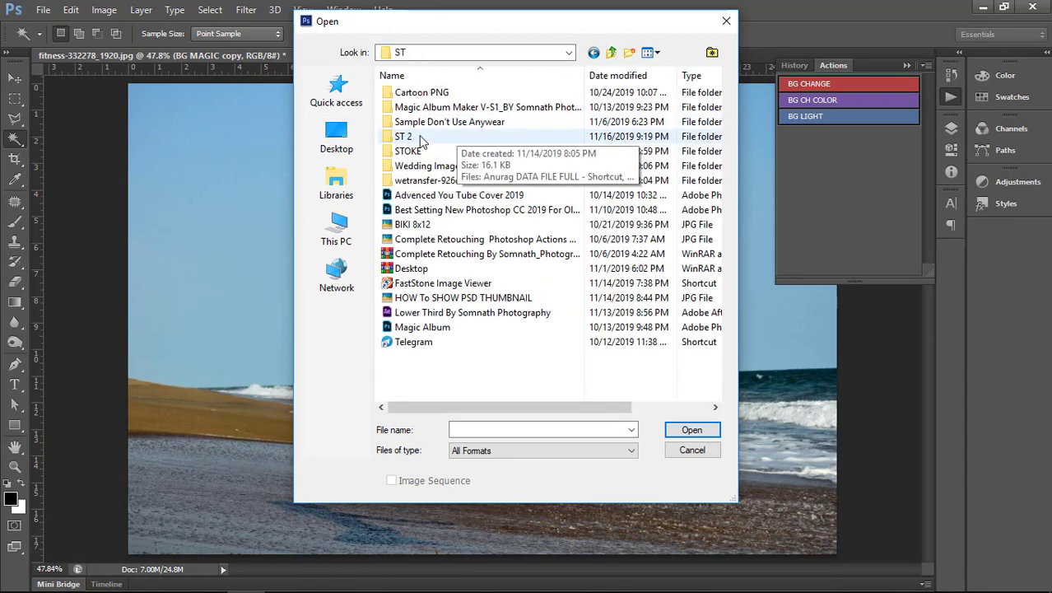
pyautogui.doubleClick(418, 136)
pyautogui.doubleClick(421, 92)
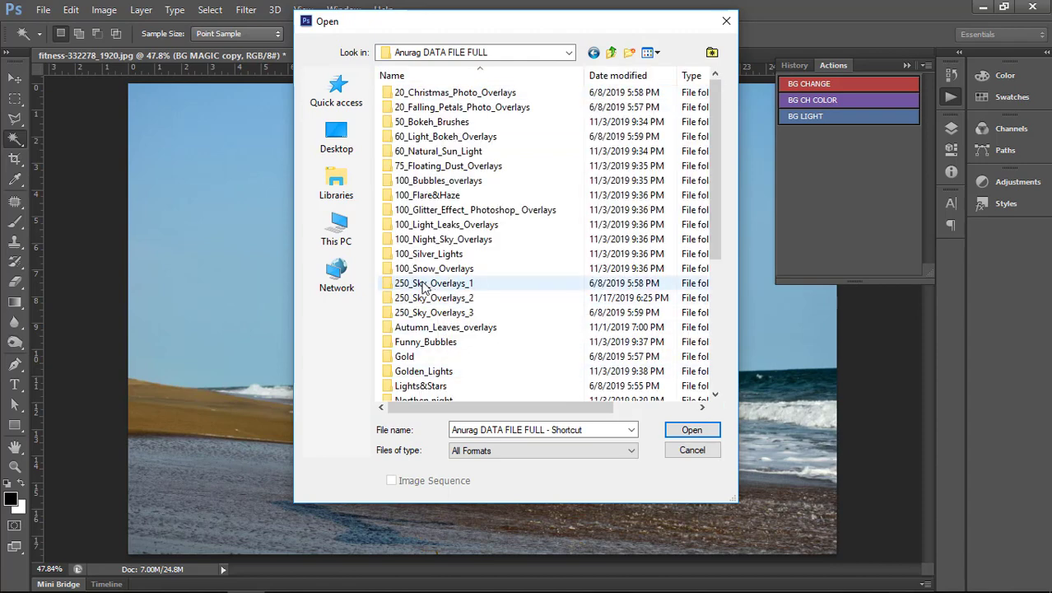
pyautogui.doubleClick(434, 283)
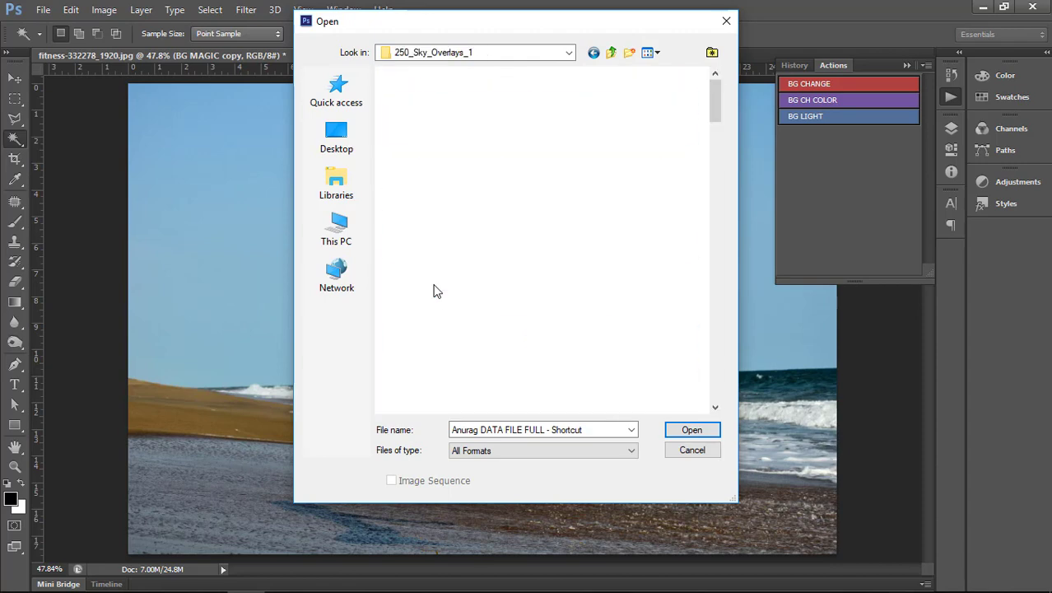
pyautogui.moveTo(713, 116); pyautogui.dragTo(721, 179)
pyautogui.click(661, 175)
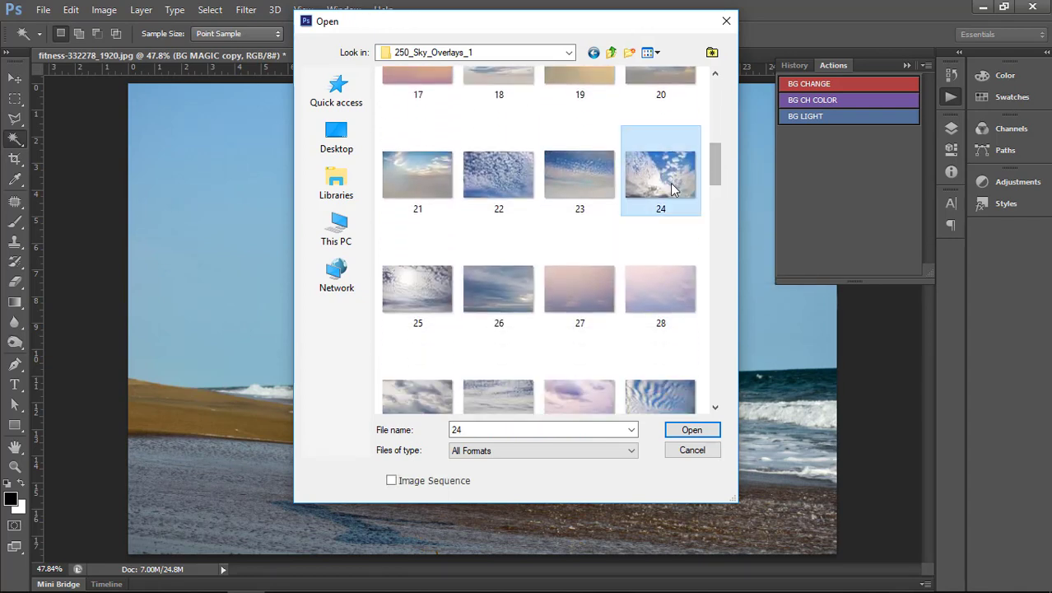
pyautogui.click(692, 429)
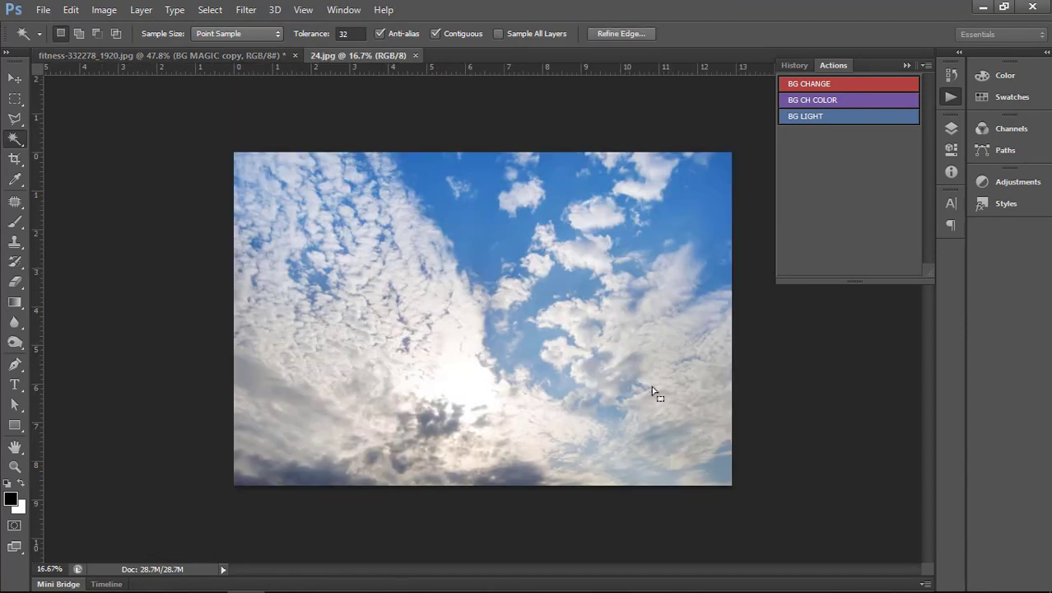
# - Place the cloudy sky into the beach photo and scale it down to 59.17%
pyautogui.hotkey('ctrl', 'w')
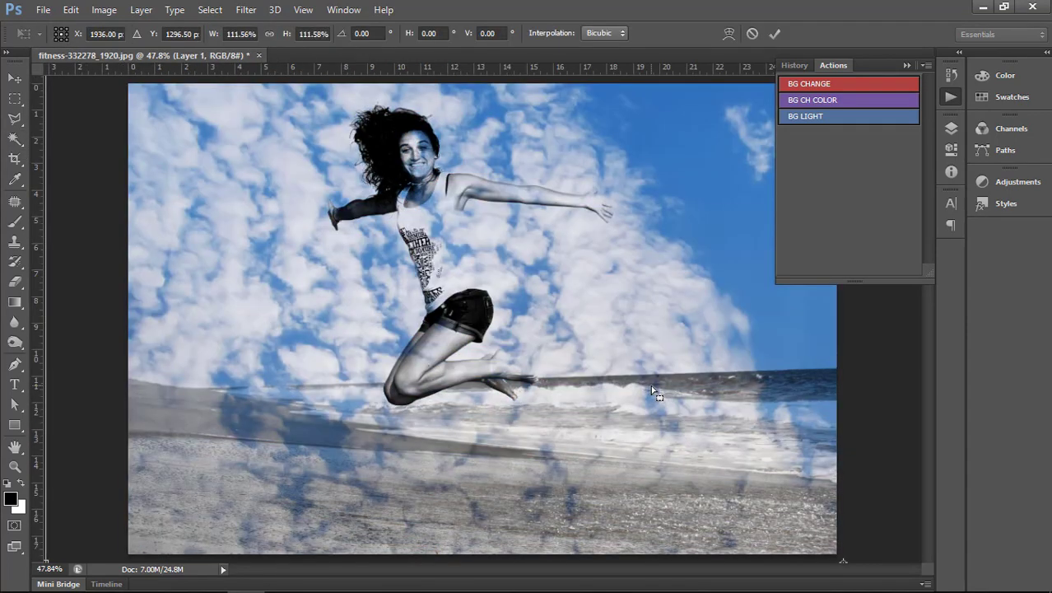
pyautogui.scroll(-2, 537, 312)
pyautogui.scroll(-1, 543, 317)
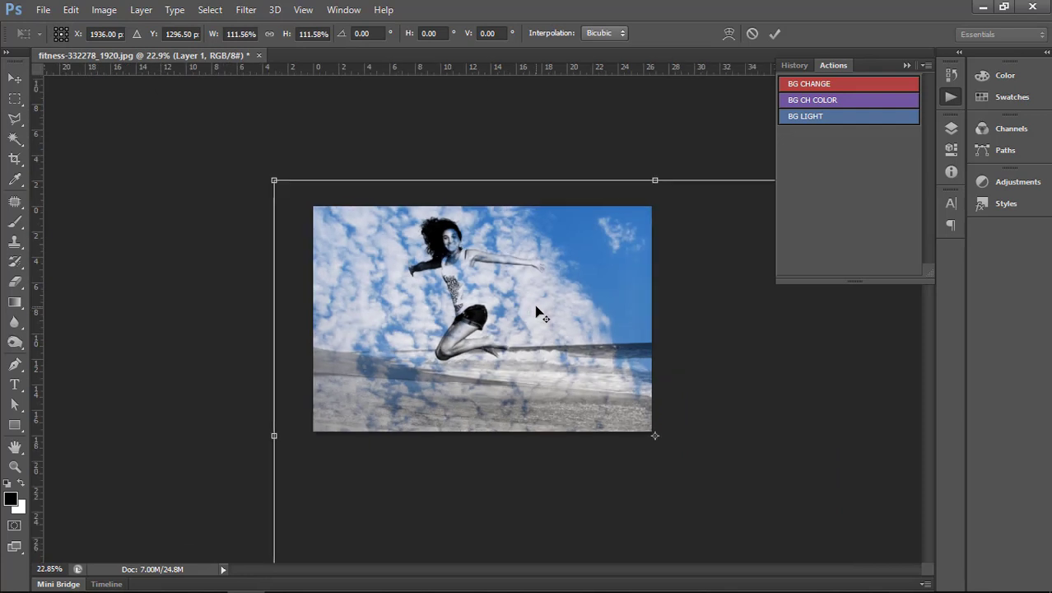
pyautogui.scroll(-1, 550, 321)
pyautogui.scroll(-1, 557, 324)
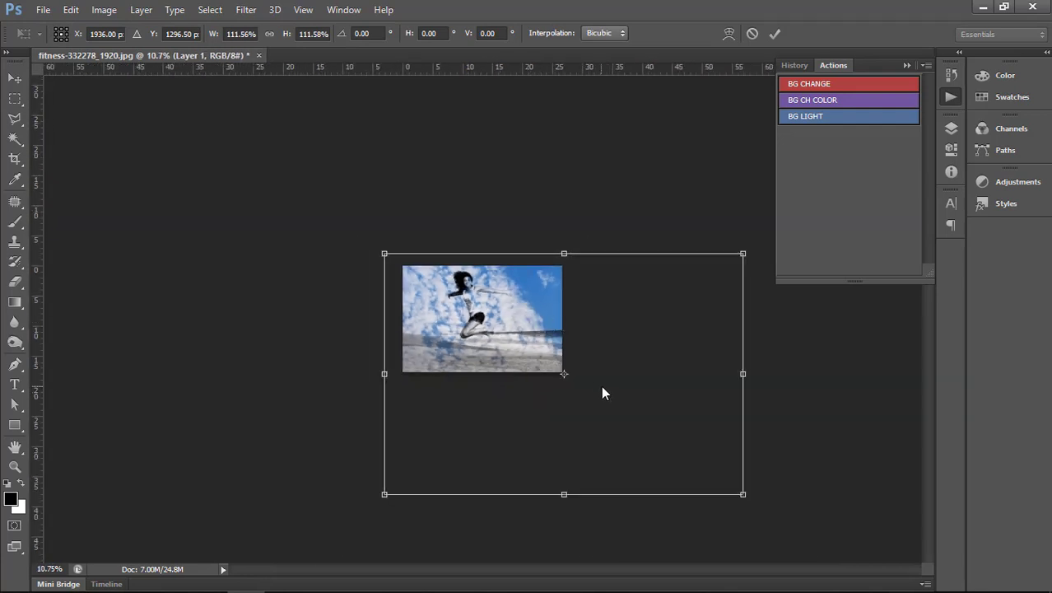
pyautogui.moveTo(745, 495)
pyautogui.mouseDown()
pyautogui.moveTo(544, 335)
pyautogui.moveTo(541, 316)
pyautogui.mouseUp()
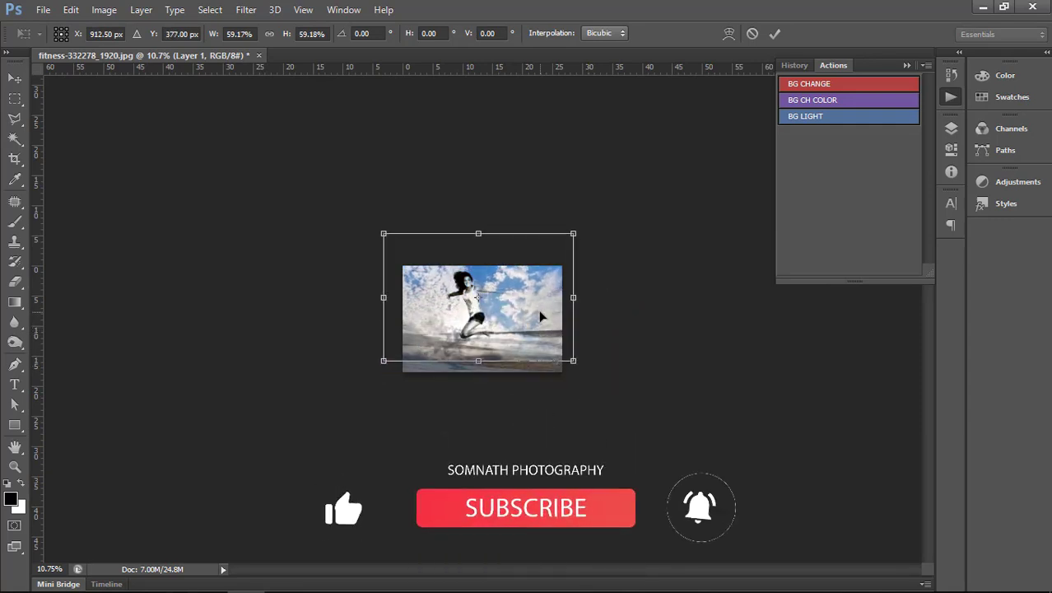
pyautogui.press('Return')
pyautogui.hotkey('ctrl', 'alt', 'f')
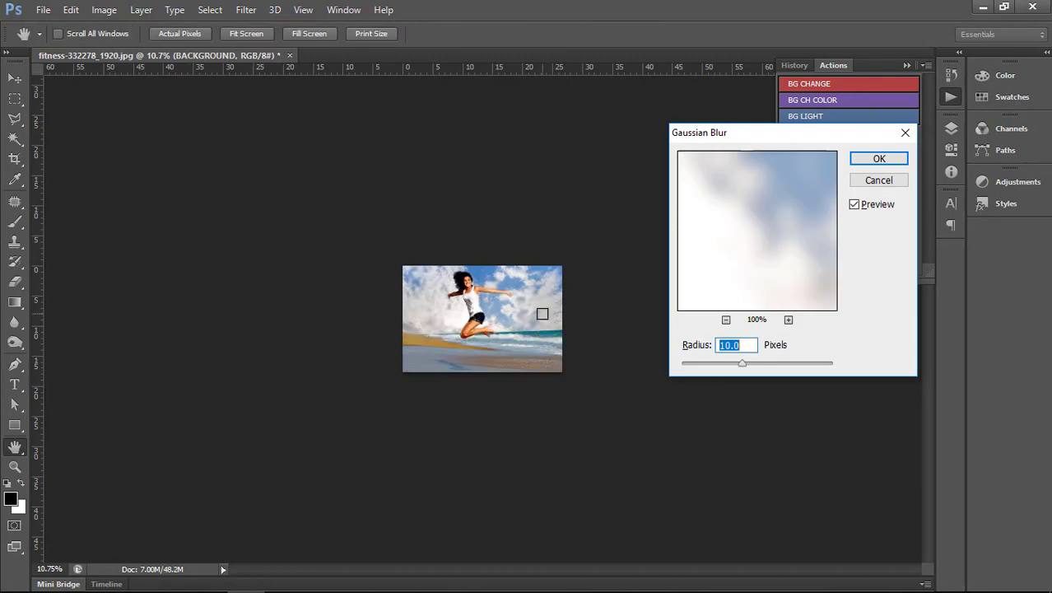
# - Apply a 2.0-pixel Gaussian Blur to the cloudy sky layer
pyautogui.hotkey('ctrl', '0')
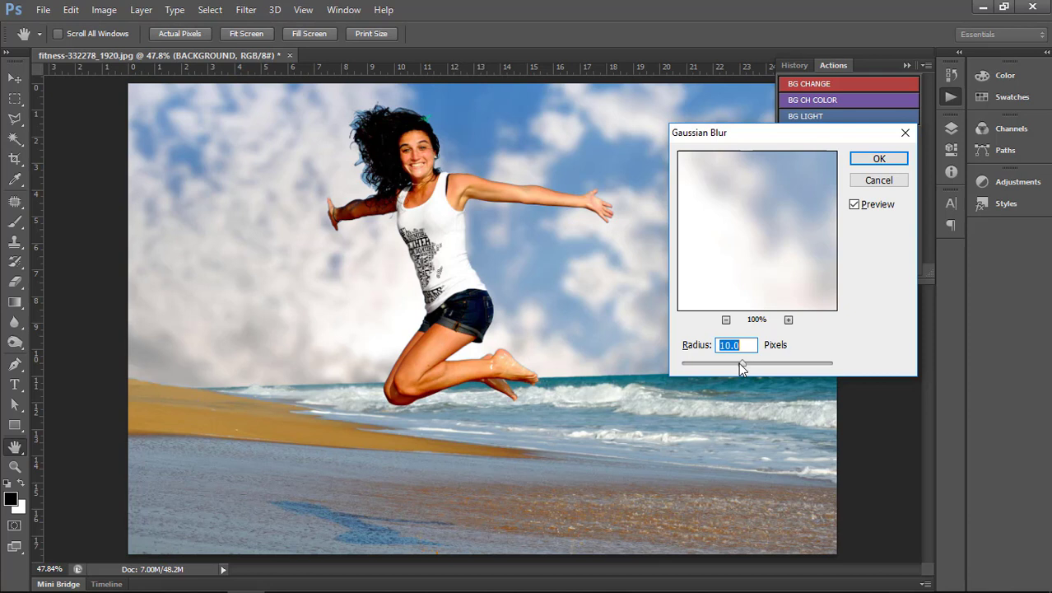
pyautogui.click(698, 364)
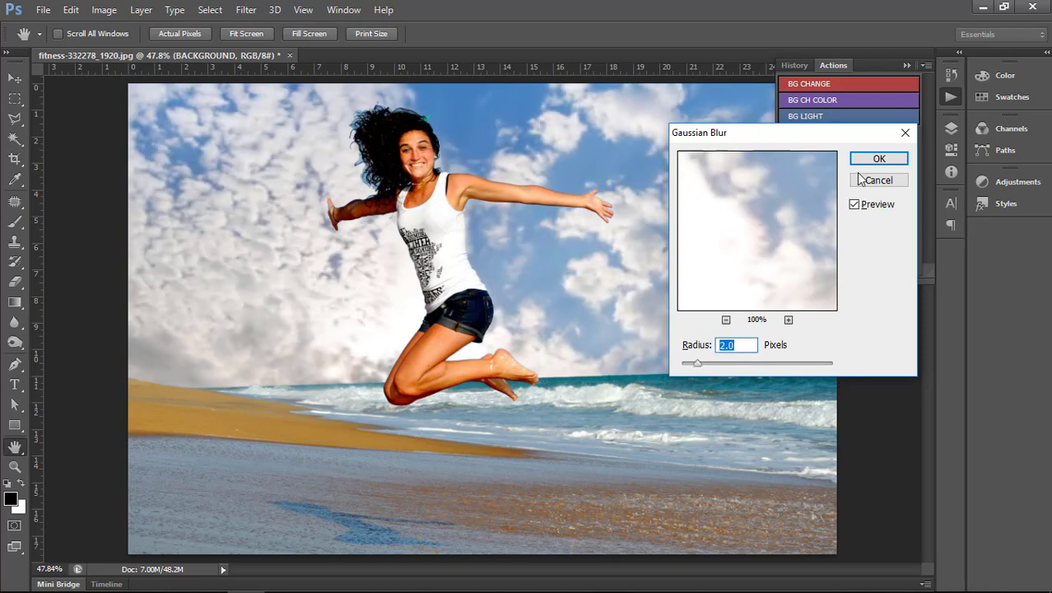
pyautogui.click(879, 158)
# - Mask the sky layer and brush away the blue fringe along the top and left hair edges
pyautogui.press('w')
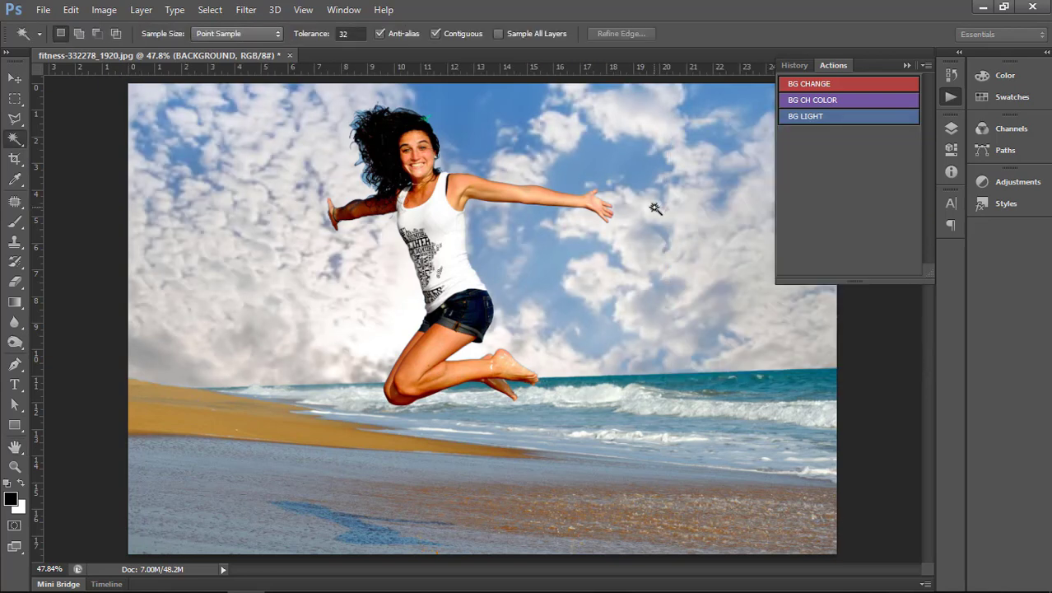
pyautogui.click(655, 208)
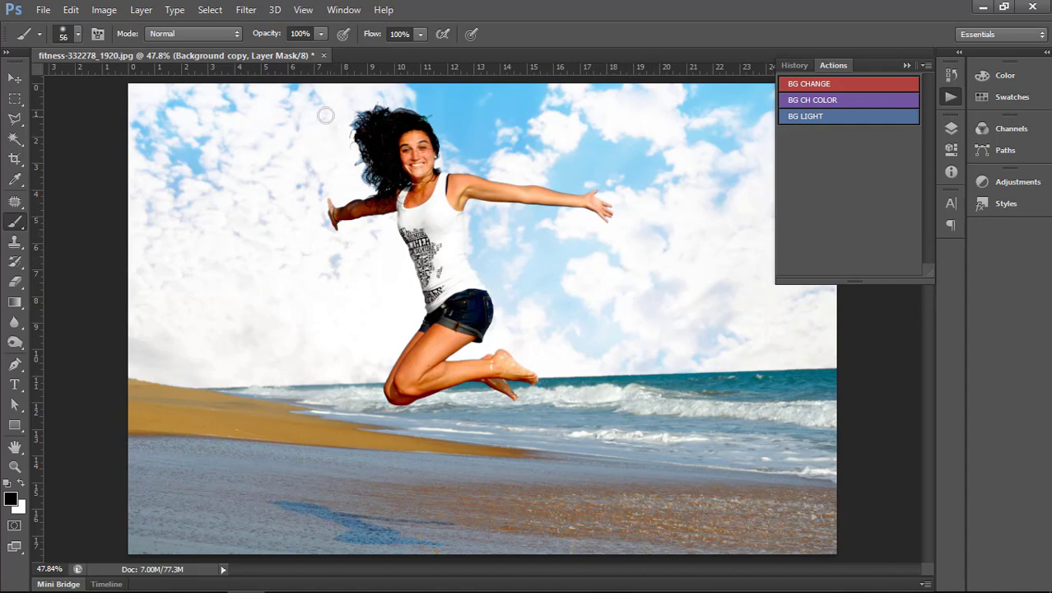
pyautogui.scroll(2, 355, 132)
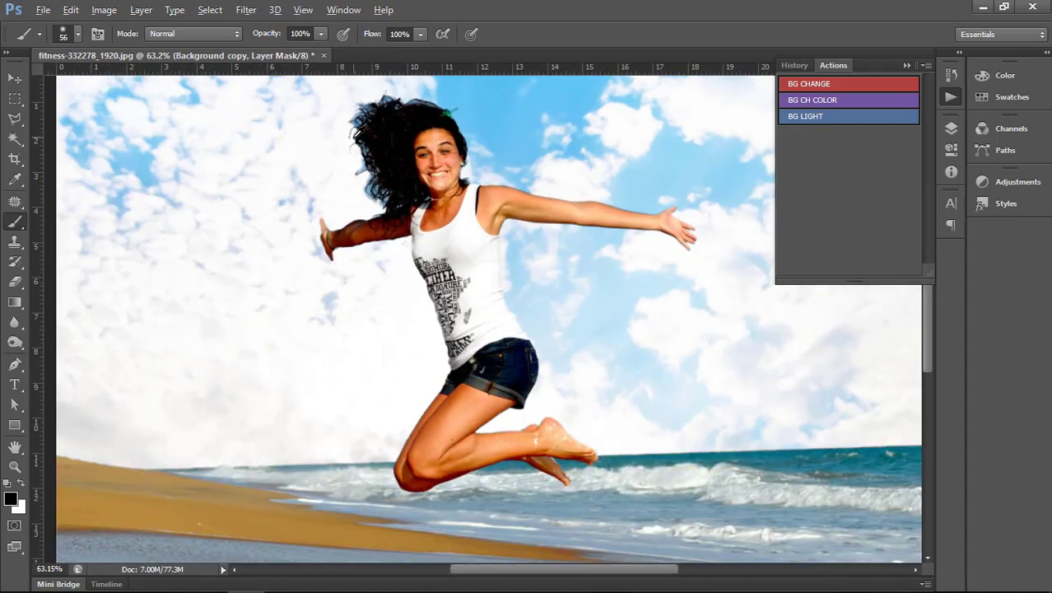
pyautogui.scroll(2, 356, 131)
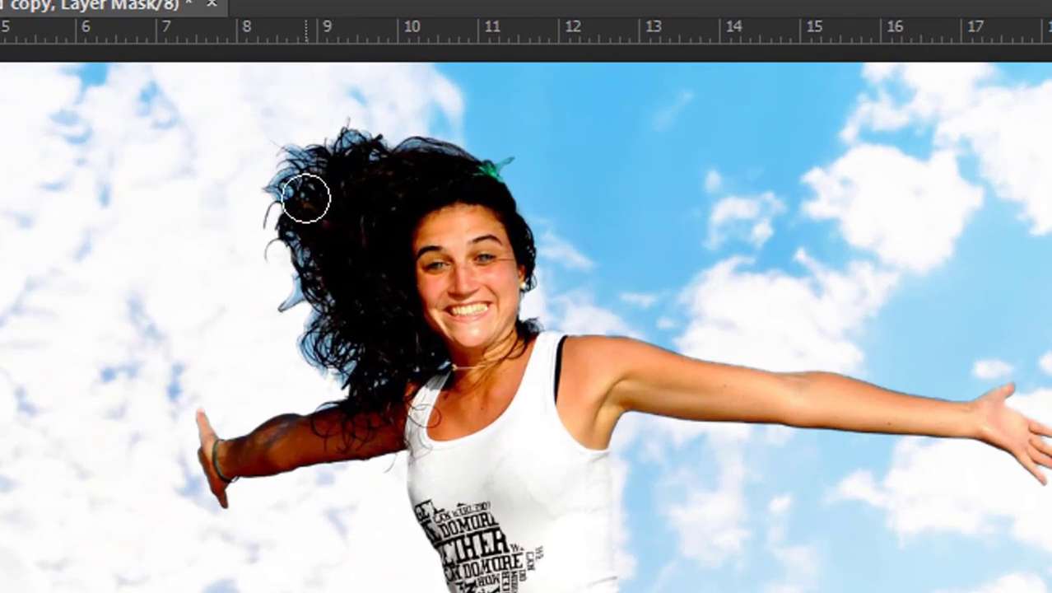
pyautogui.scroll(1, 289, 198)
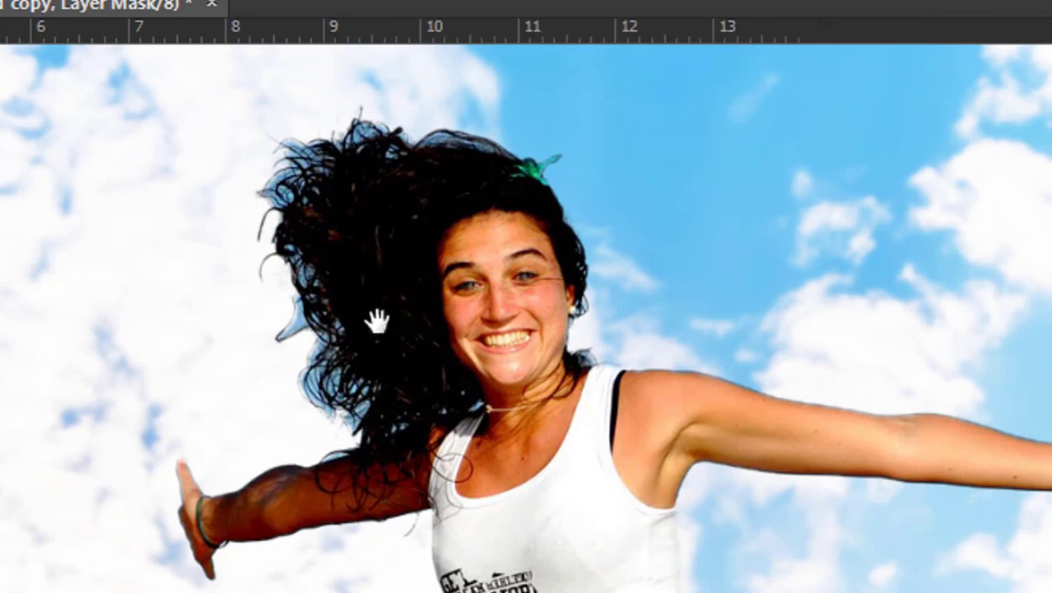
pyautogui.moveTo(376, 317); pyautogui.dragTo(366, 357)
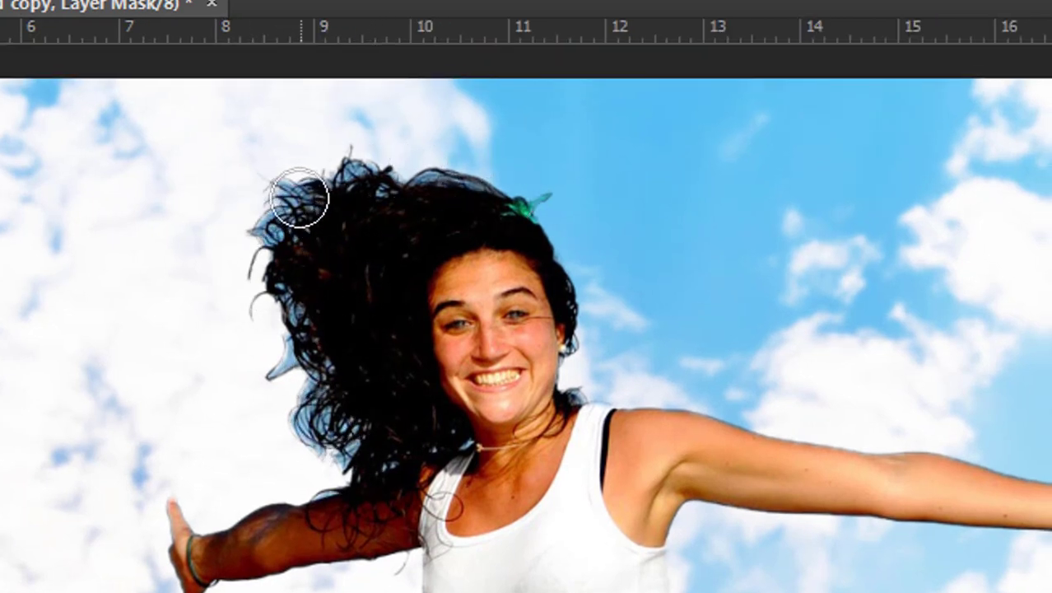
pyautogui.moveTo(280, 221)
pyautogui.mouseDown()
pyautogui.moveTo(419, 165)
pyautogui.moveTo(494, 165)
pyautogui.moveTo(553, 205)
pyautogui.mouseUp()
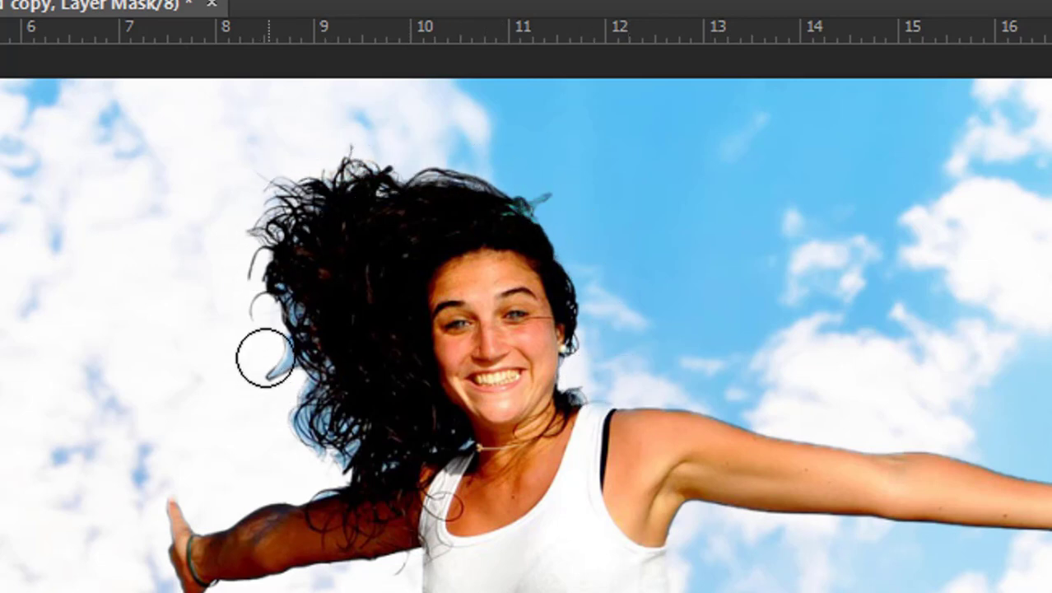
pyautogui.moveTo(263, 353)
pyautogui.mouseDown()
pyautogui.moveTo(328, 451)
pyautogui.moveTo(377, 447)
pyautogui.moveTo(313, 465)
pyautogui.moveTo(282, 447)
pyautogui.mouseUp()
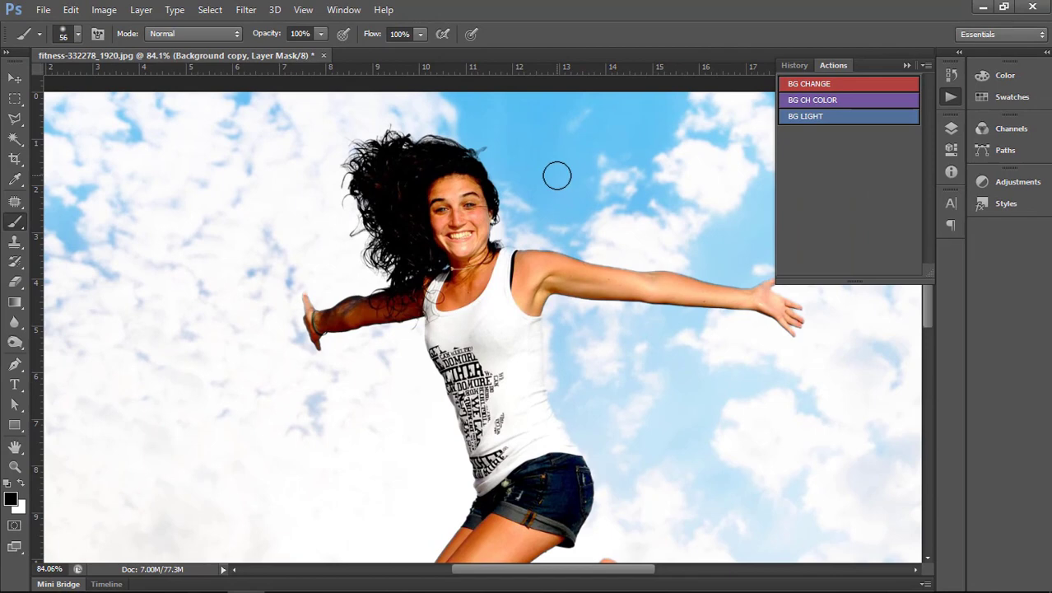
pyautogui.hotkey('ctrl', '0')
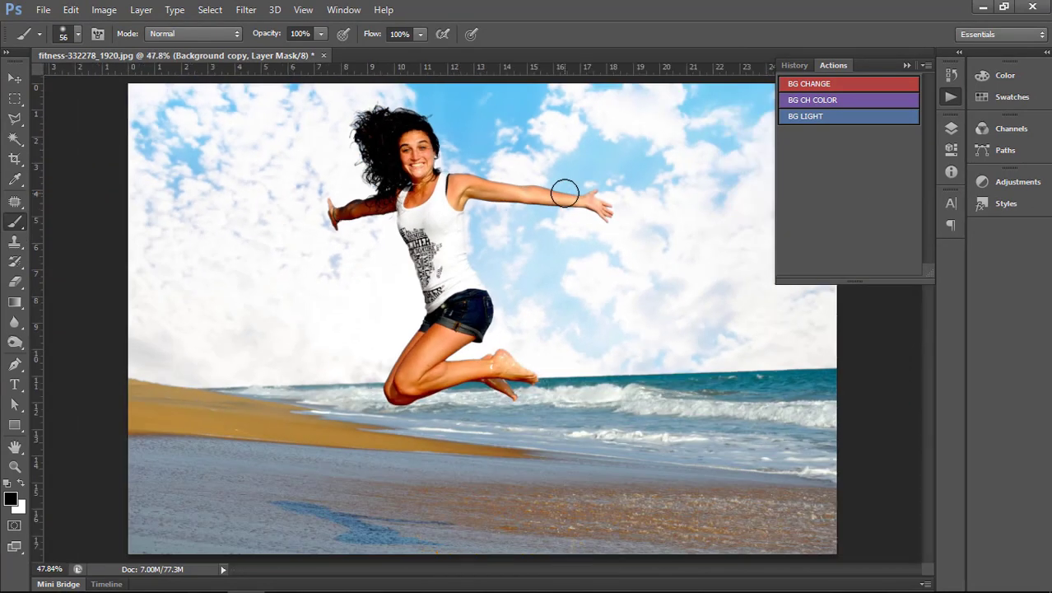
# - Run BG CH COLOR and set the Hue/Saturation layer's hue to +38
pyautogui.click(817, 99)
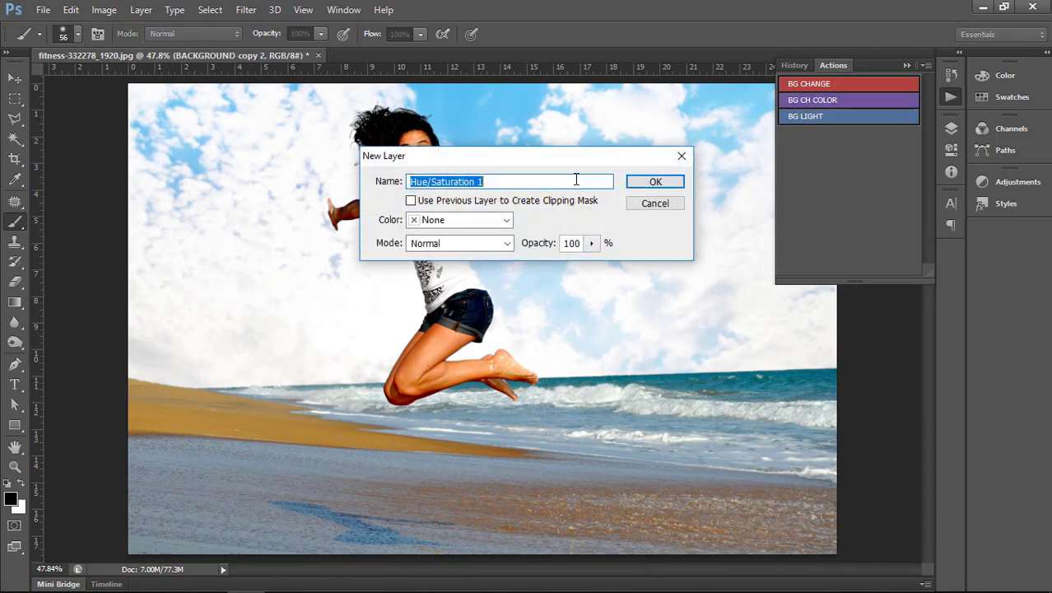
pyautogui.click(662, 181)
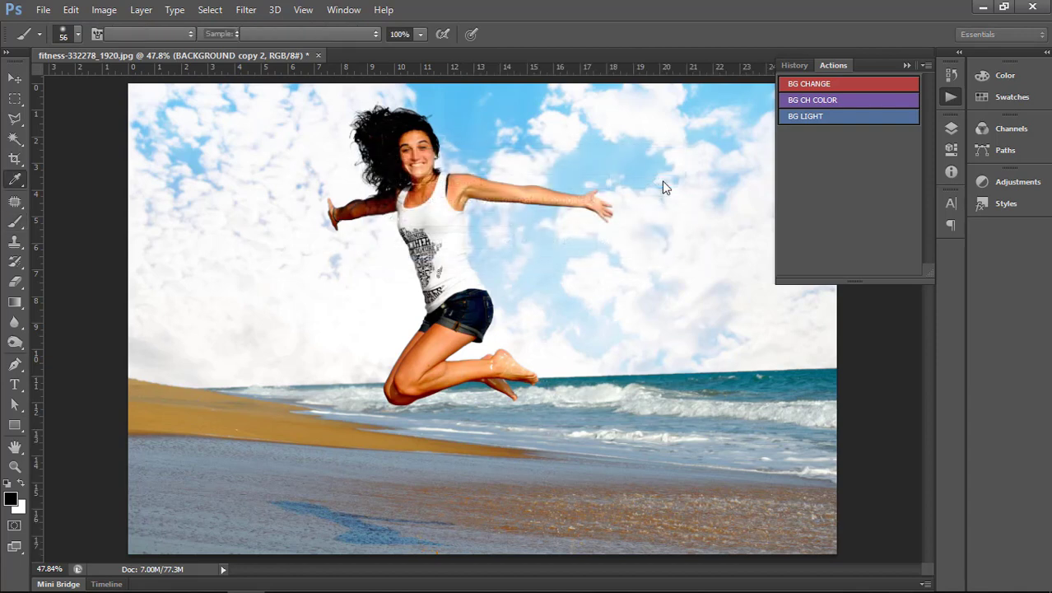
pyautogui.moveTo(576, 107); pyautogui.dragTo(750, 154)
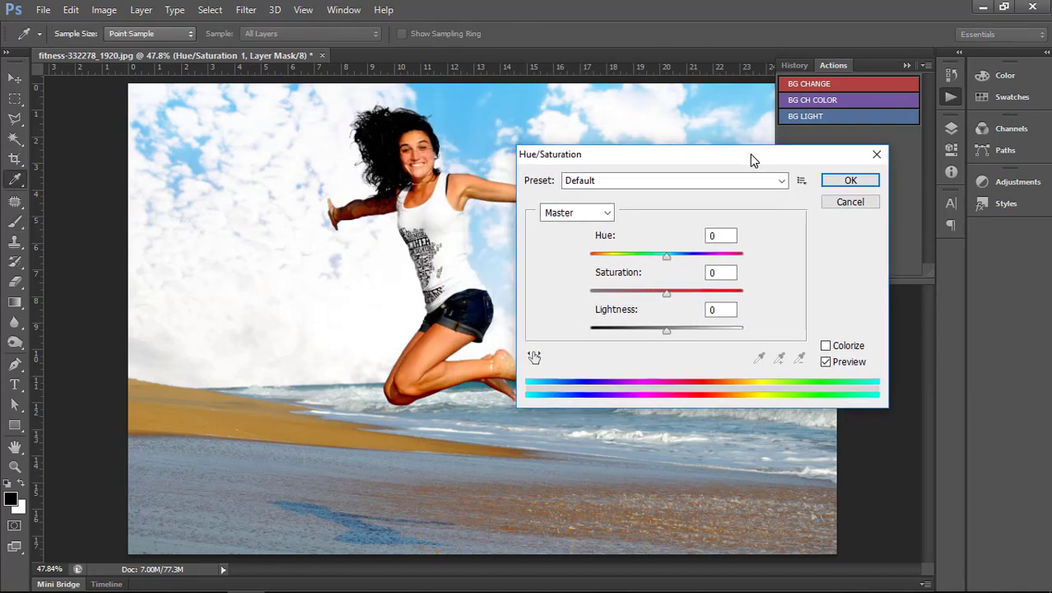
pyautogui.moveTo(667, 256)
pyautogui.mouseDown()
pyautogui.moveTo(615, 256)
pyautogui.moveTo(695, 256)
pyautogui.mouseUp()
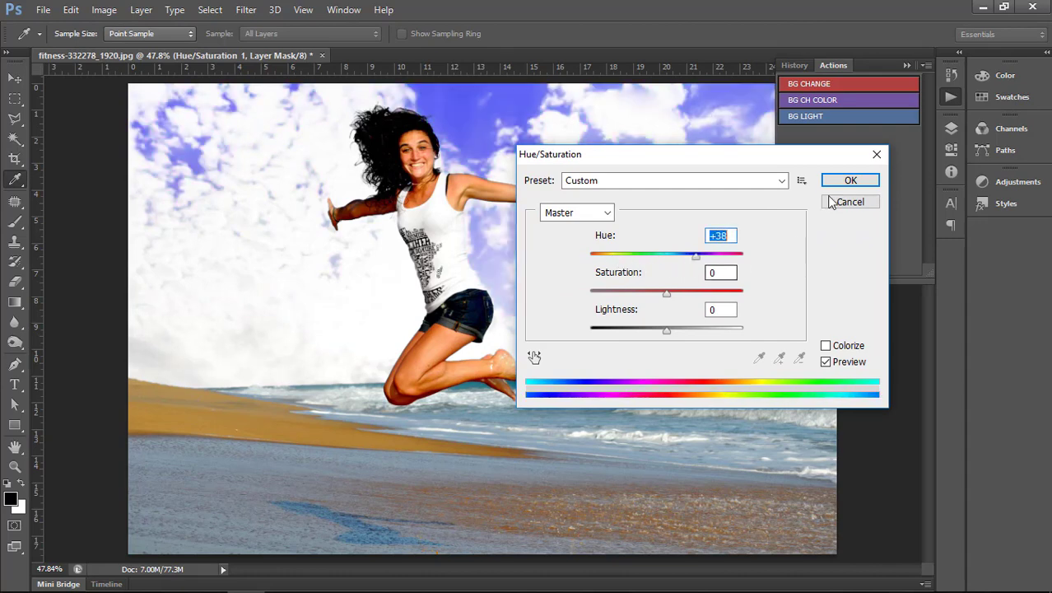
pyautogui.press('Return')
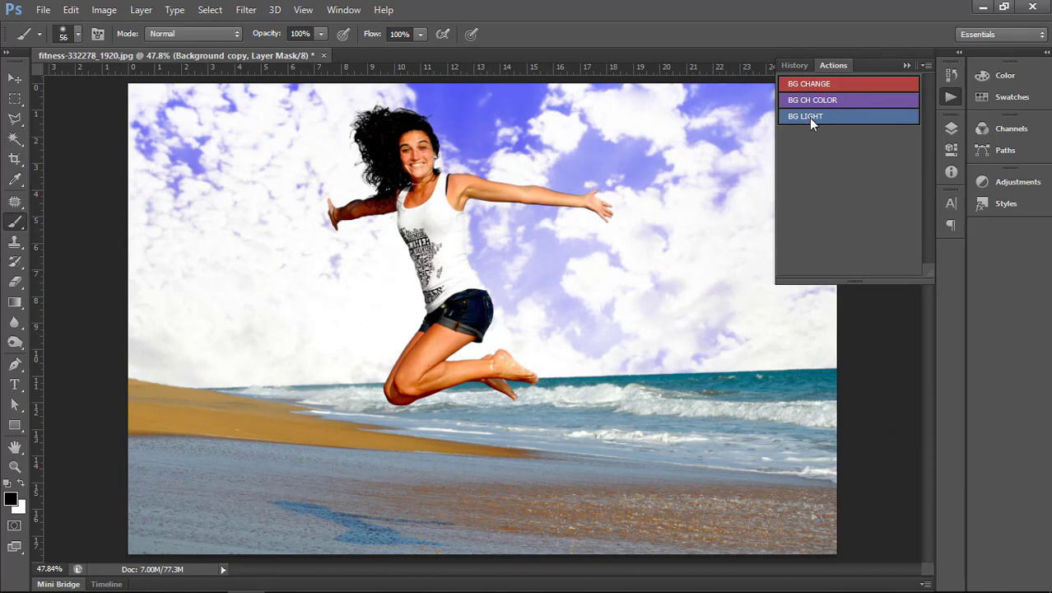
# - Run BG LIGHT with a Curves point at input 171, output 94, then select Background copy
pyautogui.click(808, 118)
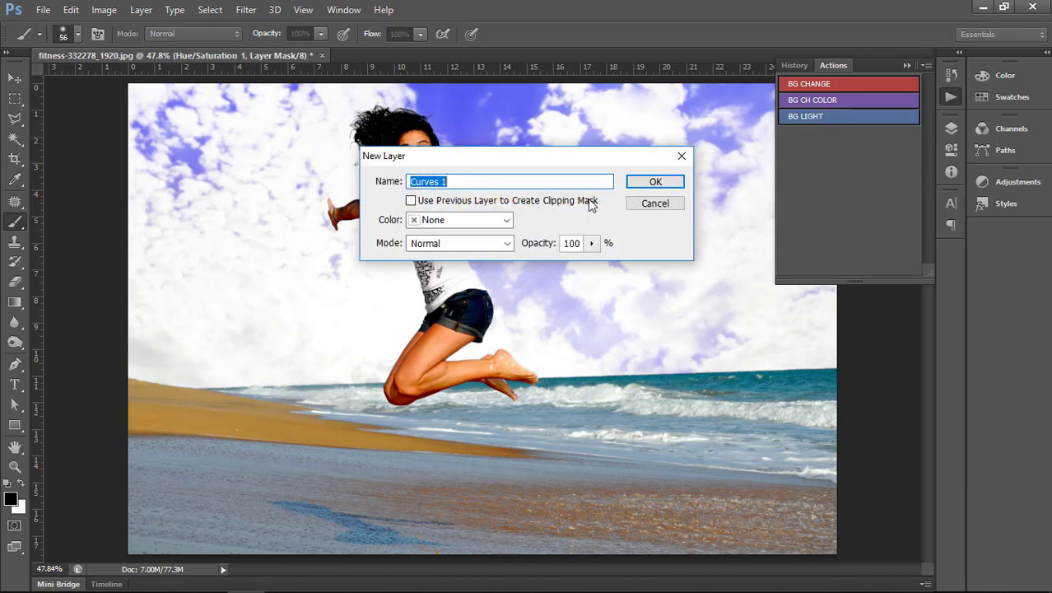
pyautogui.click(649, 181)
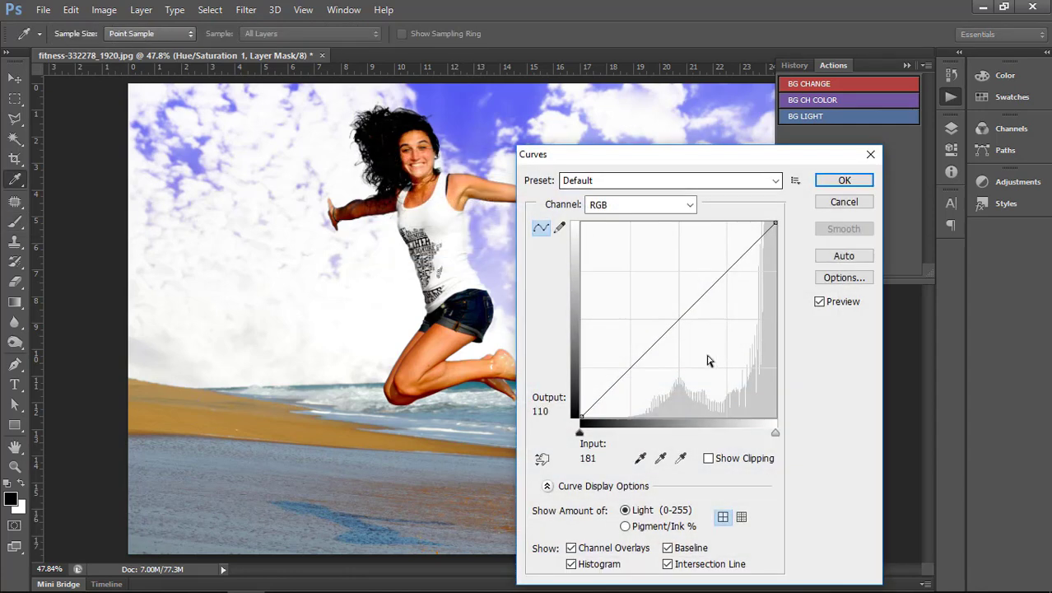
pyautogui.moveTo(683, 314); pyautogui.dragTo(701, 340)
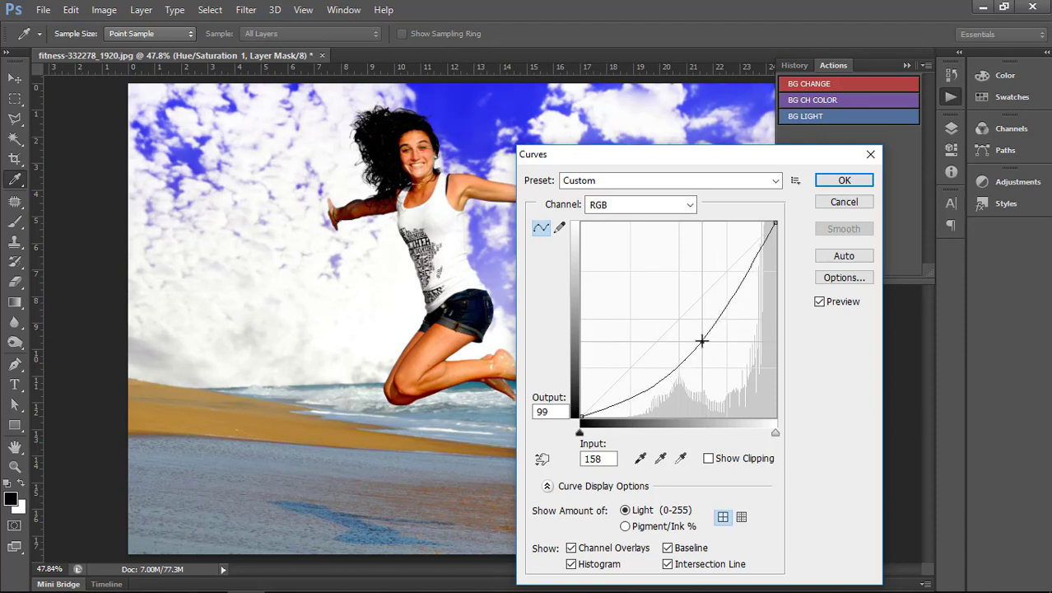
pyautogui.moveTo(701, 340)
pyautogui.mouseDown()
pyautogui.moveTo(654, 292)
pyautogui.moveTo(711, 345)
pyautogui.mouseUp()
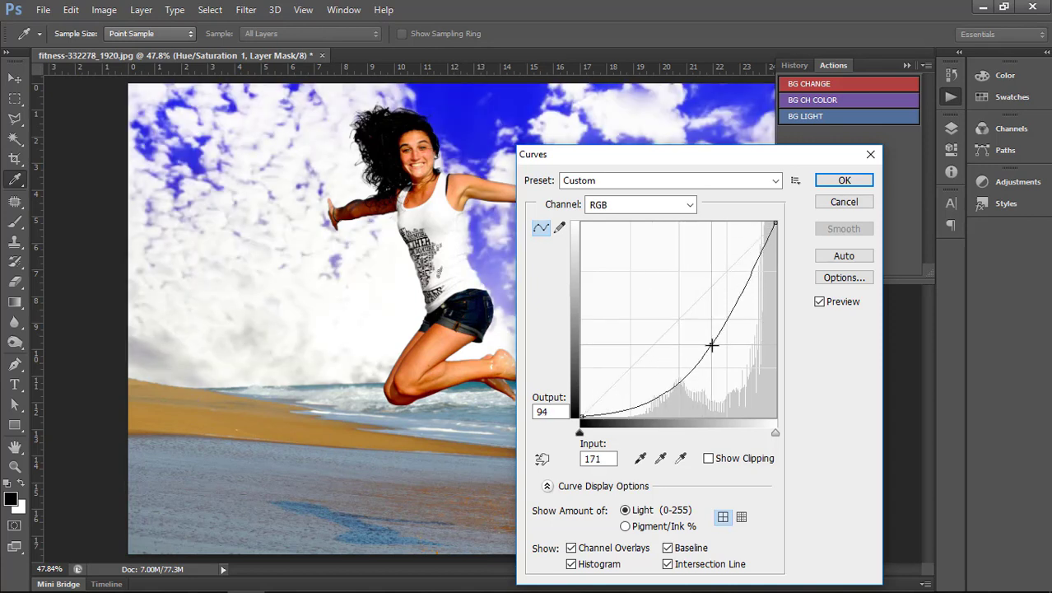
pyautogui.click(840, 180)
pyautogui.hotkey('alt', '[')
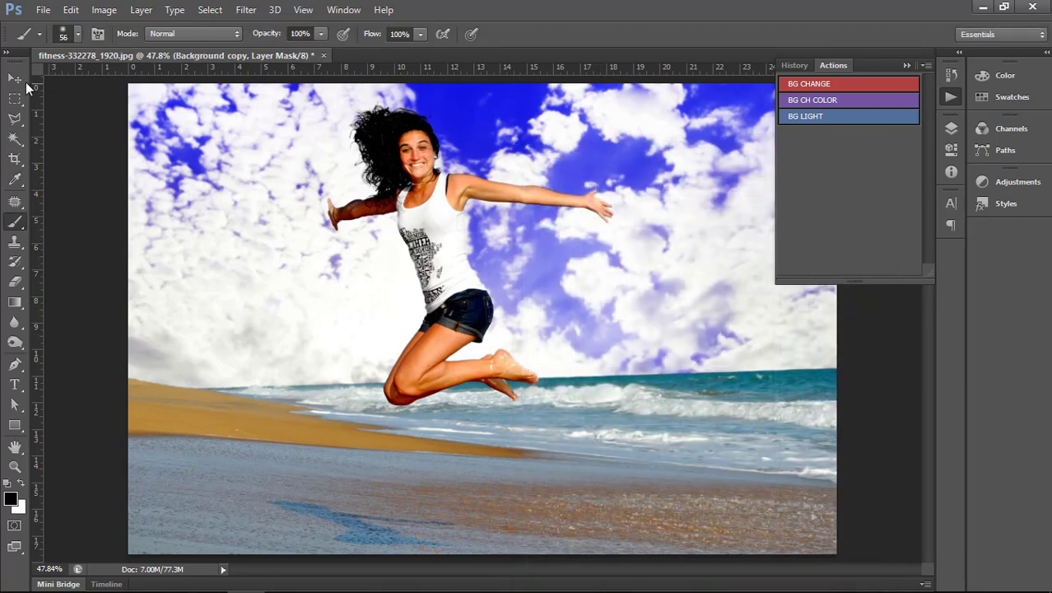
pyautogui.click(23, 80)
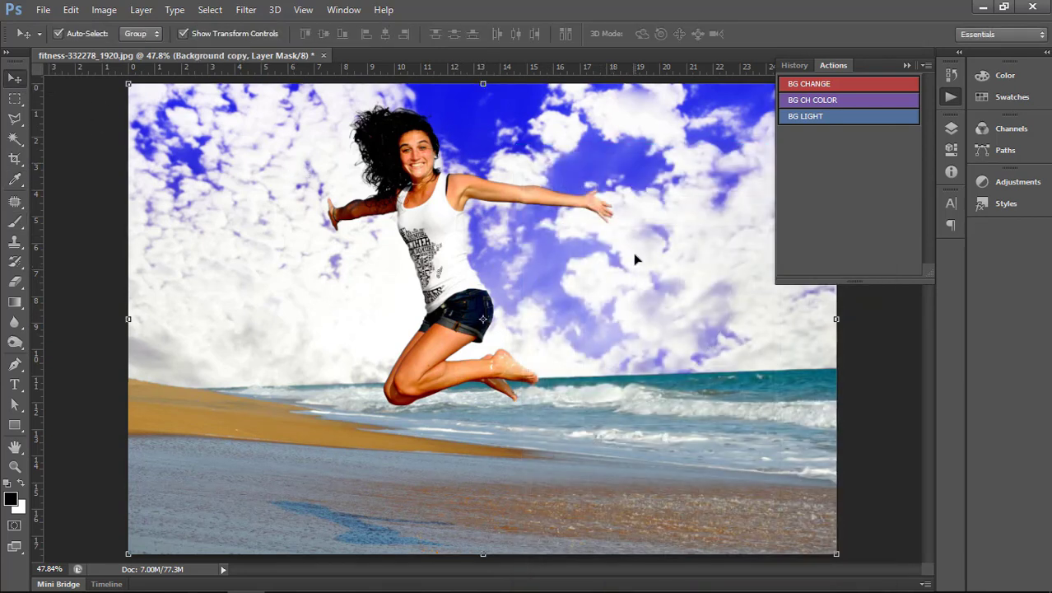
# - Scroll over the finished photo and press Alt to reach the menus for closing it
pyautogui.scroll(-3, 634, 253)
pyautogui.scroll(1, 577, 238)
pyautogui.scroll(2, 522, 249)
pyautogui.press('alt')
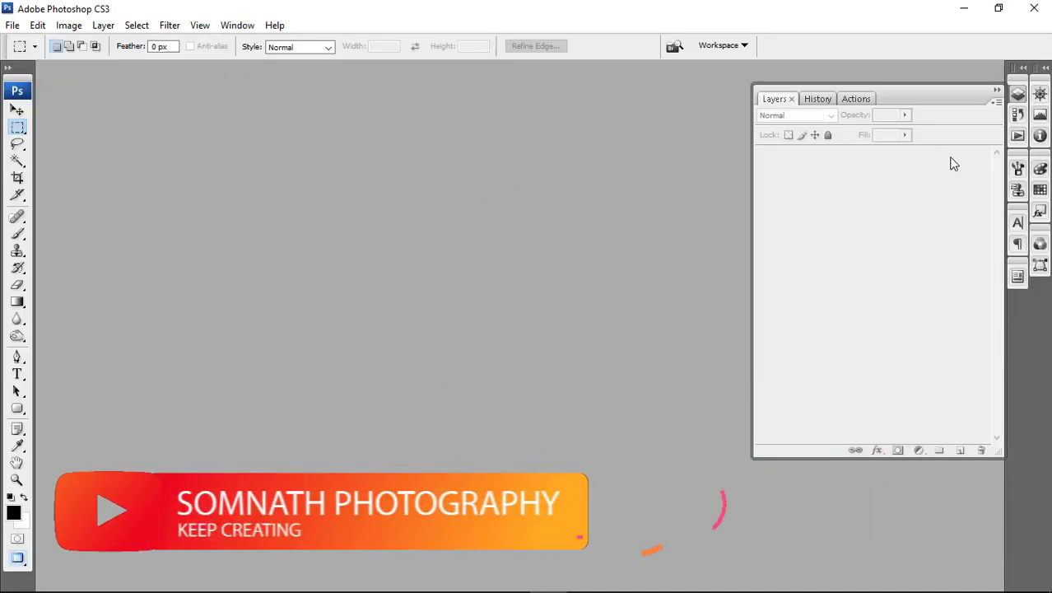
# - Clear every loaded action, including the MAGIC BG CHANGE set, from the Actions panel
pyautogui.click(855, 97)
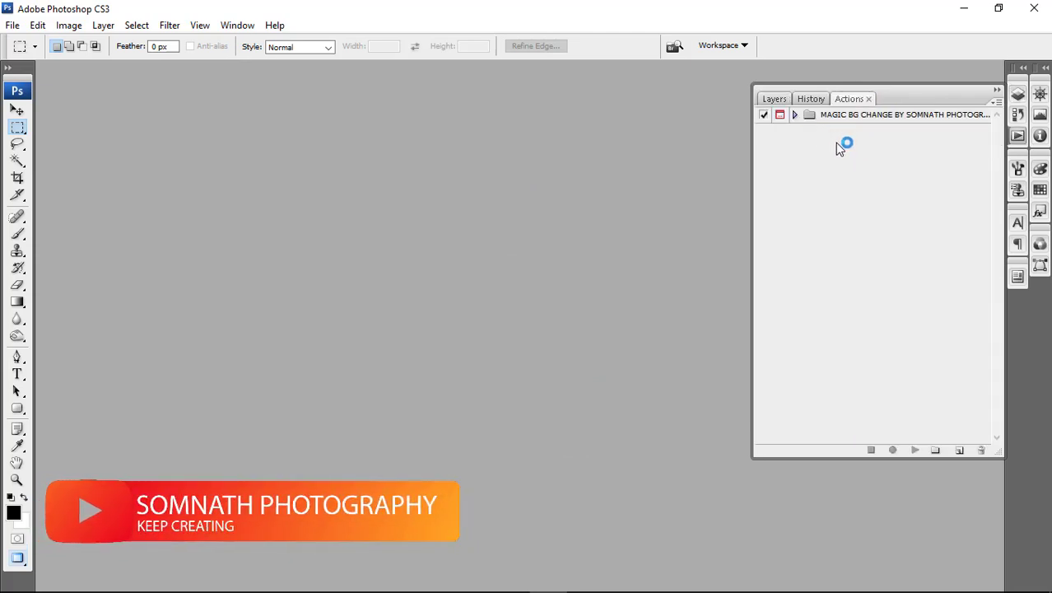
pyautogui.click(996, 102)
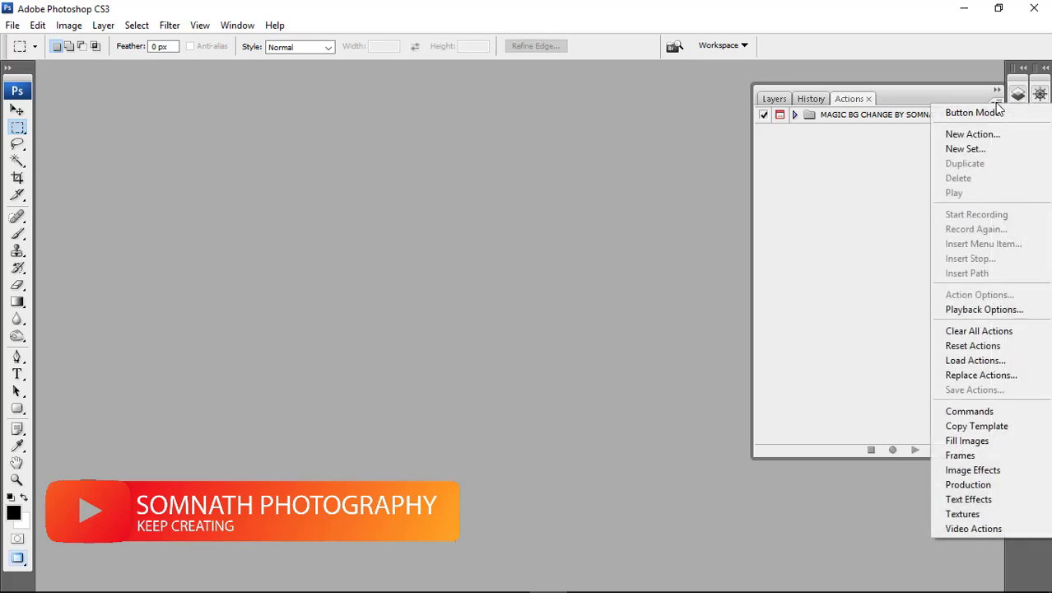
pyautogui.click(978, 331)
pyautogui.click(500, 239)
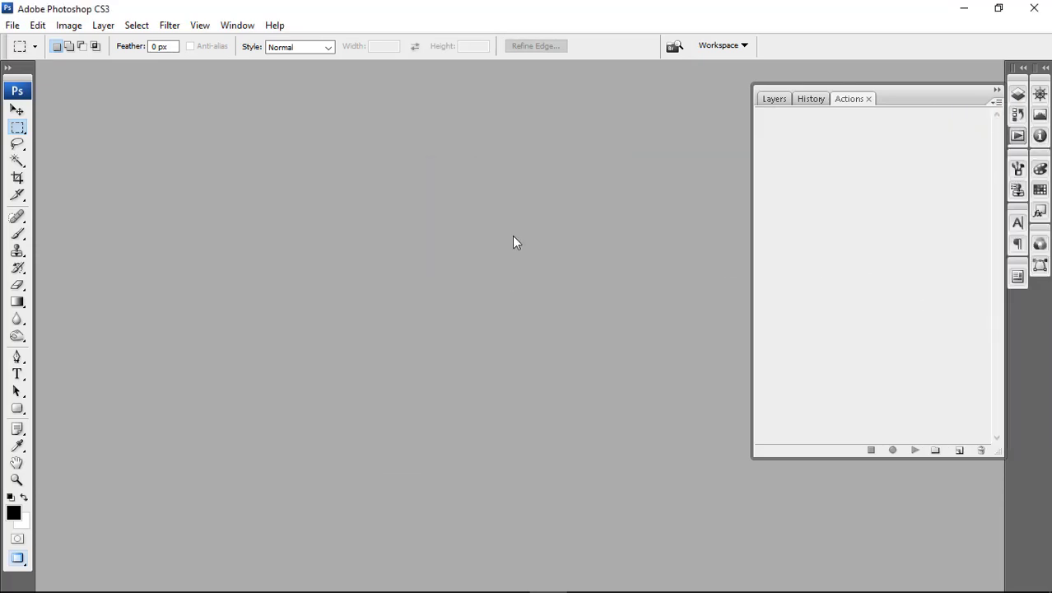
# - Choose Load Actions from the Actions panel menu
pyautogui.click(237, 24)
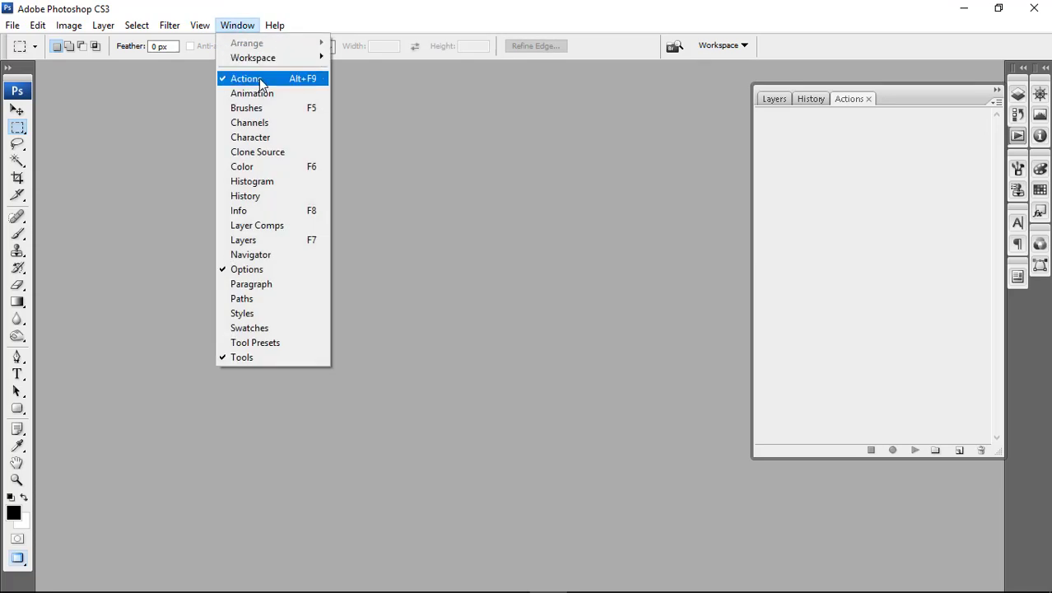
pyautogui.click(856, 117)
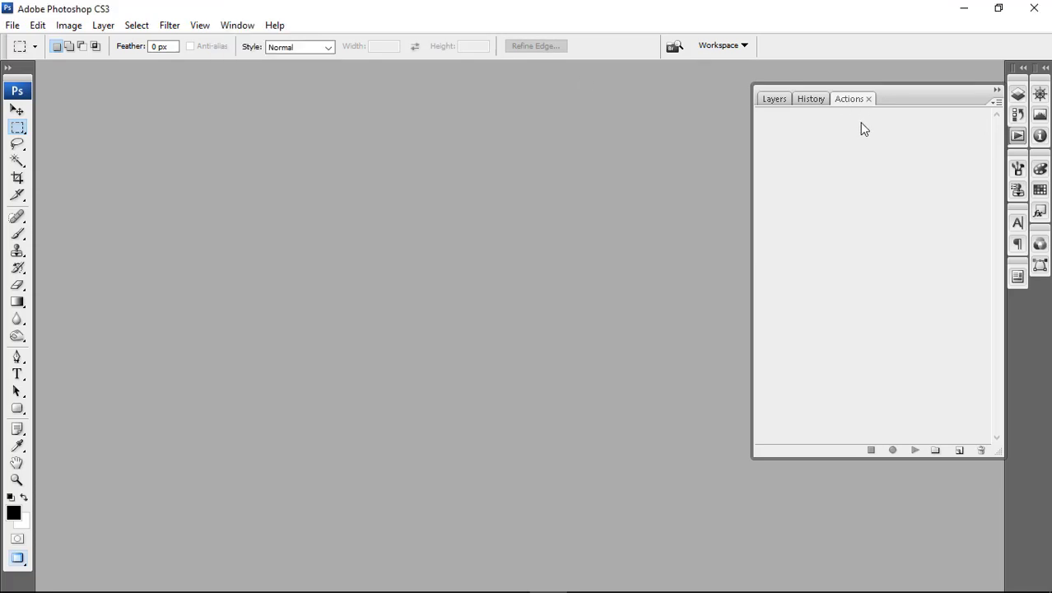
pyautogui.click(998, 105)
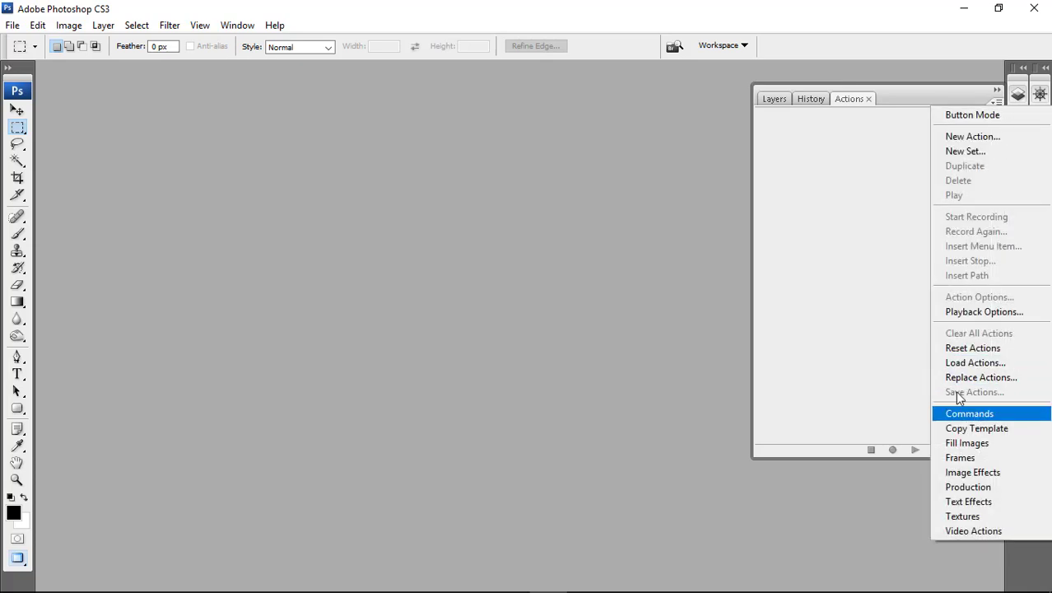
pyautogui.click(974, 363)
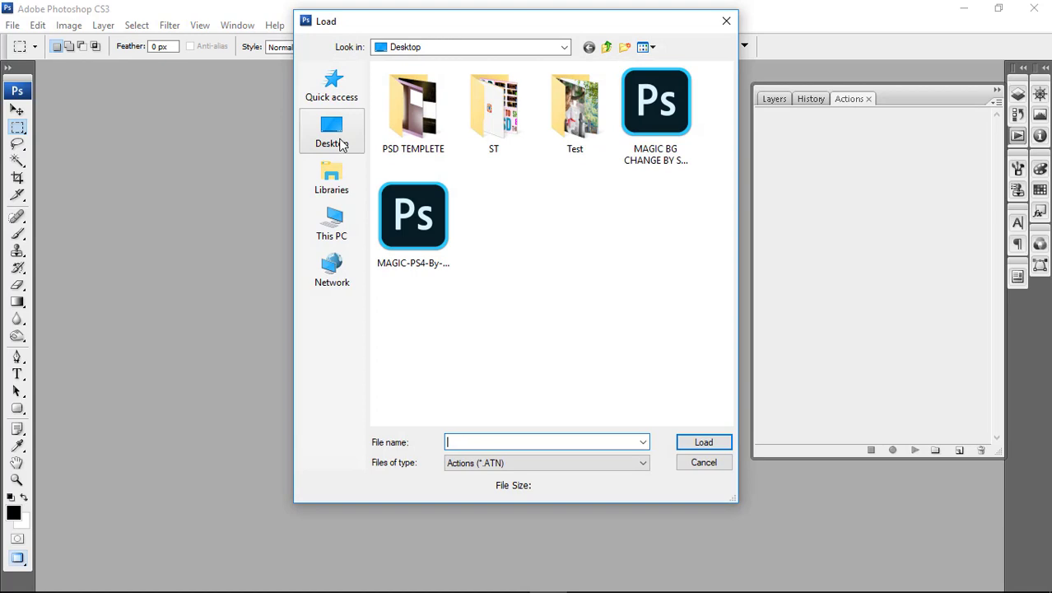
# - Load the MAGIC-PS4-By-SP-V01.atn action set from the Desktop
pyautogui.click(339, 142)
pyautogui.click(621, 245)
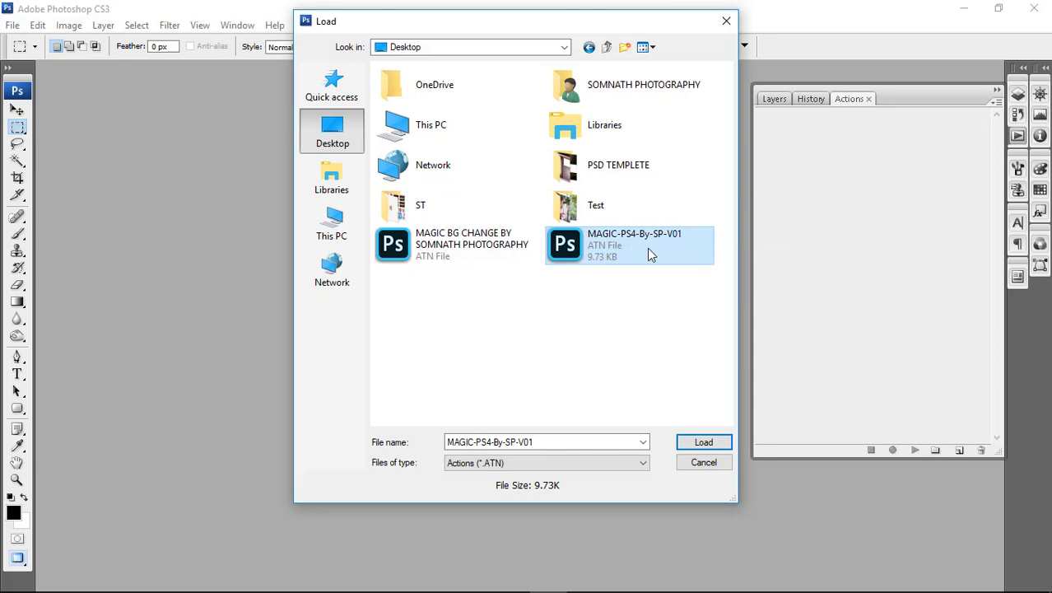
pyautogui.click(704, 442)
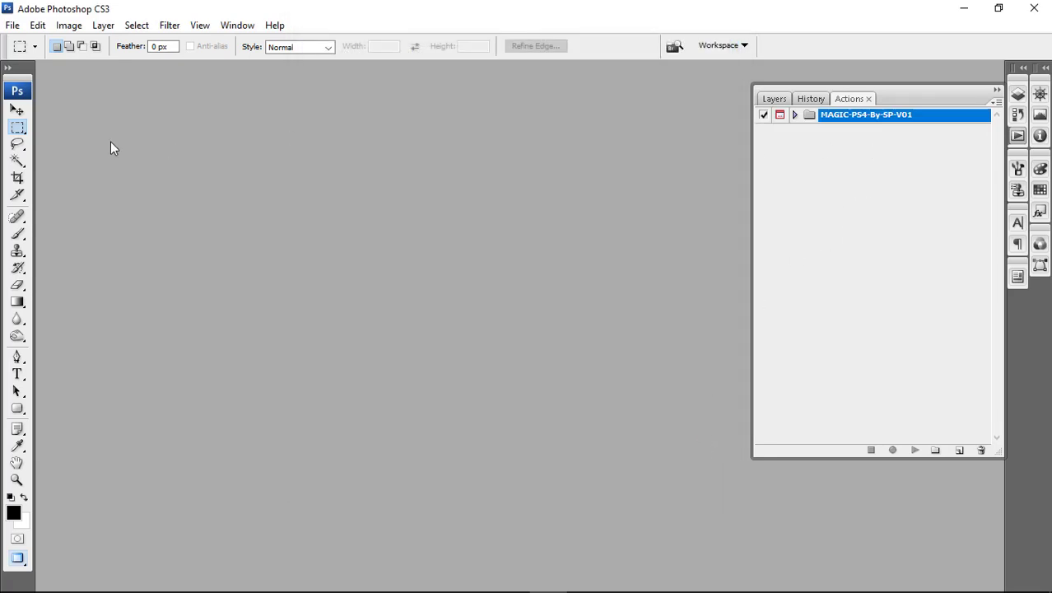
pyautogui.click(12, 26)
pyautogui.click(12, 25)
# - Open love-951490_1920.jpg from the Test folder and switch to the Quick Selection Tool
pyautogui.click(65, 53)
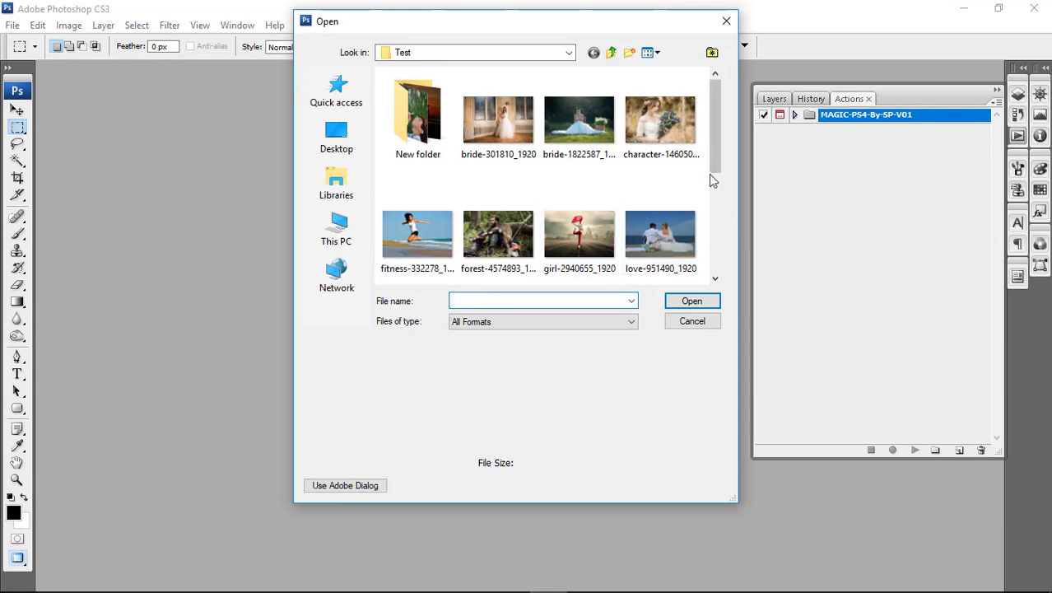
pyautogui.click(660, 234)
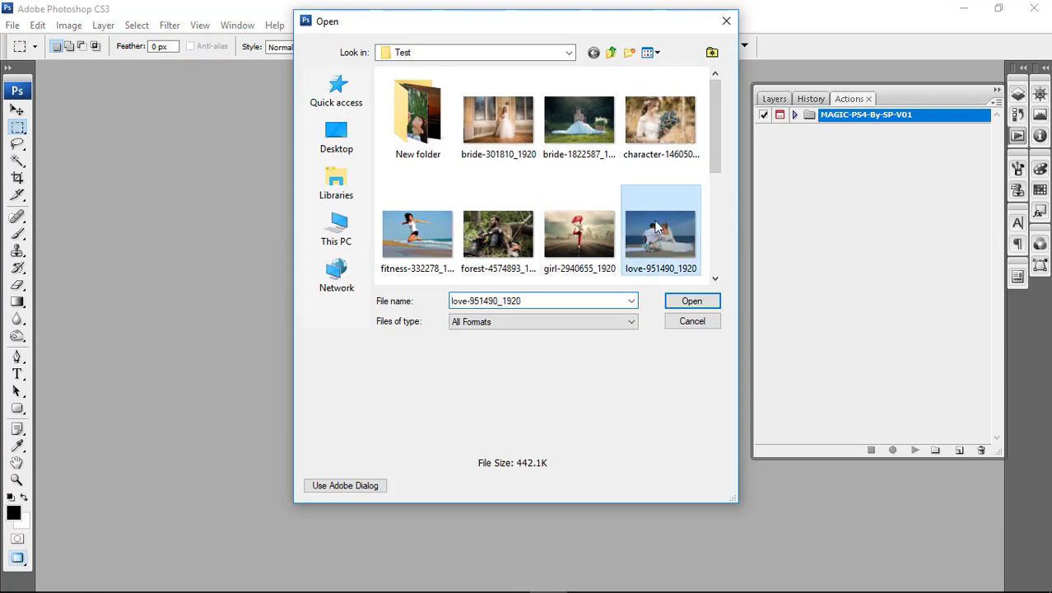
pyautogui.click(693, 301)
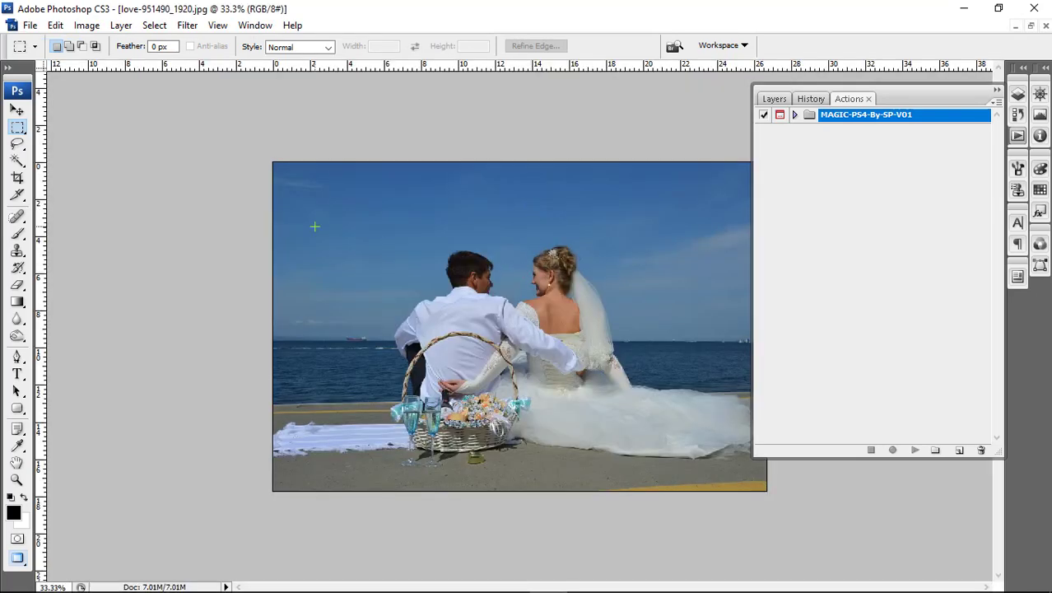
pyautogui.rightClick(18, 162)
pyautogui.click(65, 161)
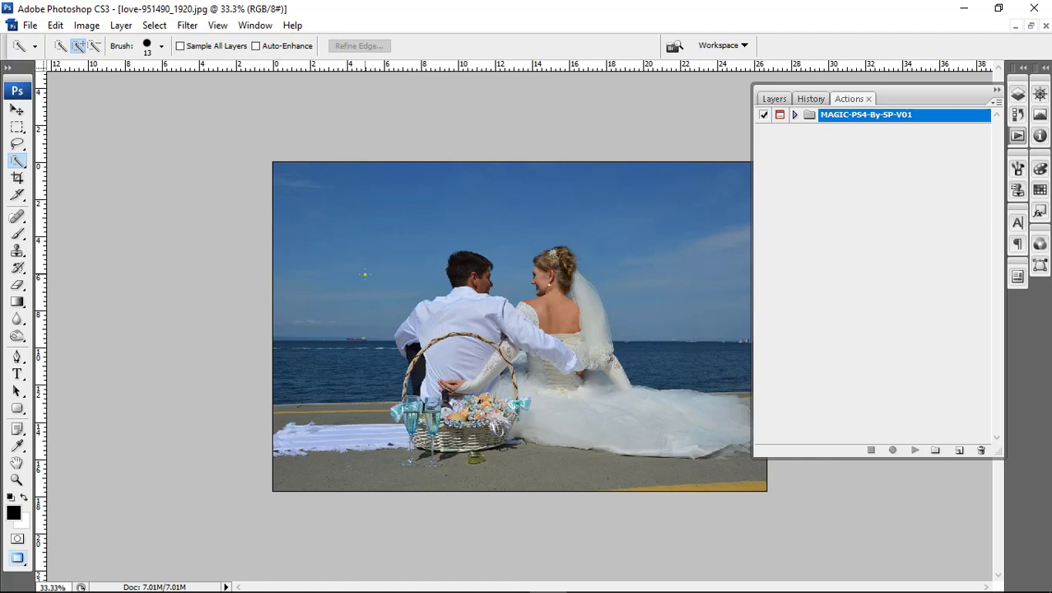
# - Quick-select the sky with a 60 px brush, subtracting around the couple's heads and veil
pyautogui.press(']')
pyautogui.press(']')
pyautogui.press(']')
pyautogui.press(']')
pyautogui.press(']')
pyautogui.moveTo(306, 292)
pyautogui.mouseDown()
pyautogui.moveTo(374, 247)
pyautogui.moveTo(644, 242)
pyautogui.moveTo(648, 270)
pyautogui.mouseUp()
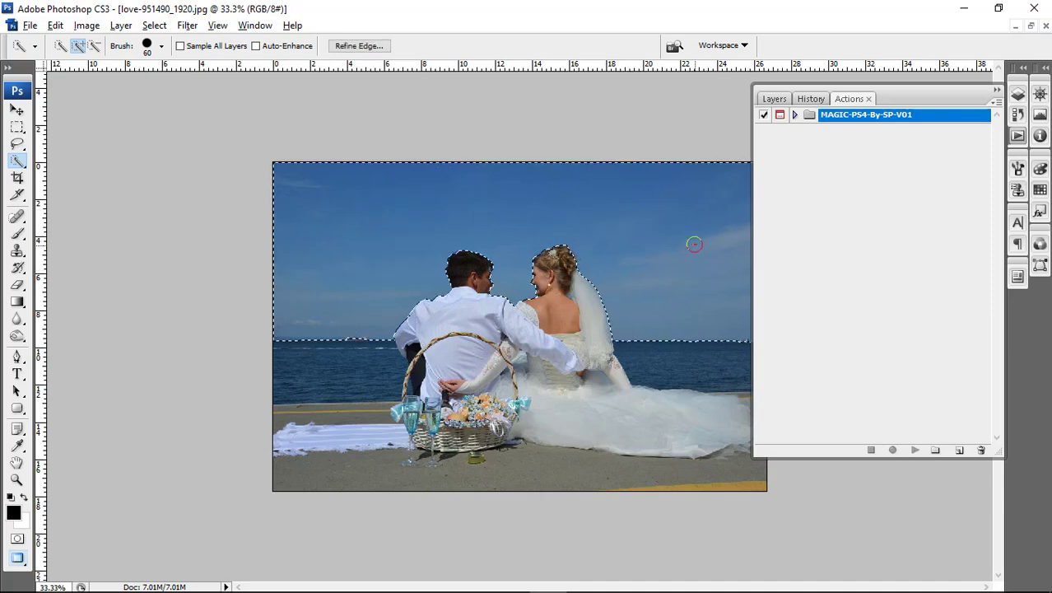
pyautogui.scroll(-1, 679, 252)
pyautogui.scroll(2, 535, 322)
pyautogui.scroll(3, 536, 321)
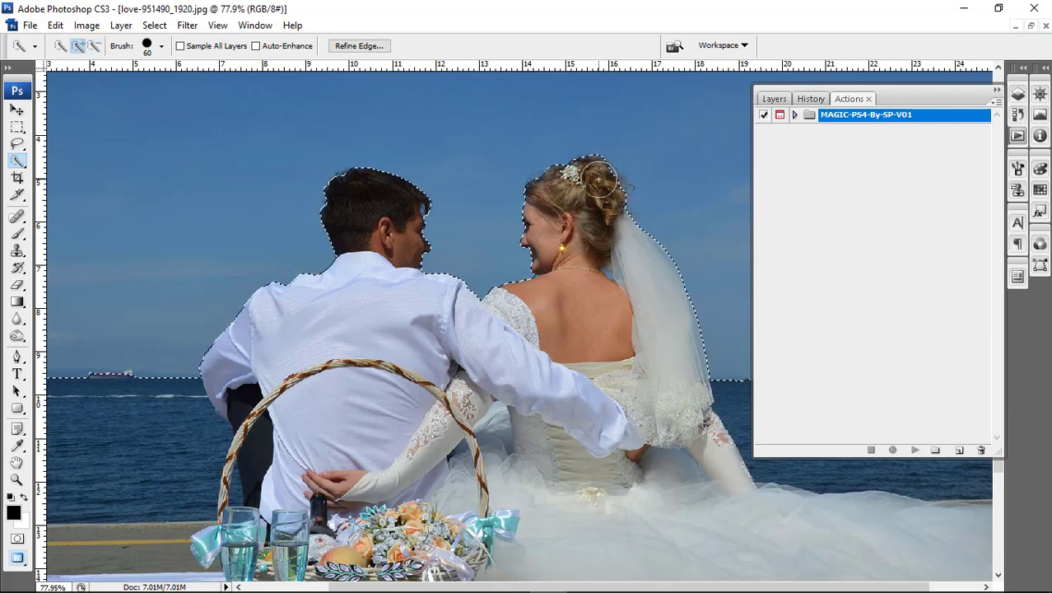
pyautogui.press('alt')
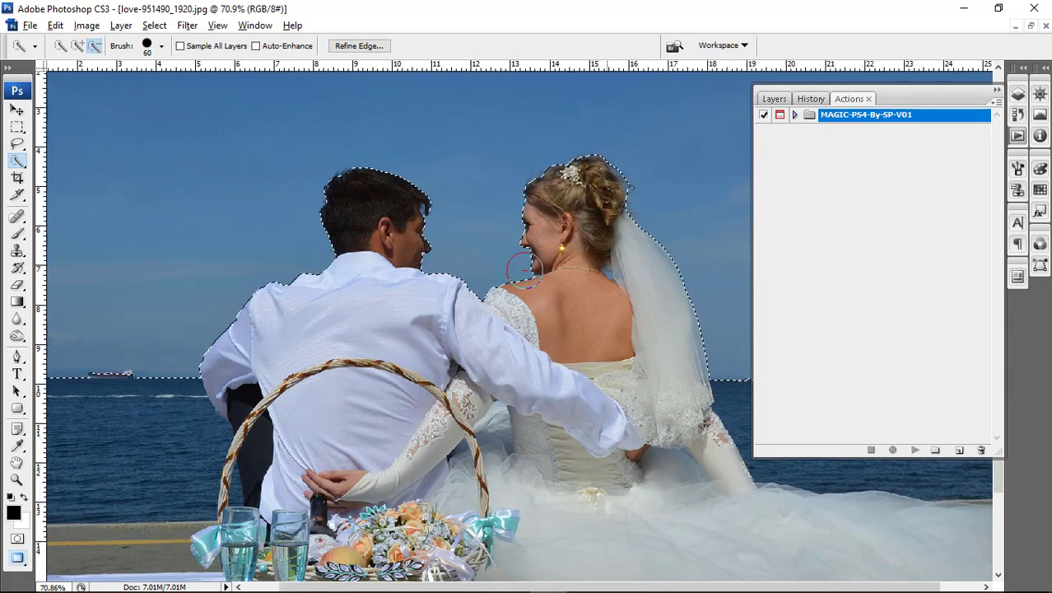
pyautogui.scroll(-3, 538, 235)
pyautogui.scroll(-2, 613, 301)
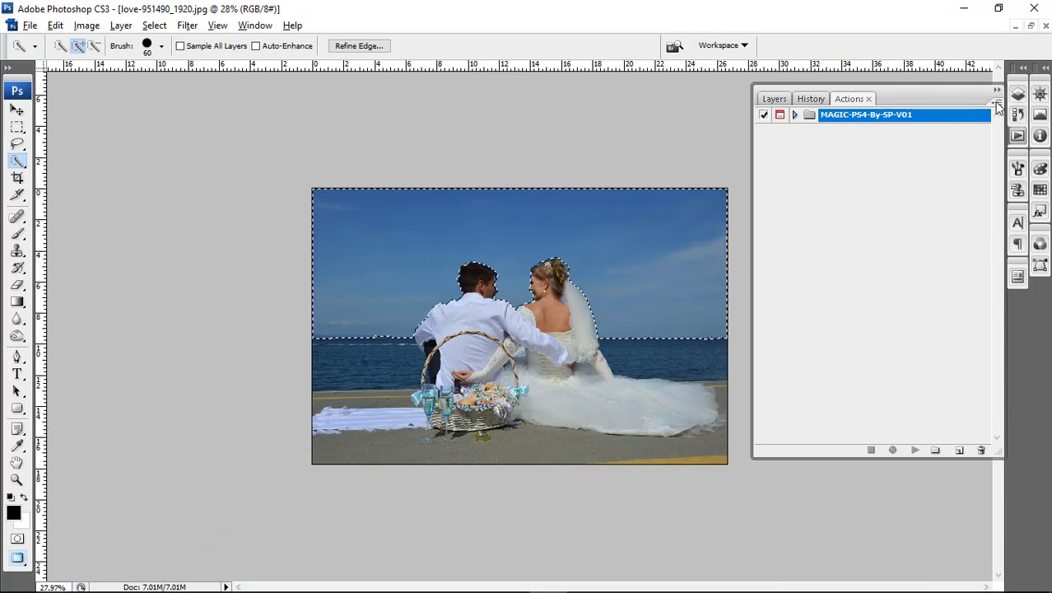
pyautogui.click(997, 105)
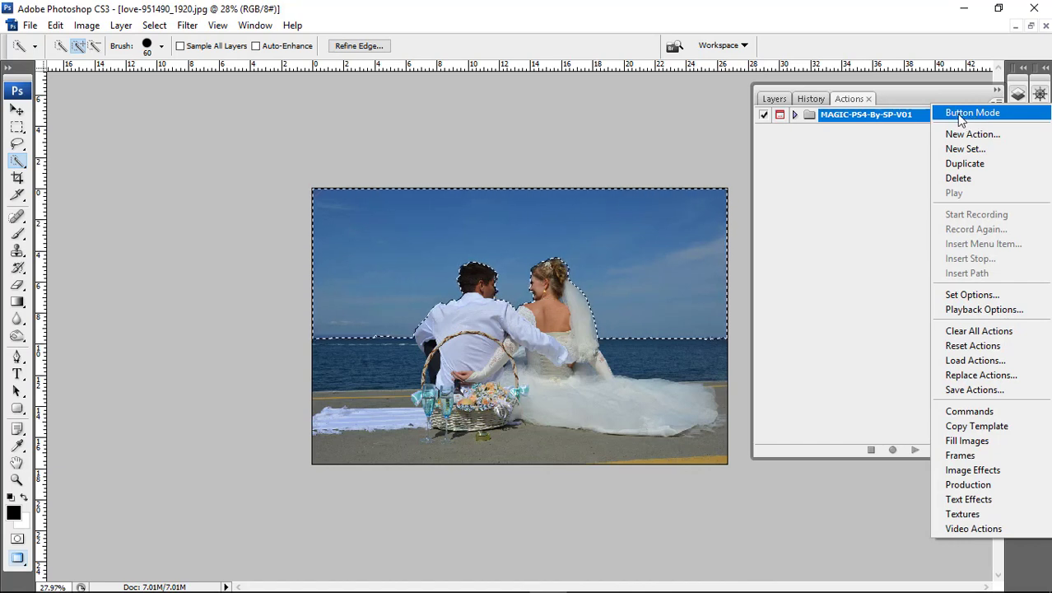
# - Switch the Actions panel to Button Mode and run MAGIC-BG-CHANGE
pyautogui.click(972, 115)
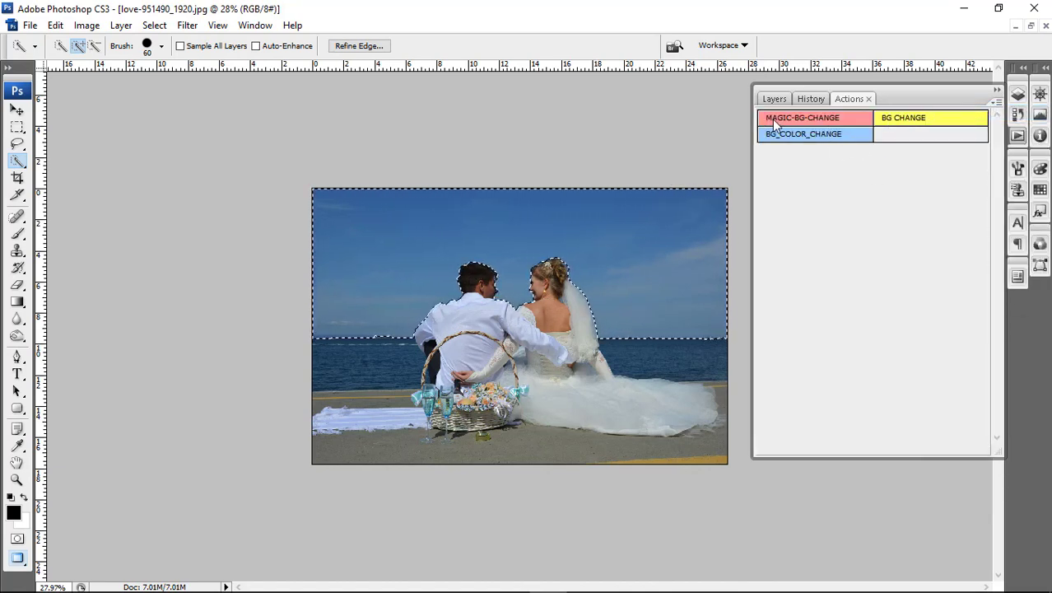
pyautogui.click(803, 118)
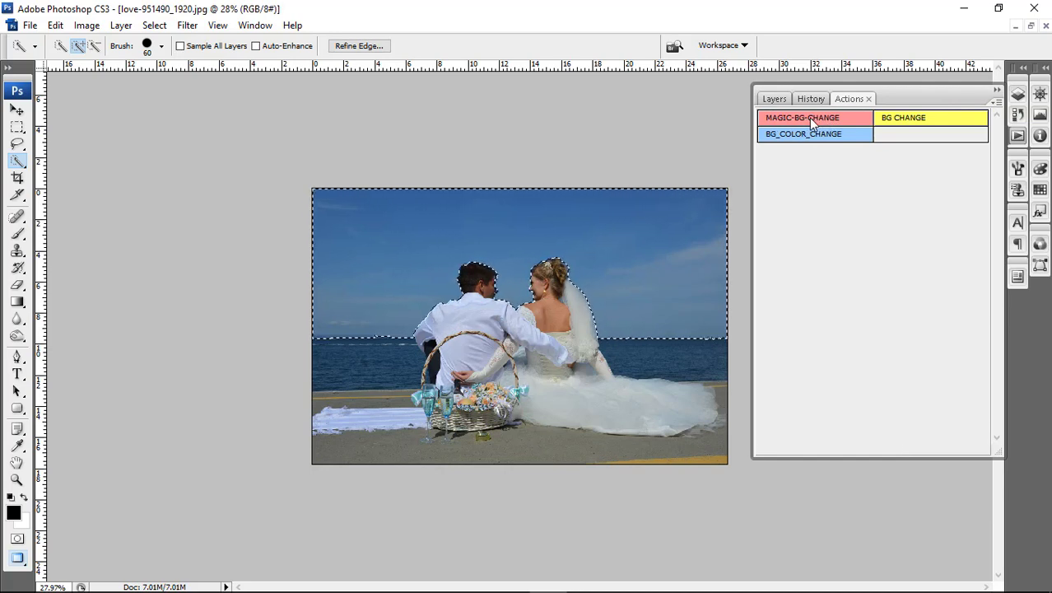
# - Accept the feather amount and browse from the Desktop into the ST folder
pyautogui.click(595, 198)
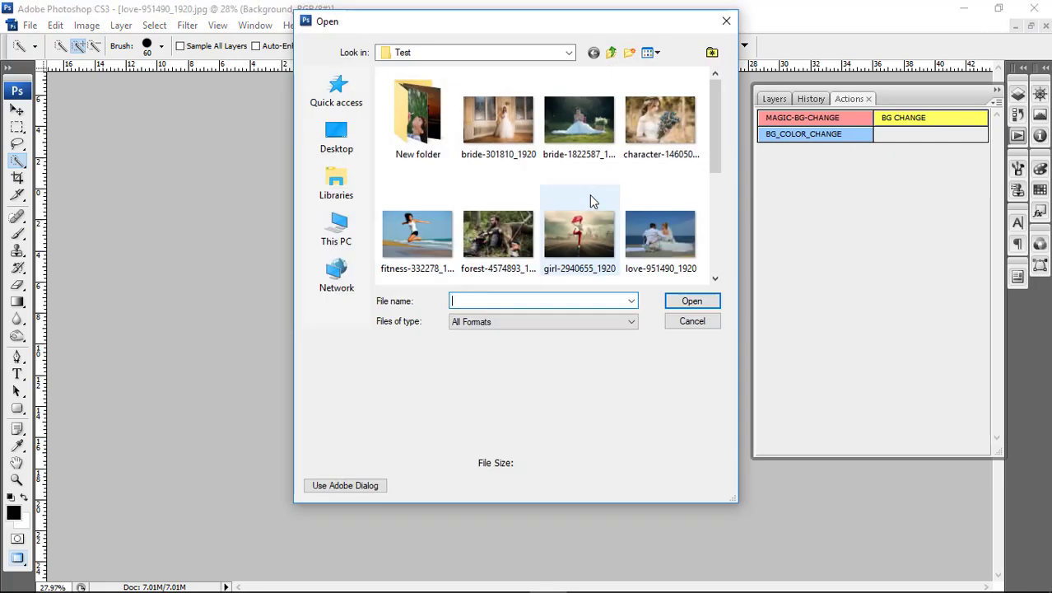
pyautogui.click(334, 147)
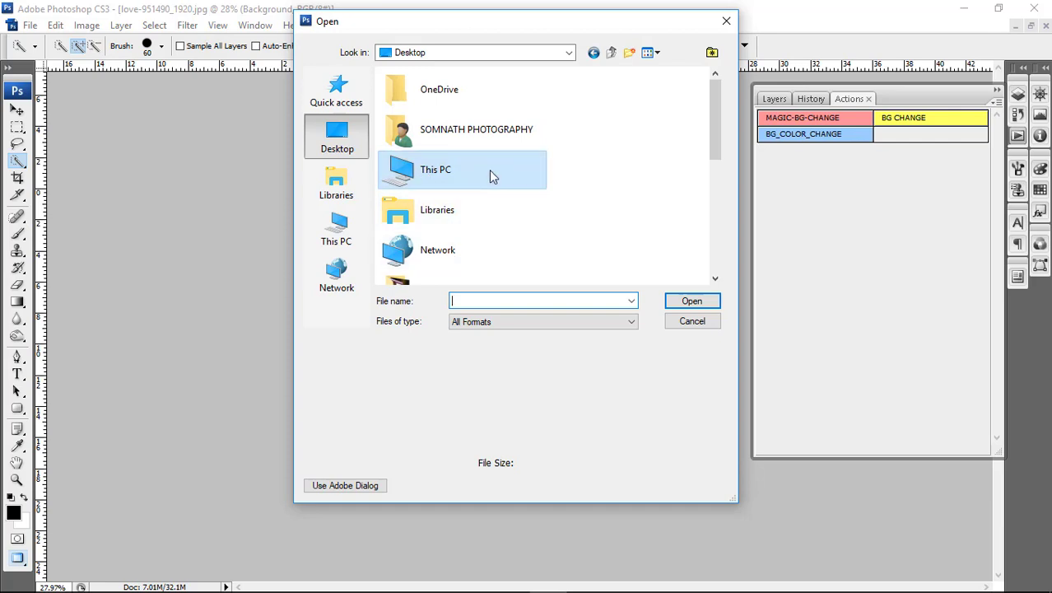
pyautogui.moveTo(716, 137); pyautogui.dragTo(716, 182)
pyautogui.doubleClick(422, 242)
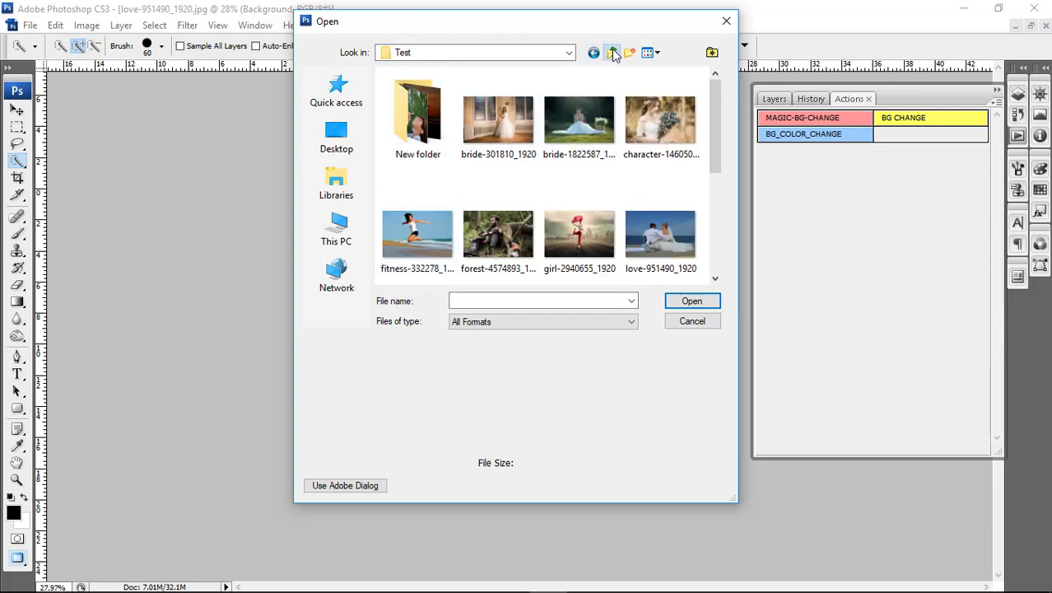
pyautogui.click(614, 53)
pyautogui.doubleClick(442, 226)
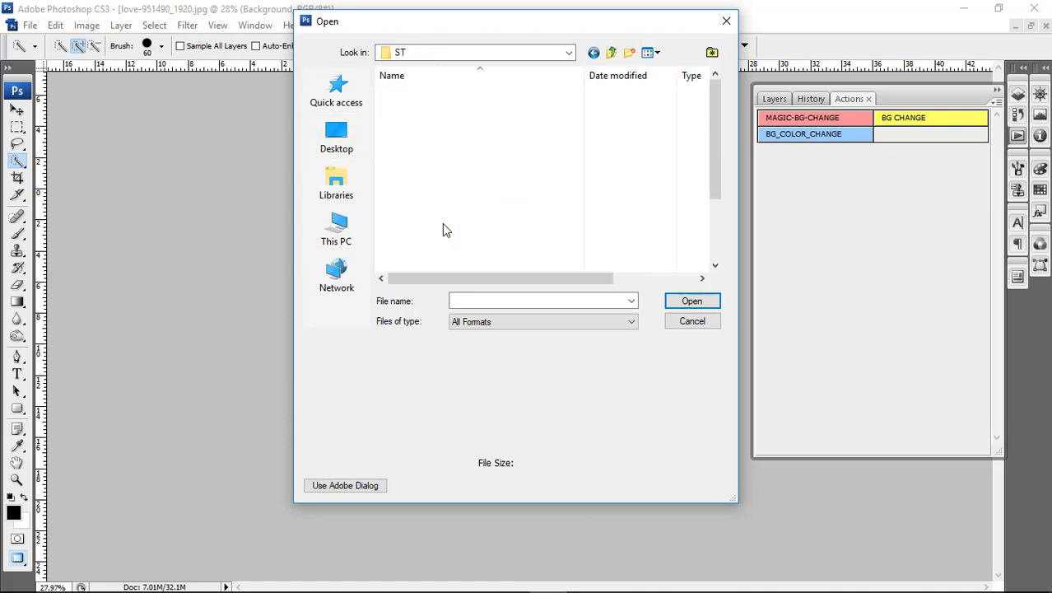
# - Open sky image 95 from the 250_Sky_Overlays_2 folder as the new background
pyautogui.doubleClick(430, 138)
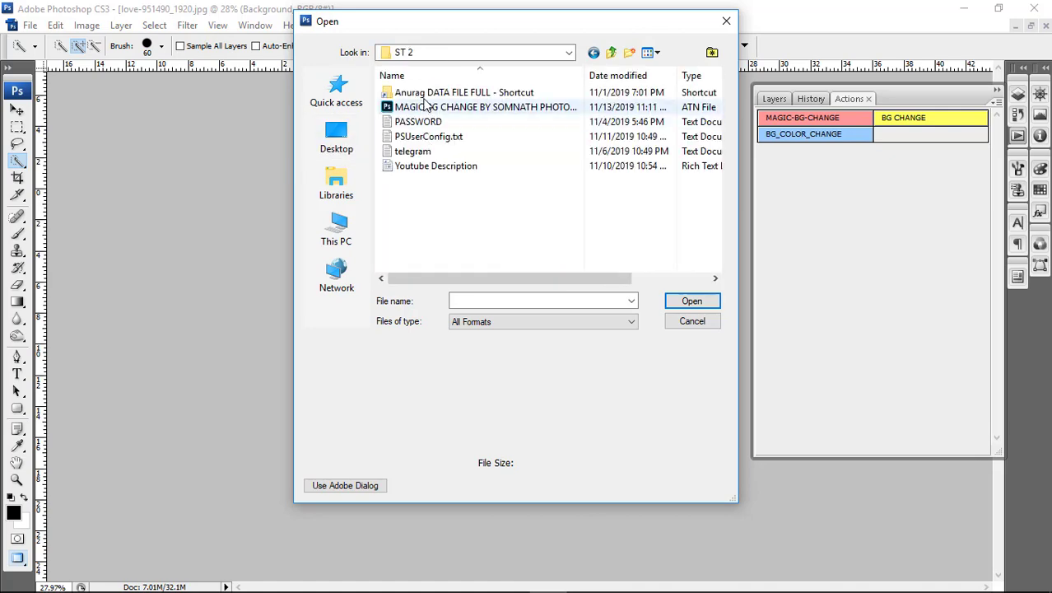
pyautogui.doubleClick(432, 94)
pyautogui.doubleClick(434, 93)
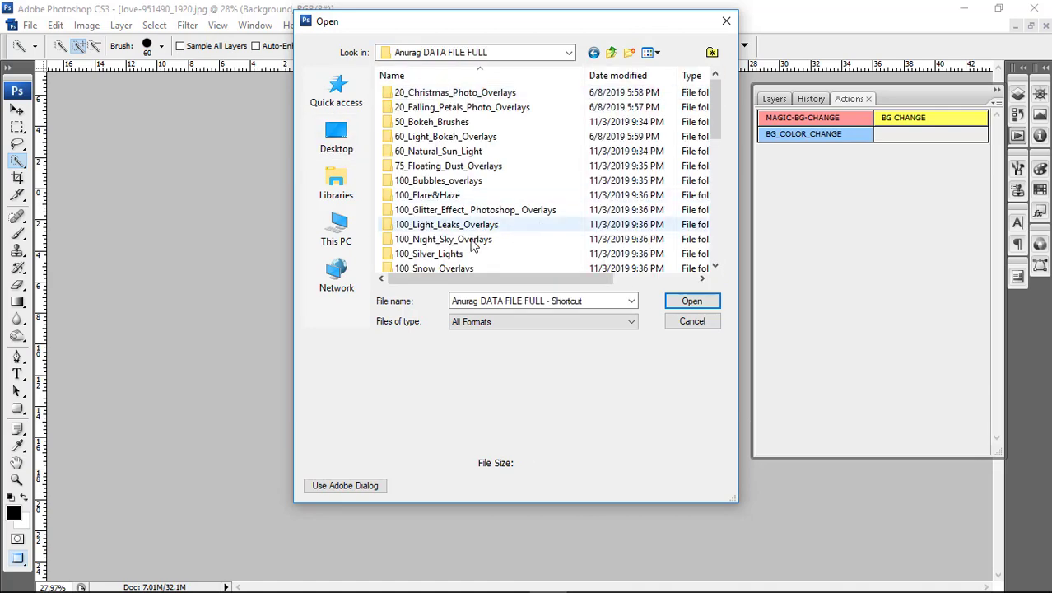
pyautogui.scroll(-3, 436, 198)
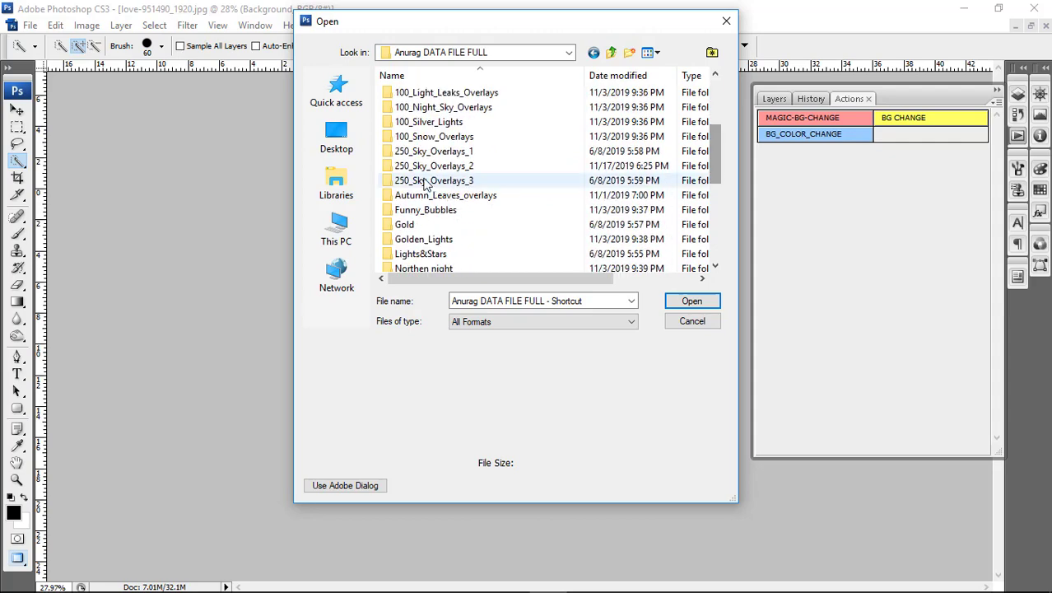
pyautogui.doubleClick(430, 165)
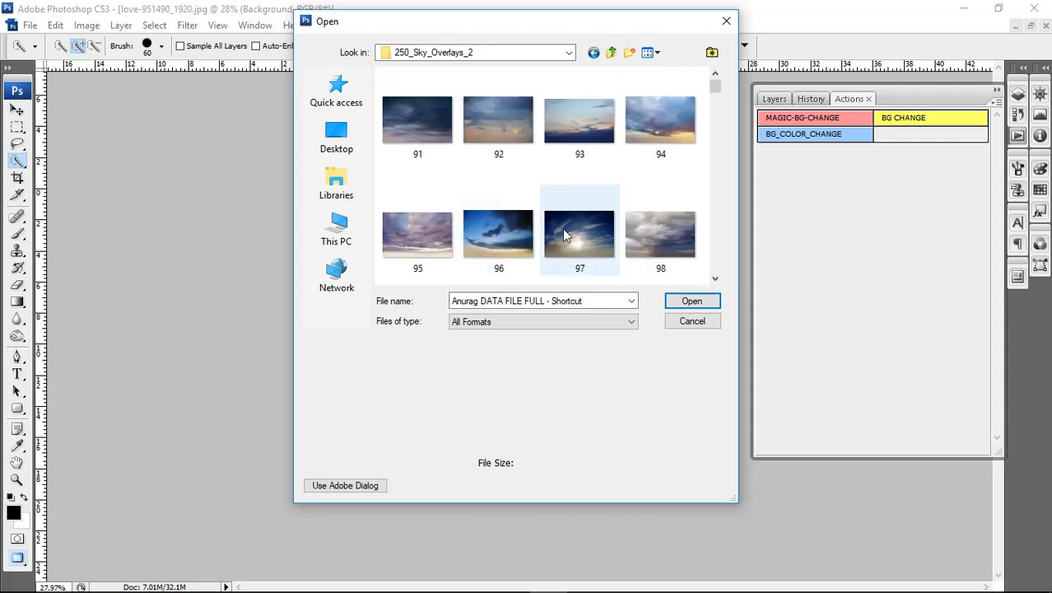
pyautogui.doubleClick(419, 233)
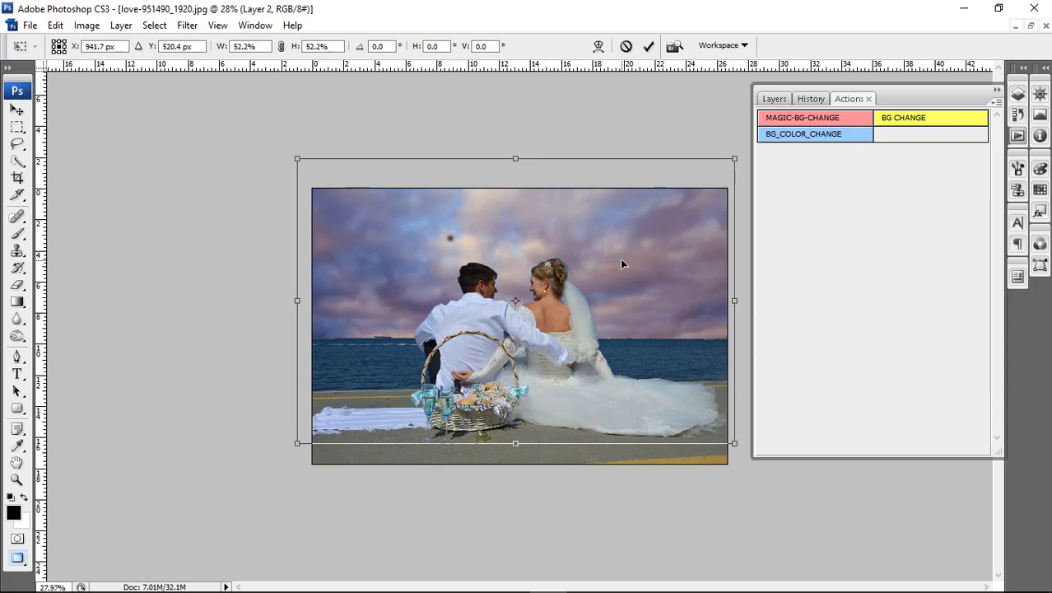
# - Scale the cloudy sky to 59.5%, raise it above the couple, and commit the transform
pyautogui.moveTo(623, 259)
pyautogui.mouseDown()
pyautogui.moveTo(621, 209)
pyautogui.moveTo(622, 223)
pyautogui.mouseUp()
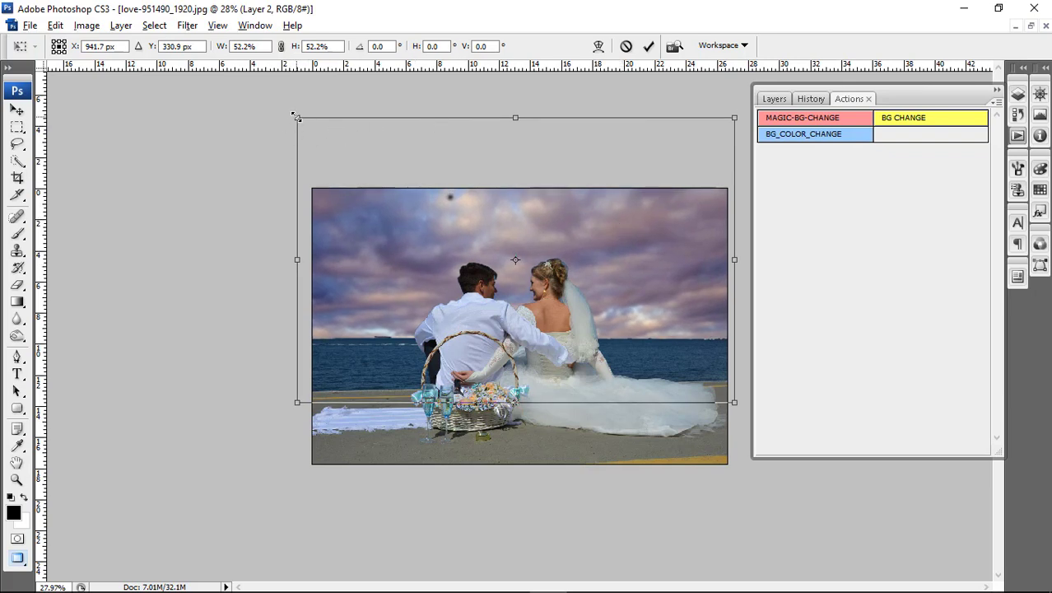
pyautogui.moveTo(297, 117); pyautogui.dragTo(267, 98)
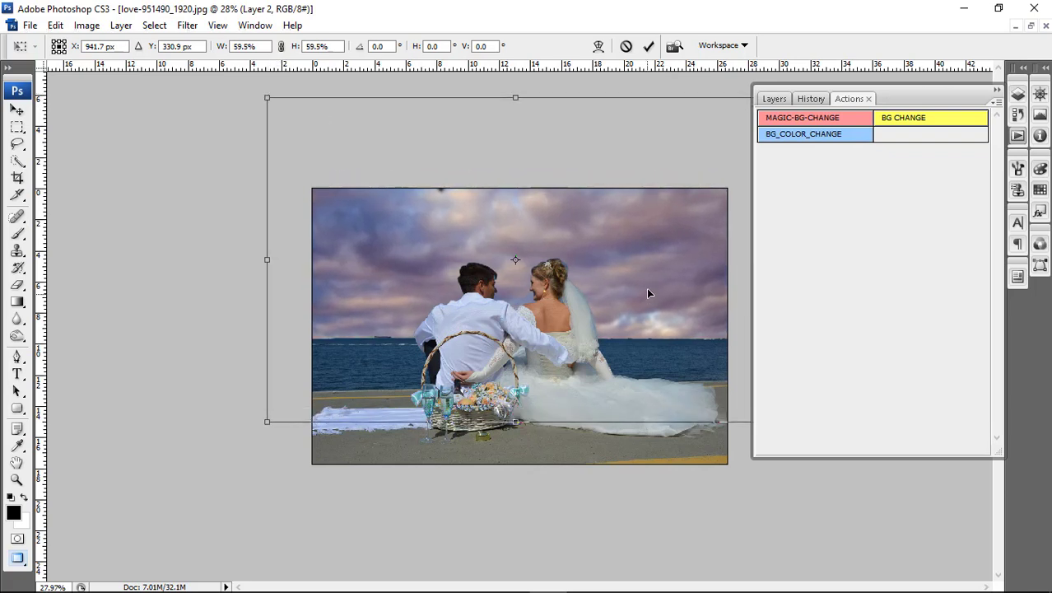
pyautogui.moveTo(648, 293); pyautogui.dragTo(646, 273)
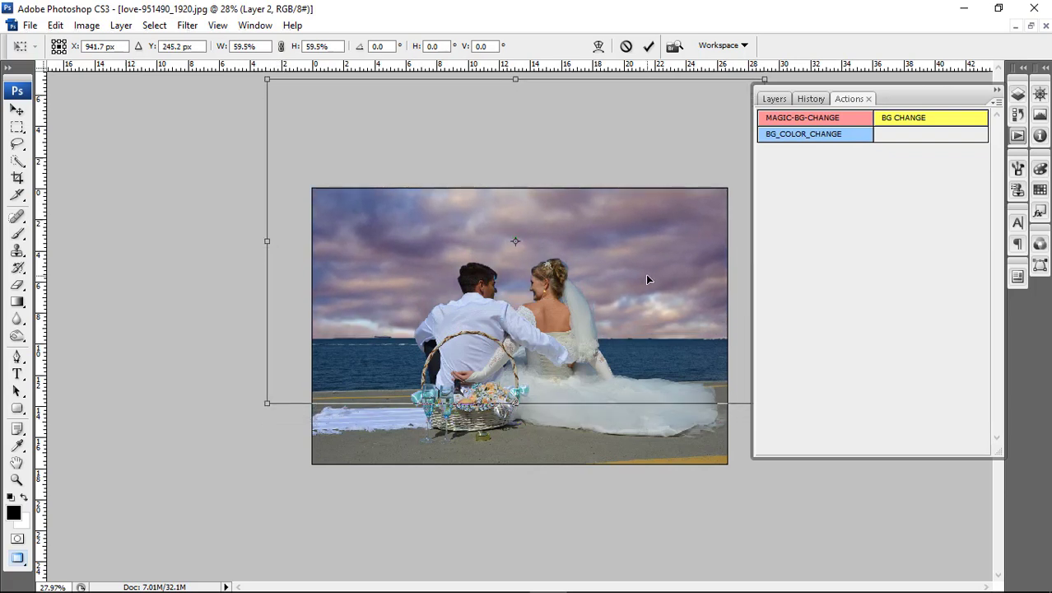
pyautogui.click(650, 46)
pyautogui.press('w')
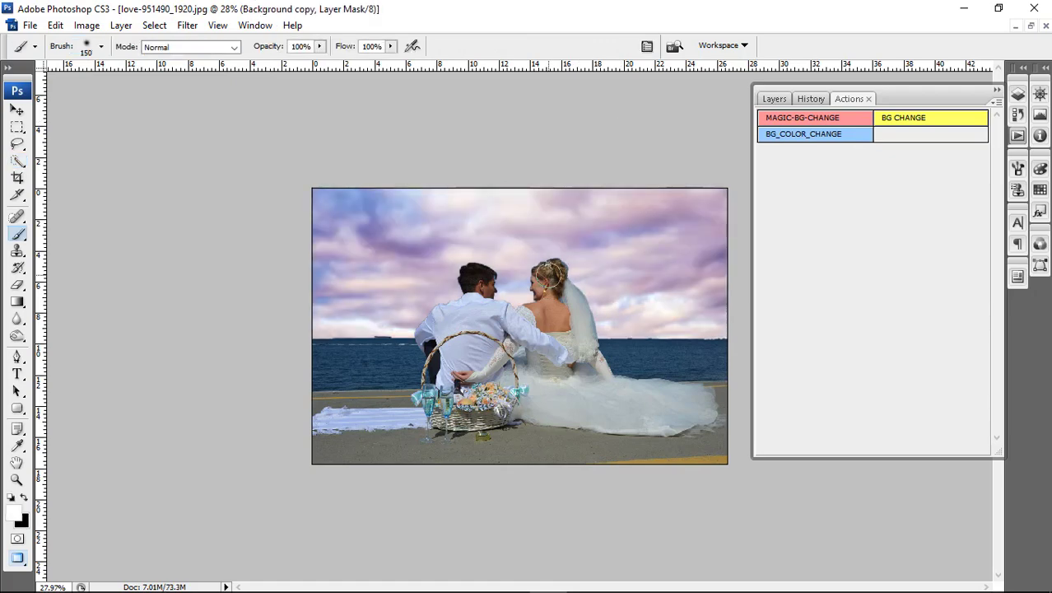
# - Set a 40 px brush and make black the foreground colour for mask touch-ups
pyautogui.scroll(2, 536, 272)
pyautogui.scroll(2, 536, 272)
pyautogui.scroll(2, 536, 272)
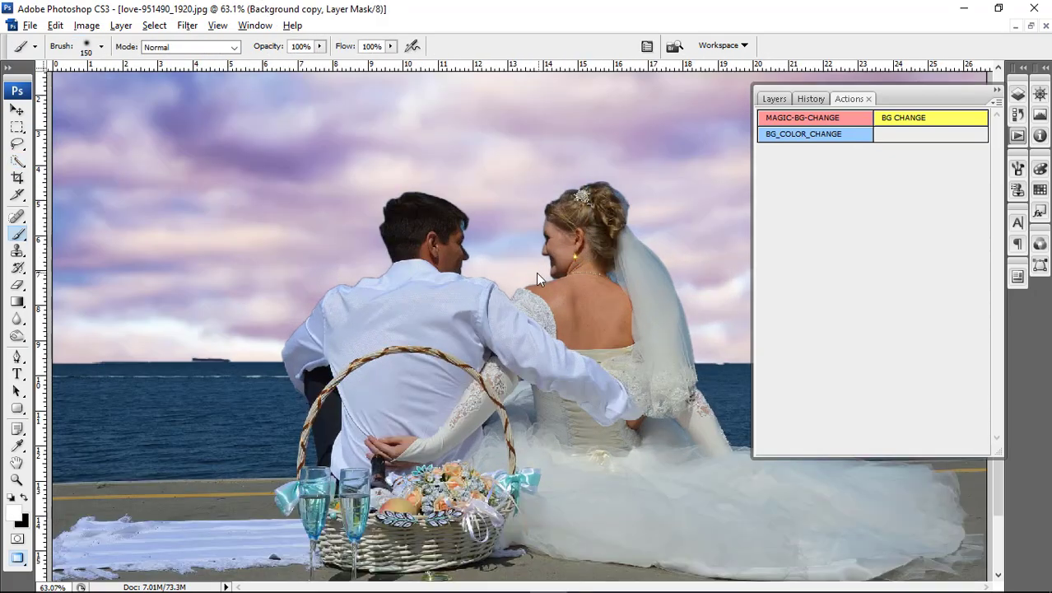
pyautogui.hotkey('alt', 'space')
pyautogui.click(405, 291)
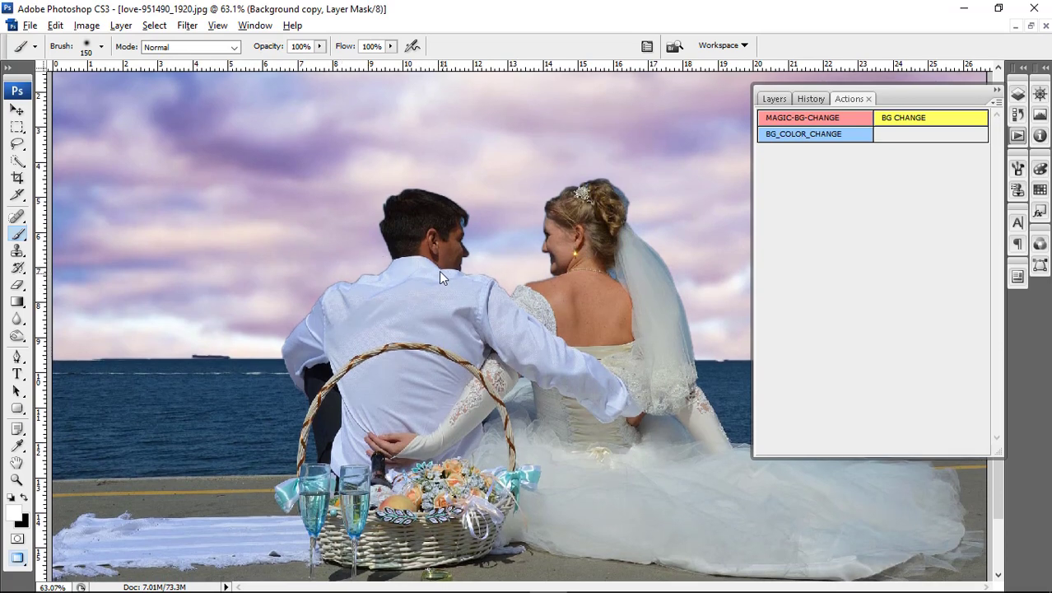
pyautogui.press(']')
pyautogui.press(']')
pyautogui.press(']')
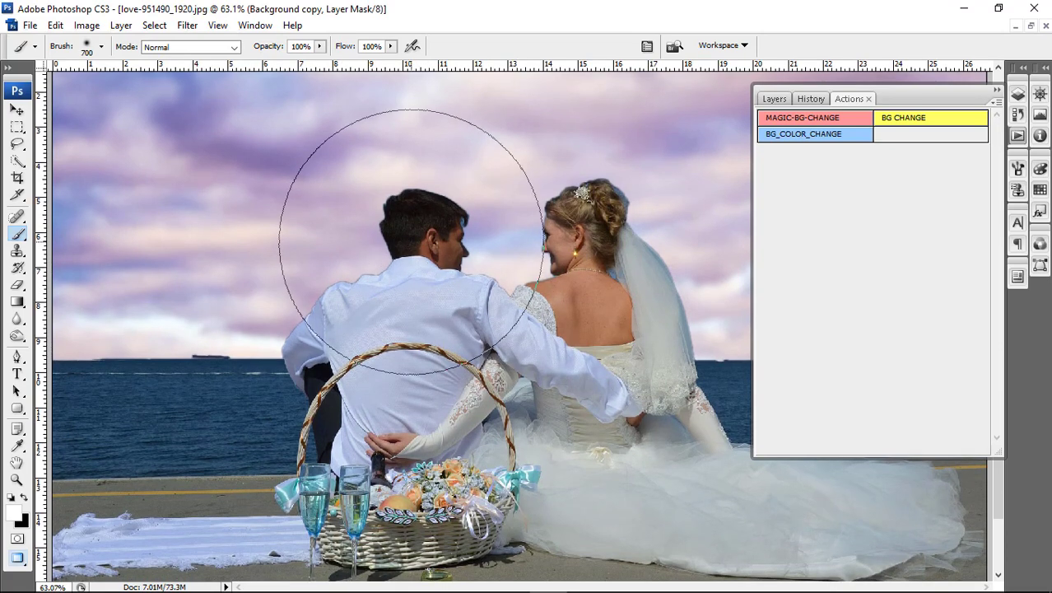
pyautogui.press('[')
pyautogui.press('[')
pyautogui.press('[')
pyautogui.press('[')
pyautogui.press('[')
pyautogui.press('[')
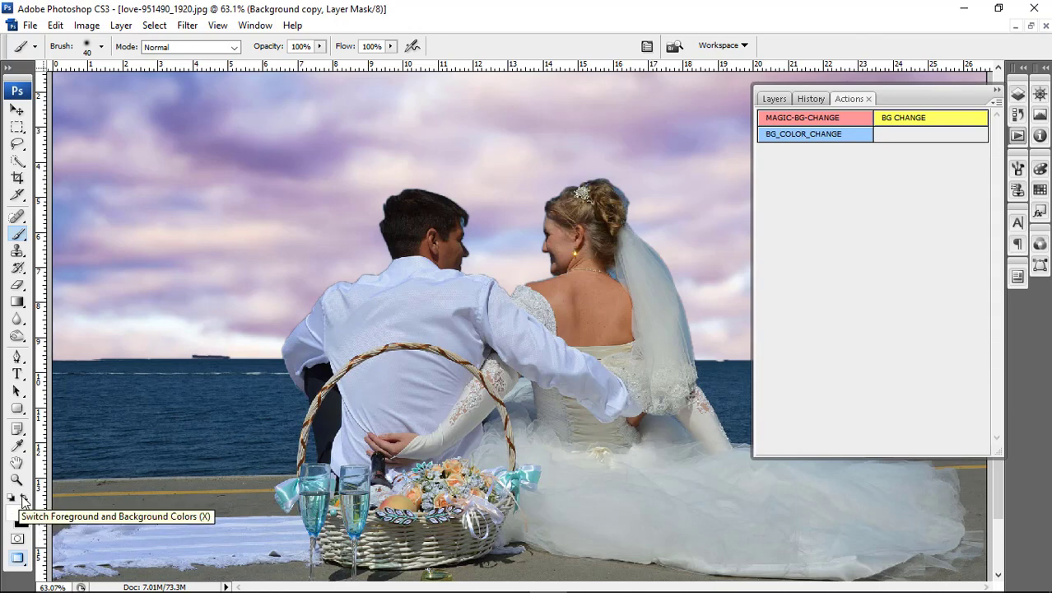
pyautogui.click(23, 499)
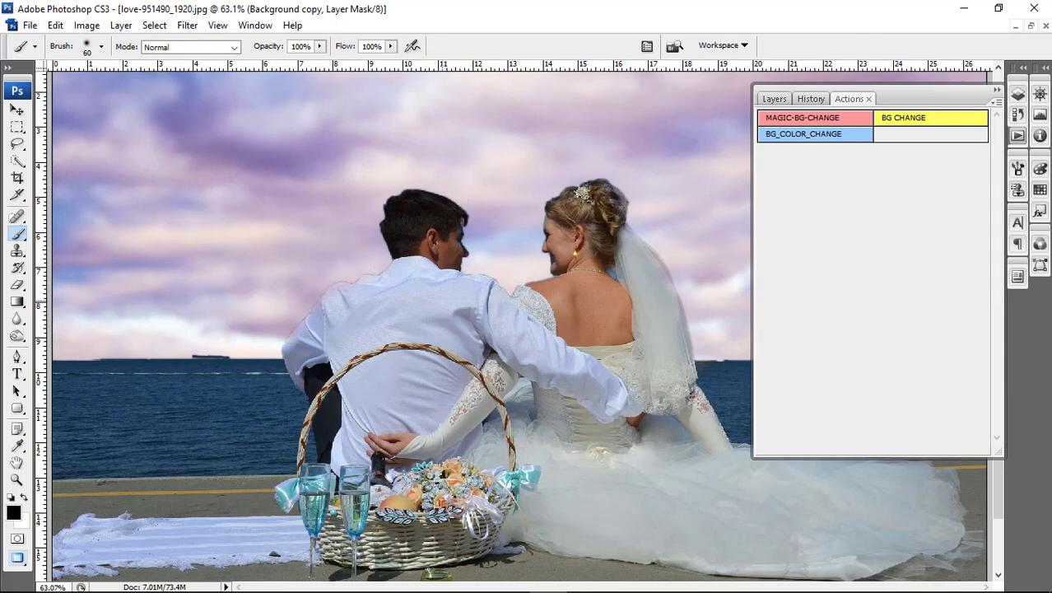
pyautogui.scroll(-2, 443, 301)
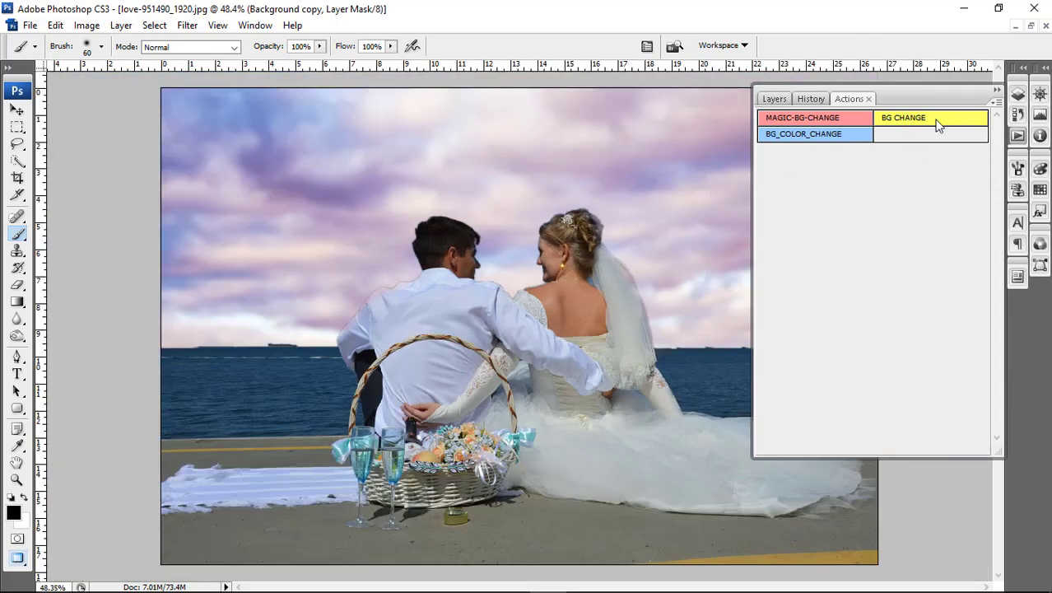
# - Run BG CHANGE, load sky overlay 109, and apply a 2.5 px Gaussian Blur
pyautogui.click(907, 120)
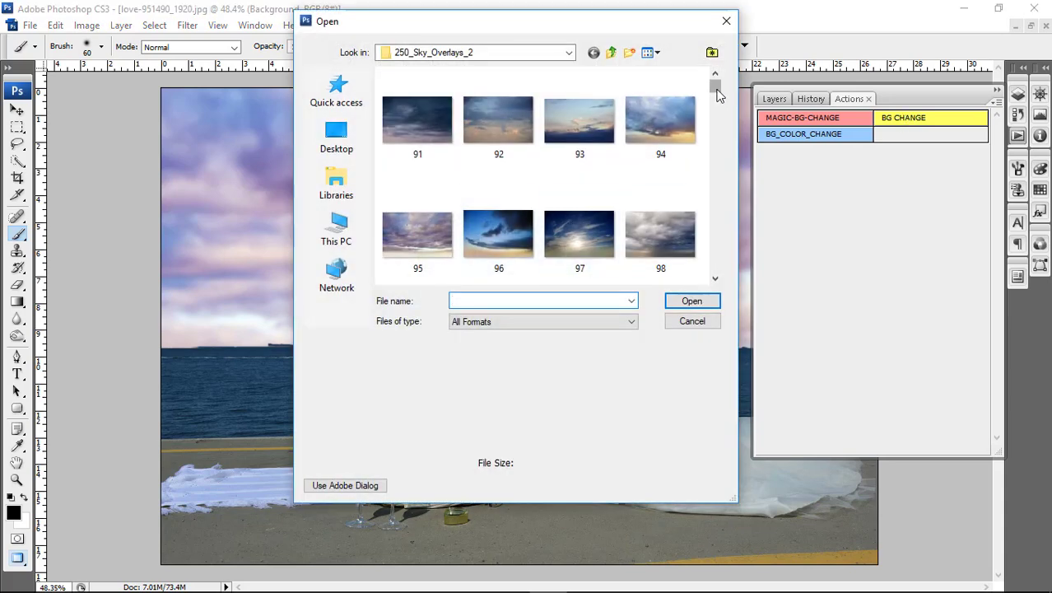
pyautogui.moveTo(716, 89); pyautogui.dragTo(716, 108)
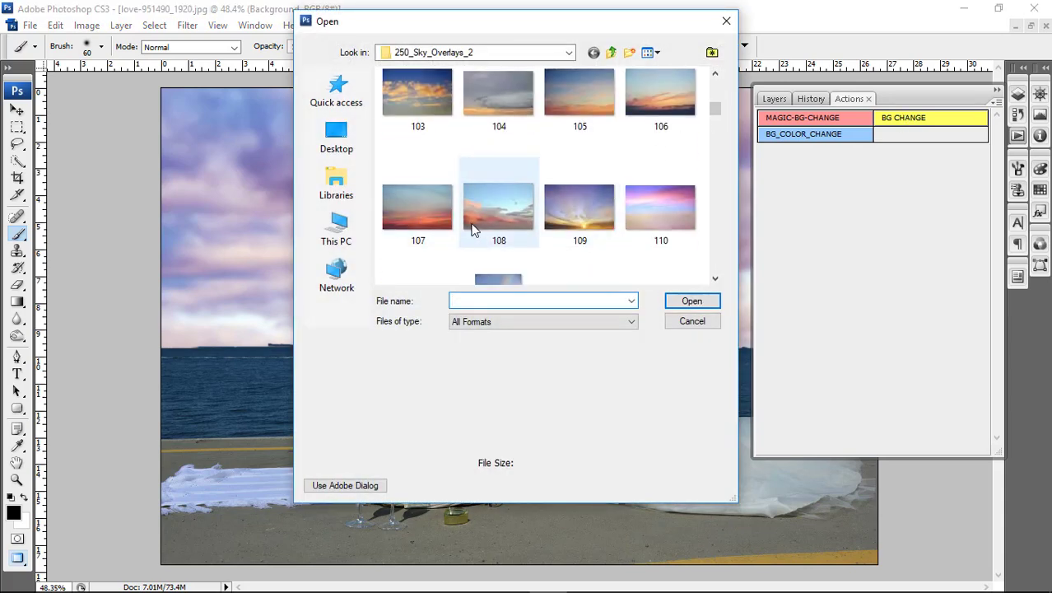
pyautogui.doubleClick(556, 214)
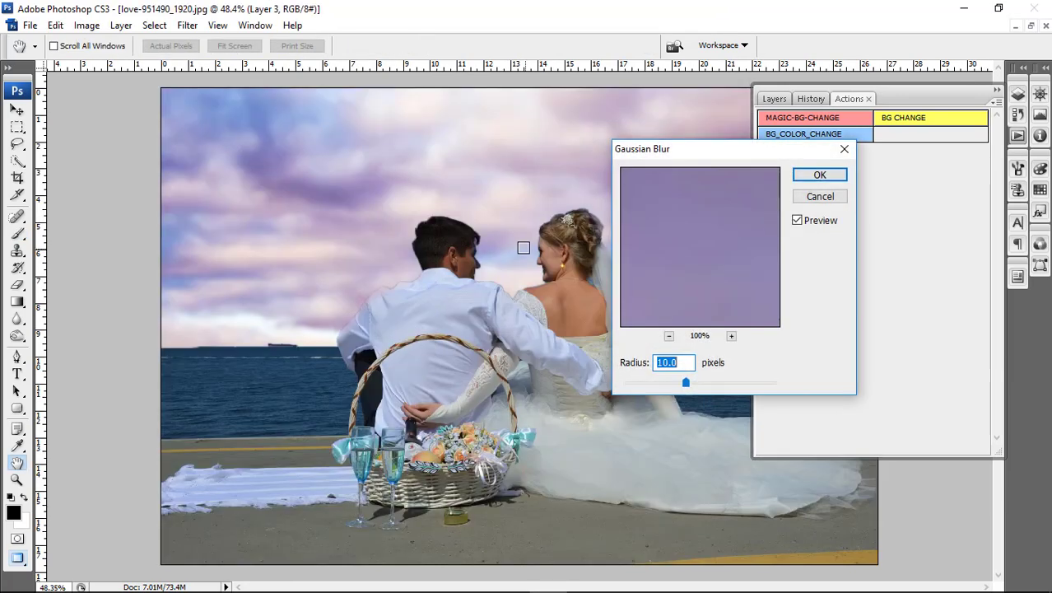
pyautogui.click(652, 382)
pyautogui.click(820, 174)
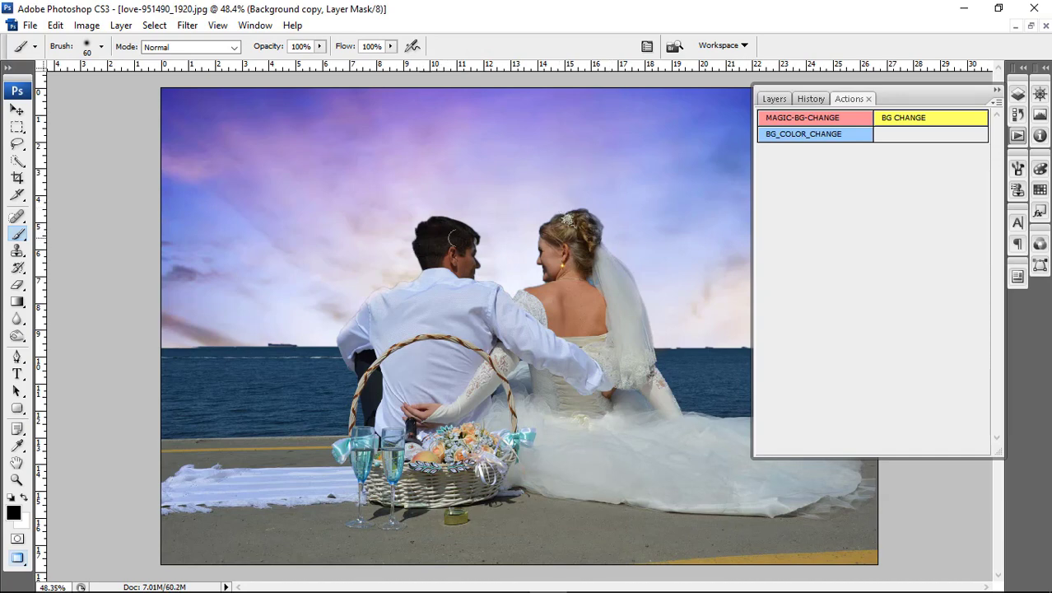
pyautogui.scroll(3, 420, 247)
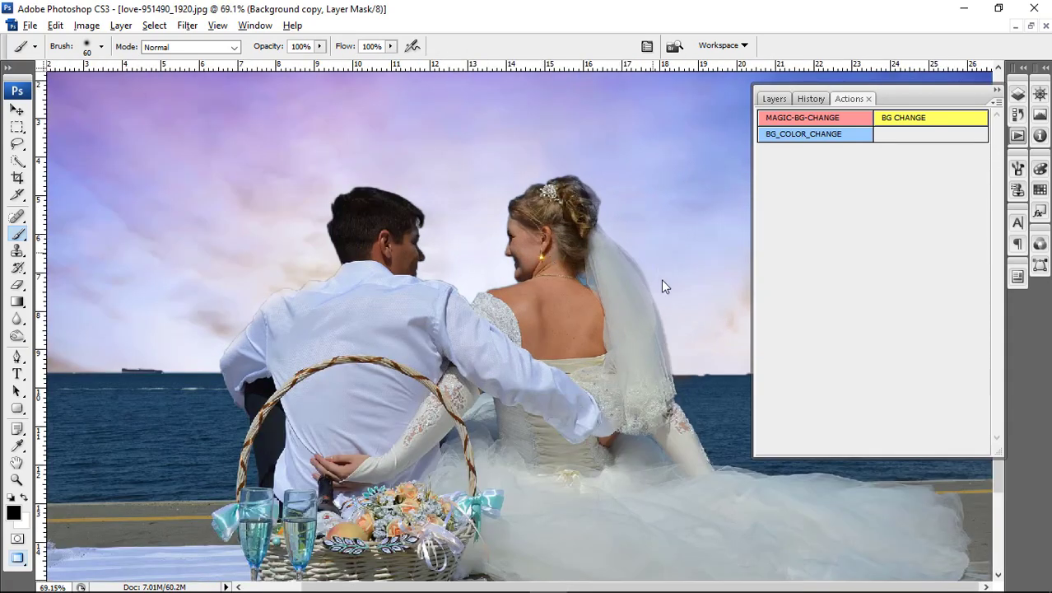
# - Run BG_COLOR_CHANGE with Color Balance midtones at Red +82, continuing past the missing-layer warning
pyautogui.scroll(-1, 580, 250)
pyautogui.scroll(-1, 601, 250)
pyautogui.scroll(-1, 617, 250)
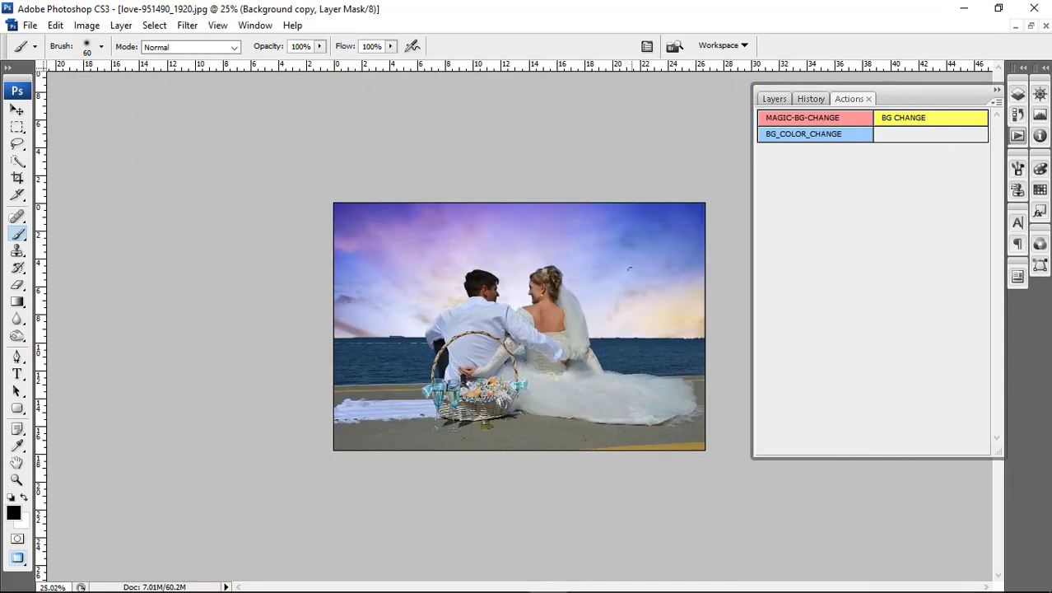
pyautogui.scroll(1, 634, 249)
pyautogui.scroll(1, 635, 249)
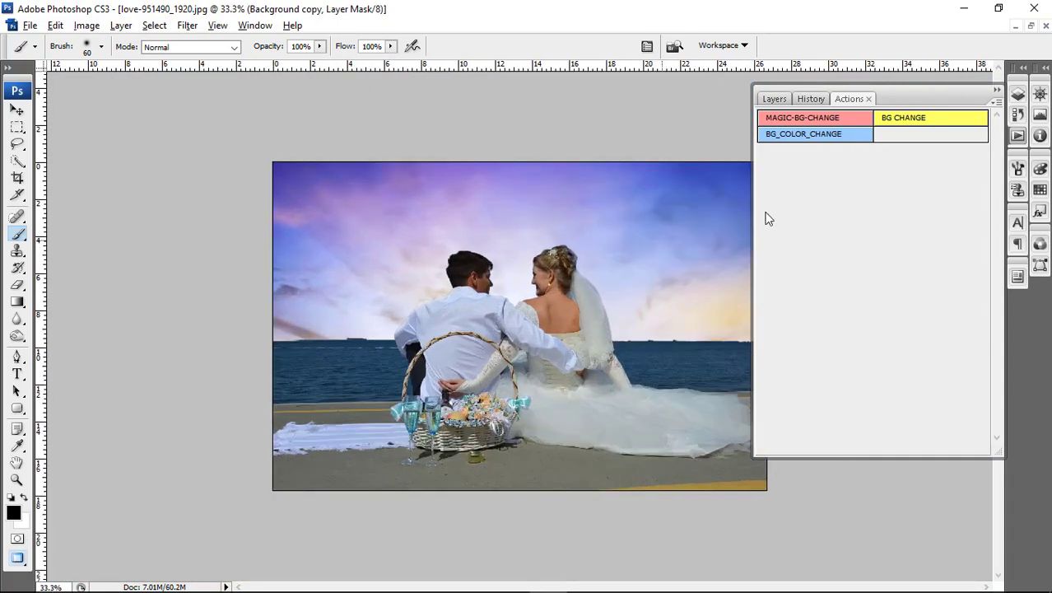
pyautogui.click(796, 138)
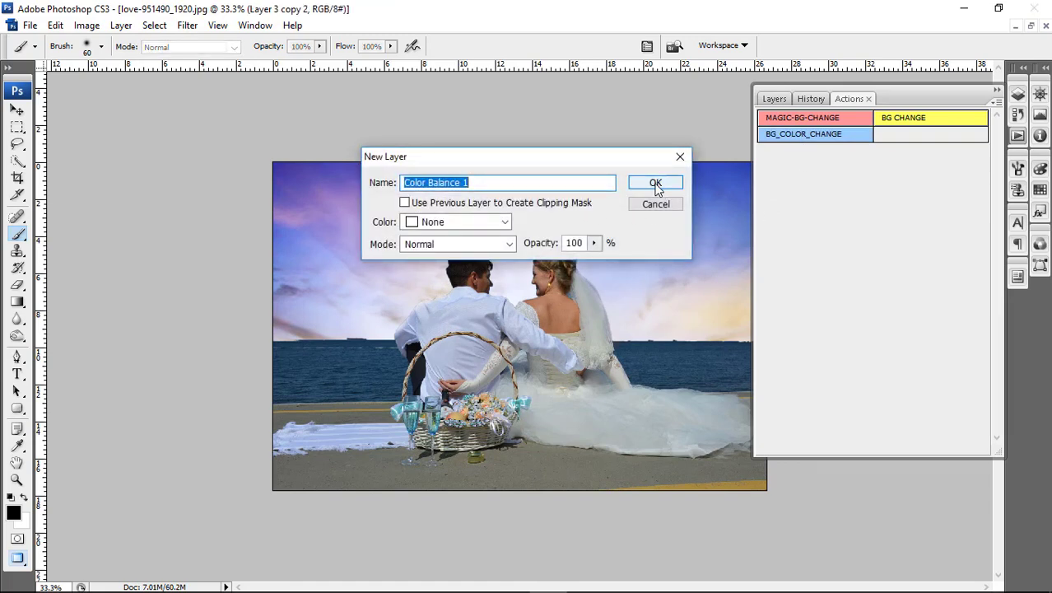
pyautogui.click(656, 183)
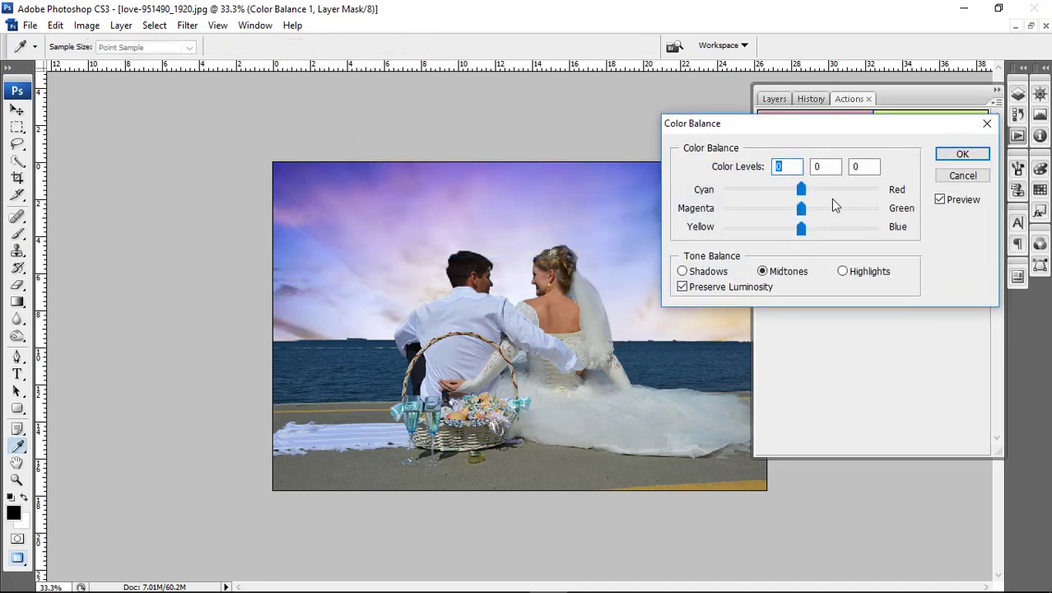
pyautogui.moveTo(802, 189); pyautogui.dragTo(755, 190)
pyautogui.moveTo(826, 195); pyautogui.dragTo(880, 206)
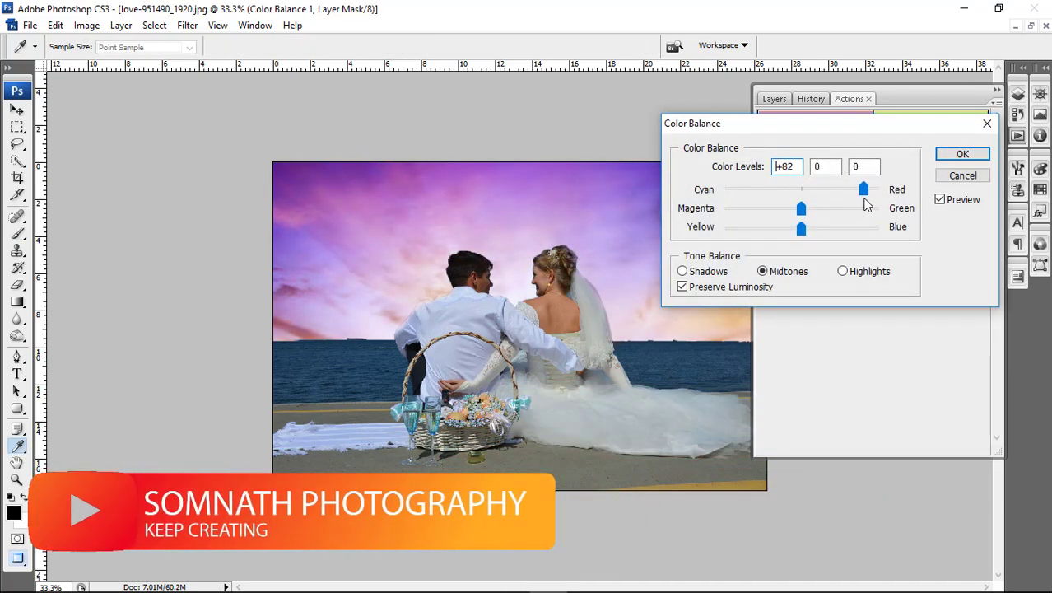
pyautogui.click(963, 154)
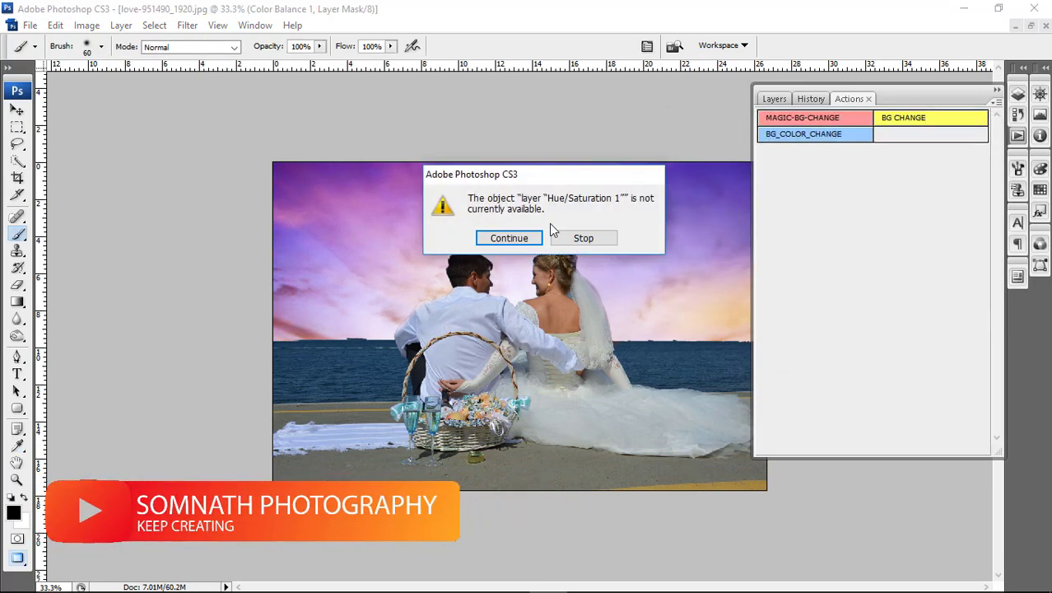
pyautogui.click(511, 239)
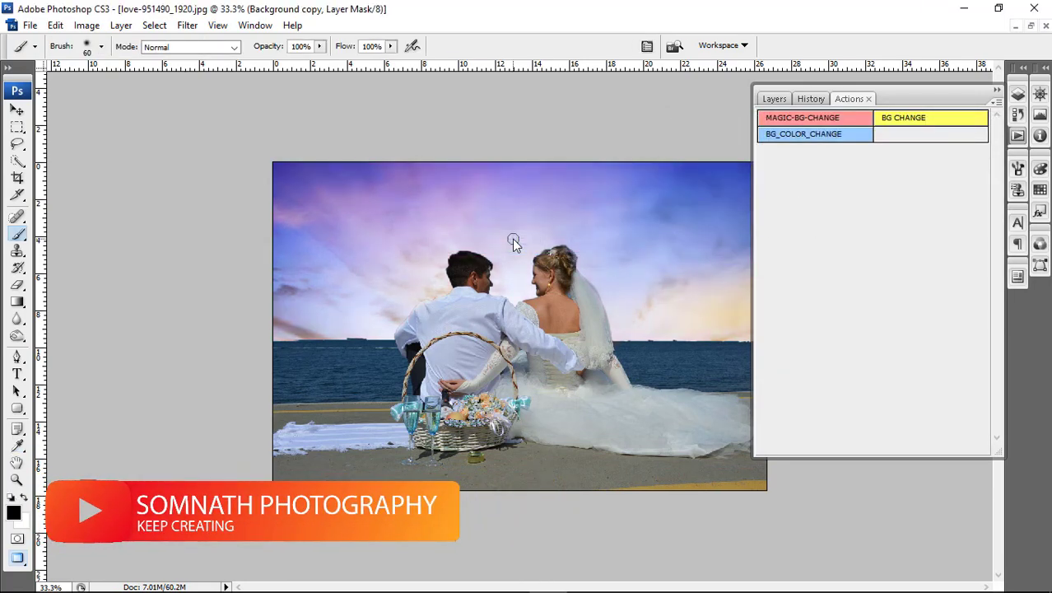
# - Collapse the BG and PIC groups in the layer stack, then toggle BG's visibility off and on
pyautogui.click(775, 99)
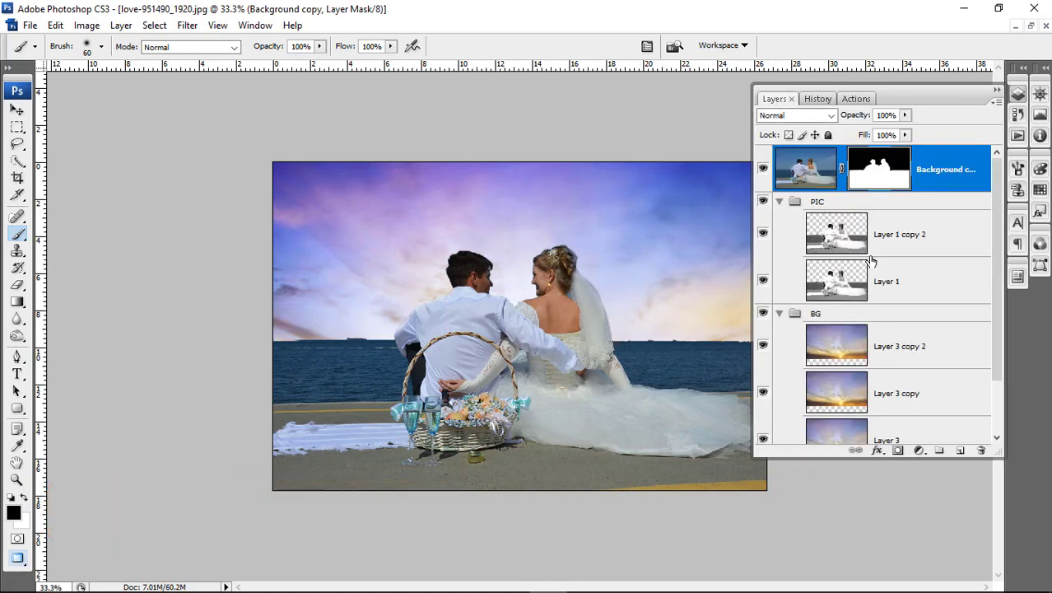
pyautogui.scroll(-3, 916, 336)
pyautogui.scroll(3, 898, 300)
pyautogui.click(779, 315)
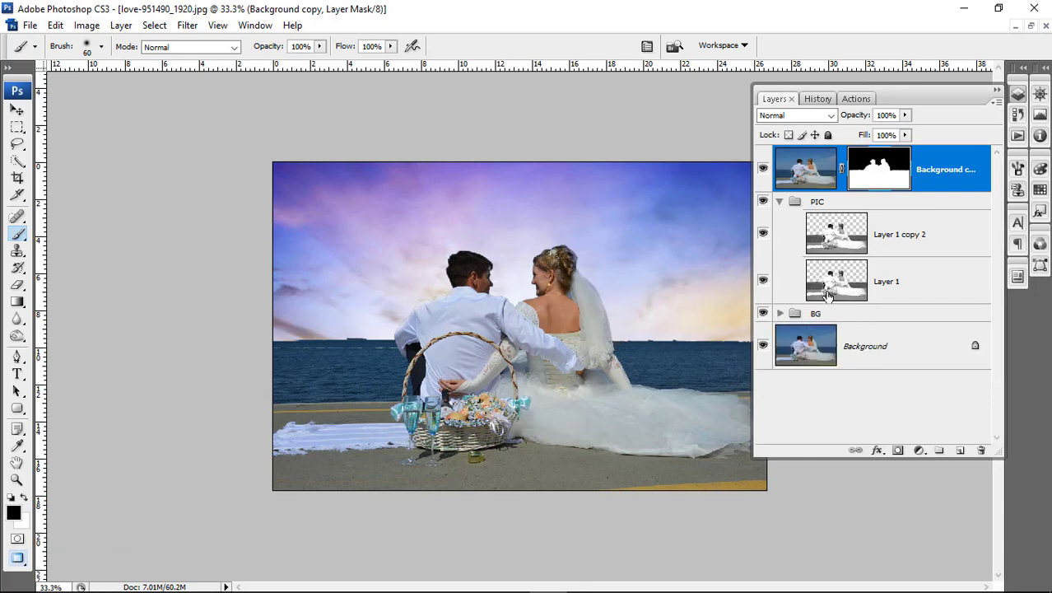
pyautogui.click(780, 202)
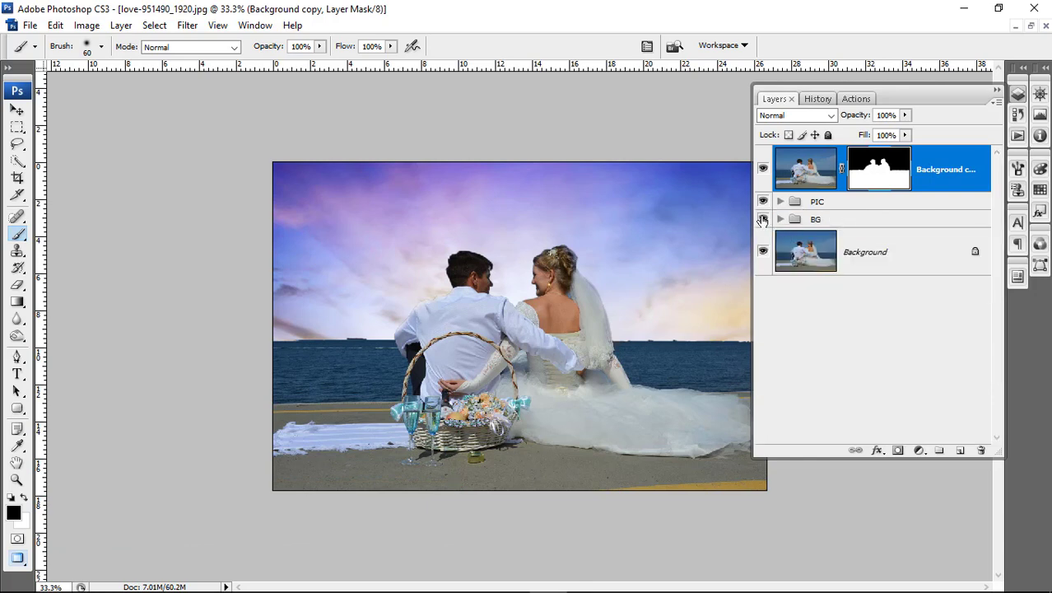
pyautogui.click(762, 219)
# - Free-transform the BG sky group to 122.7% and raise it so the orange sunset meets the horizon
pyautogui.click(815, 219)
pyautogui.hotkey('ctrl', 't')
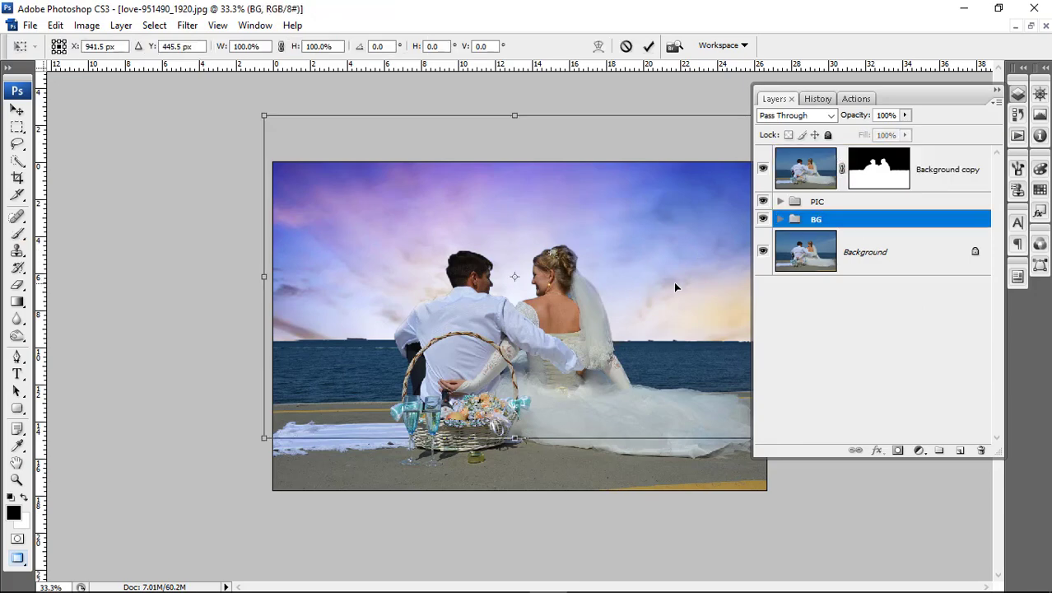
pyautogui.moveTo(674, 281)
pyautogui.mouseDown()
pyautogui.moveTo(566, 263)
pyautogui.moveTo(657, 243)
pyautogui.moveTo(663, 263)
pyautogui.mouseUp()
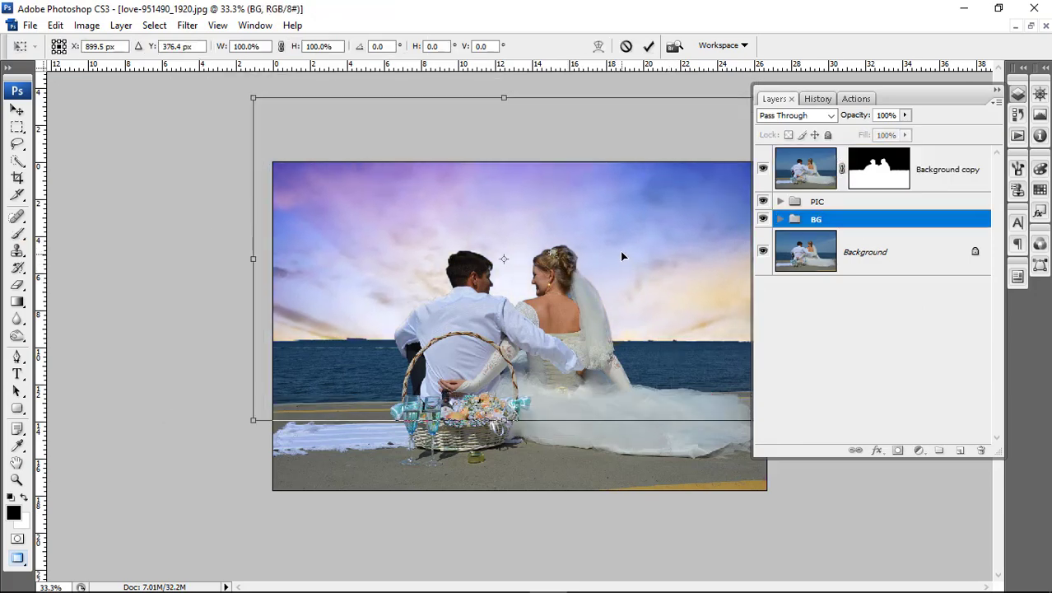
pyautogui.scroll(-2, 630, 256)
pyautogui.moveTo(673, 177); pyautogui.dragTo(710, 155)
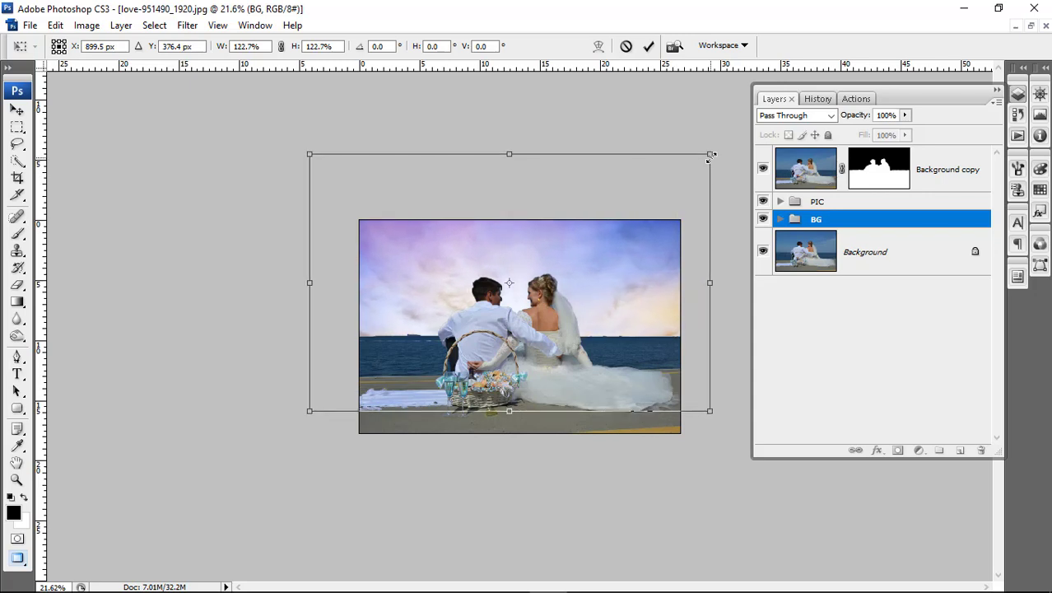
pyautogui.moveTo(634, 290); pyautogui.dragTo(637, 252)
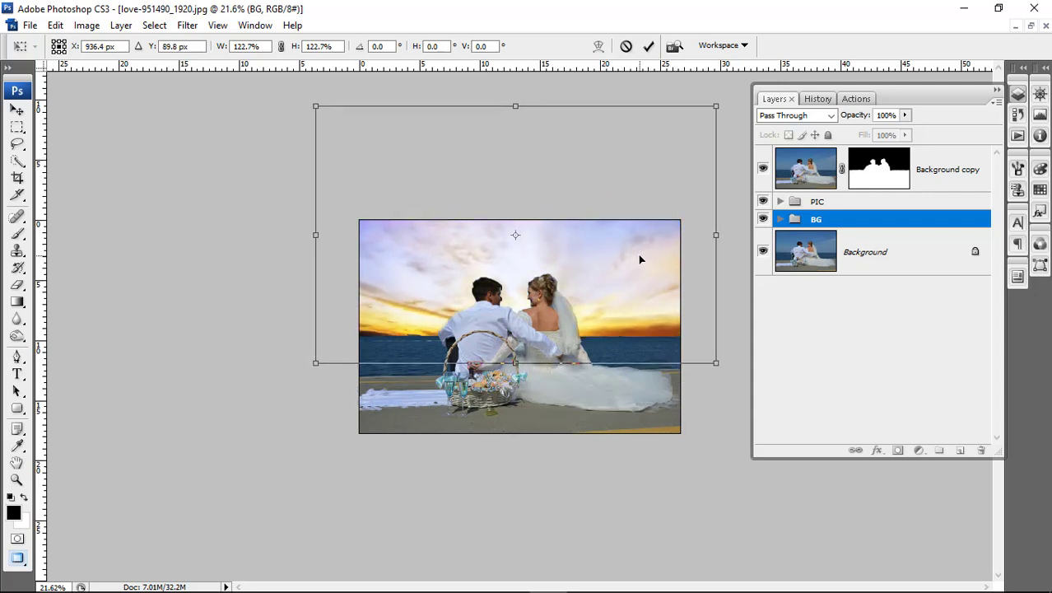
pyautogui.press('b')
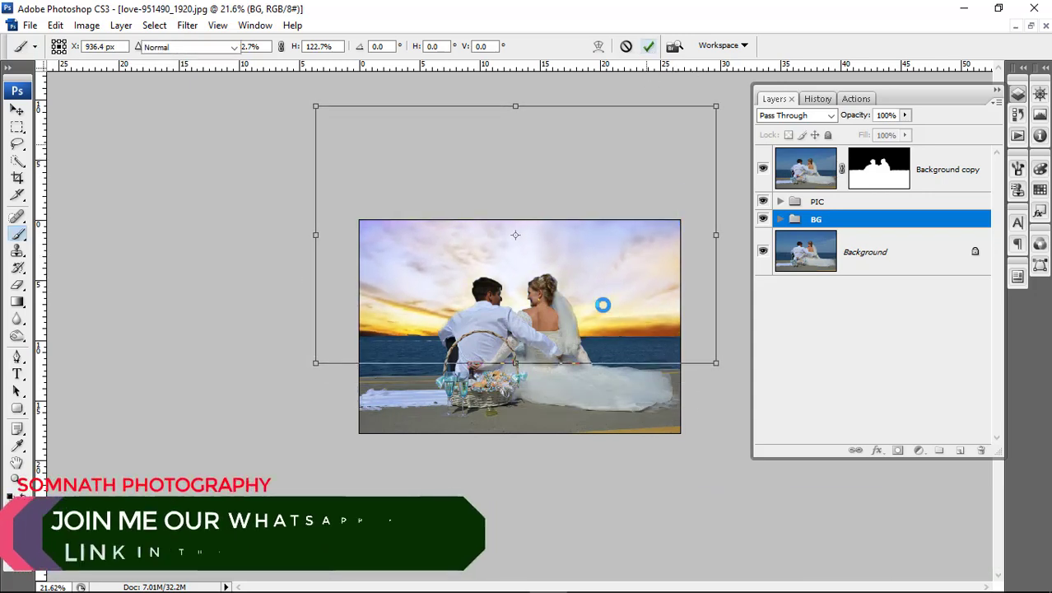
pyautogui.press('Return')
pyautogui.scroll(2, 576, 304)
pyautogui.scroll(2, 584, 305)
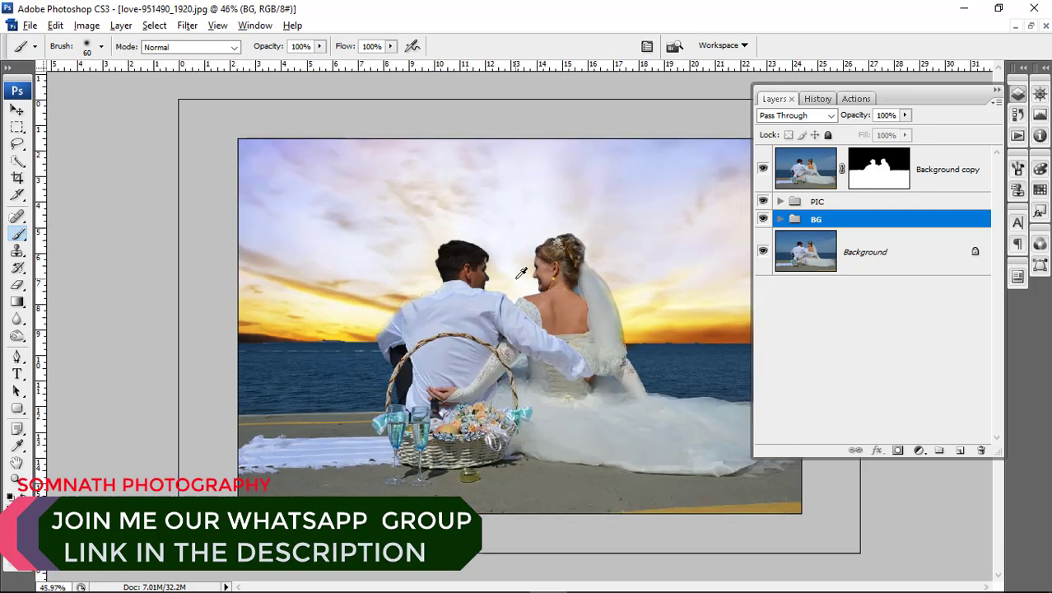